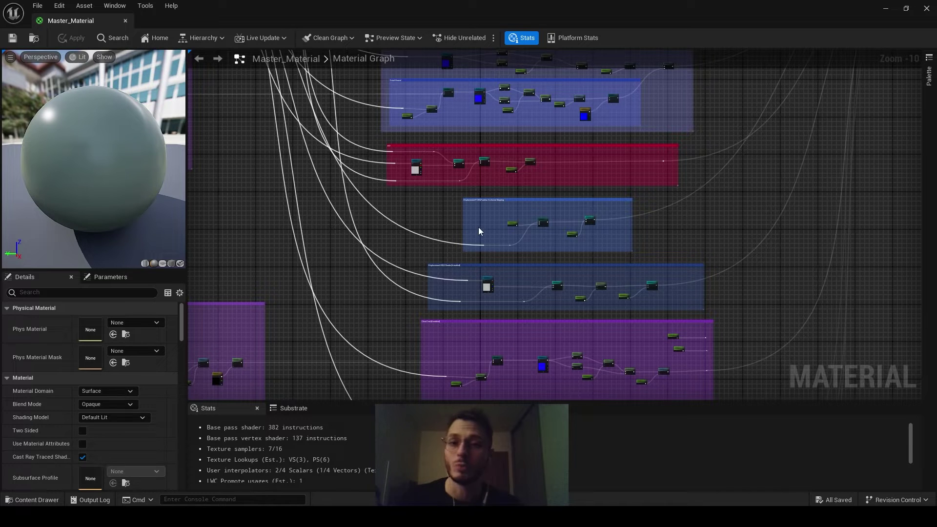
Step: Examine the Displacement POM (Parallax Occlusion Mapping) and Displacement UE5.3 Nanite node groups in the Master_Material graph
{"action": "scroll", "coordinate": [491, 233], "scroll_direction": "up", "scroll_amount": 11}
{"action": "right_click_drag", "start_coordinate": [519, 294], "coordinate": [497, 283]}
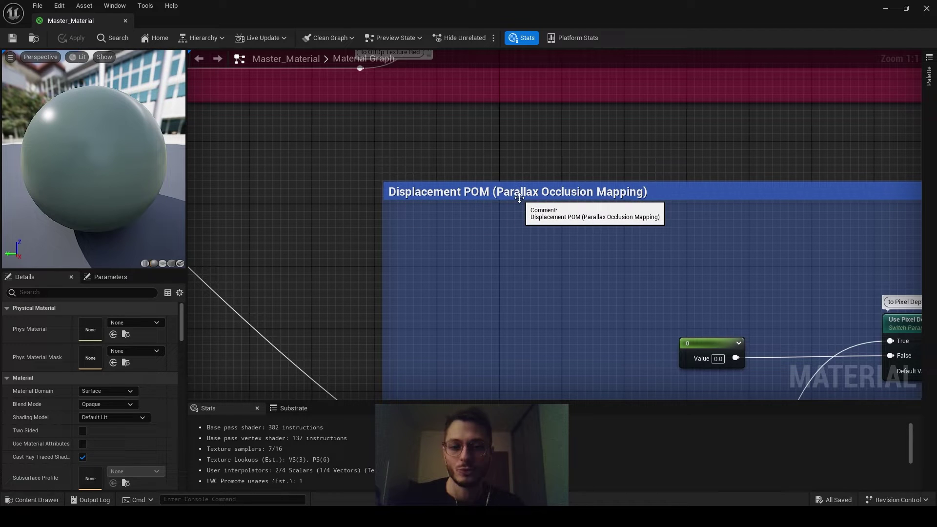
{"action": "scroll", "coordinate": [615, 258], "scroll_direction": "down", "scroll_amount": 4}
{"action": "right_click_drag", "start_coordinate": [615, 258], "coordinate": [533, 82]}
{"action": "right_click_drag", "start_coordinate": [489, 221], "coordinate": [593, 152]}
{"action": "scroll", "coordinate": [478, 189], "scroll_direction": "up", "scroll_amount": 4}
{"action": "right_click_drag", "start_coordinate": [466, 197], "coordinate": [471, 166]}
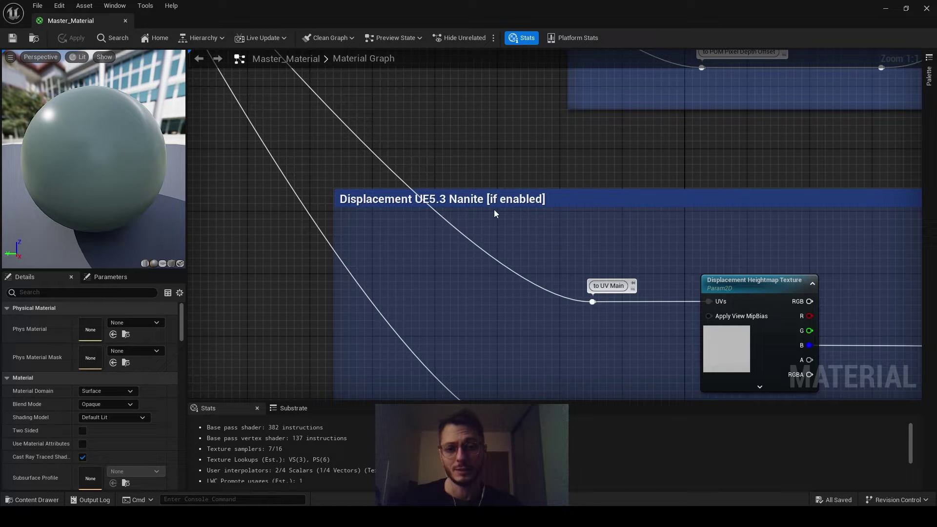
{"action": "scroll", "coordinate": [542, 219], "scroll_direction": "down", "scroll_amount": 7}
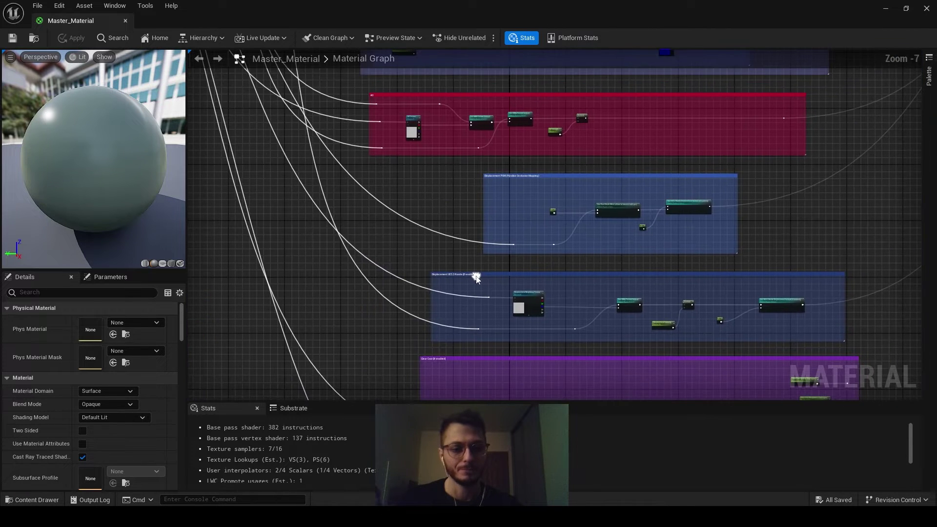
{"action": "scroll", "coordinate": [481, 279], "scroll_direction": "down", "scroll_amount": 4}
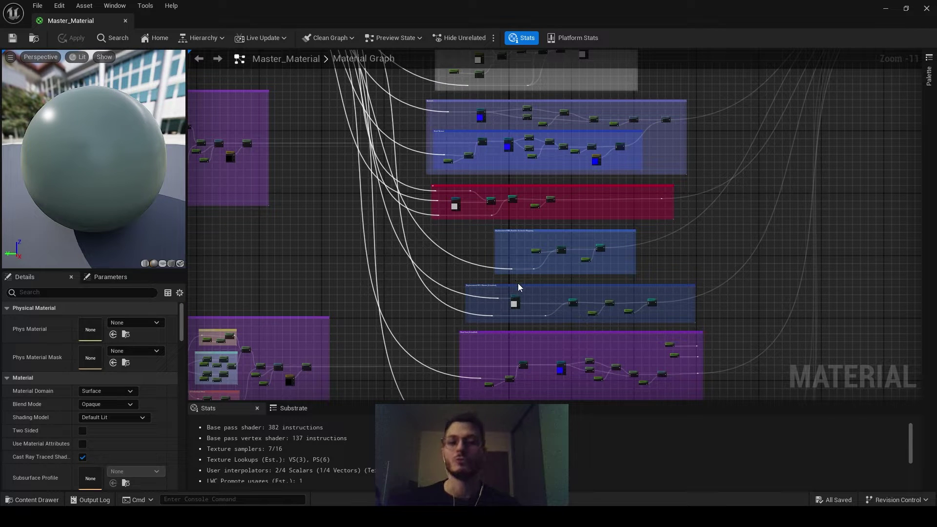
{"action": "right_click_drag", "start_coordinate": [545, 285], "coordinate": [653, 366]}
{"action": "right_click_drag", "start_coordinate": [461, 207], "coordinate": [352, 211]}
{"action": "right_click_drag", "start_coordinate": [711, 381], "coordinate": [617, 209]}
{"action": "scroll", "coordinate": [613, 224], "scroll_direction": "up", "scroll_amount": 2}
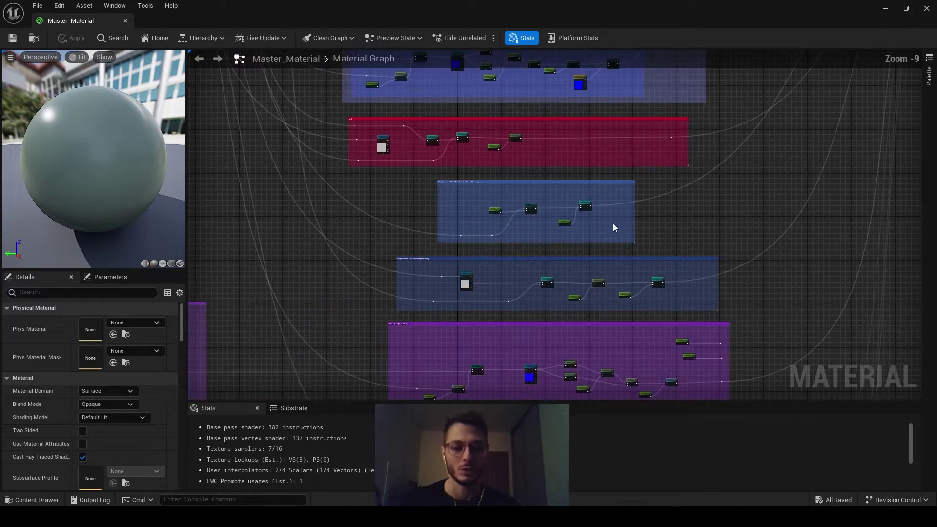
Step: Close the Master_Material editor and set the editor's Application Scale to 0.9 in the Widget Reflector
{"action": "left_click", "coordinate": [925, 10]}
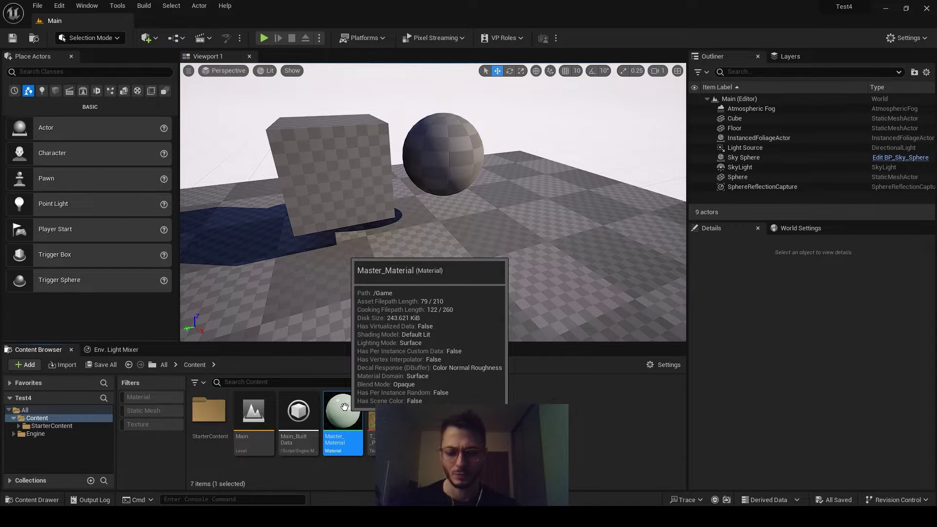
{"action": "key", "text": "ctrl+shift+w"}
{"action": "type", "text": "0.9"}
{"action": "key", "text": "Return"}
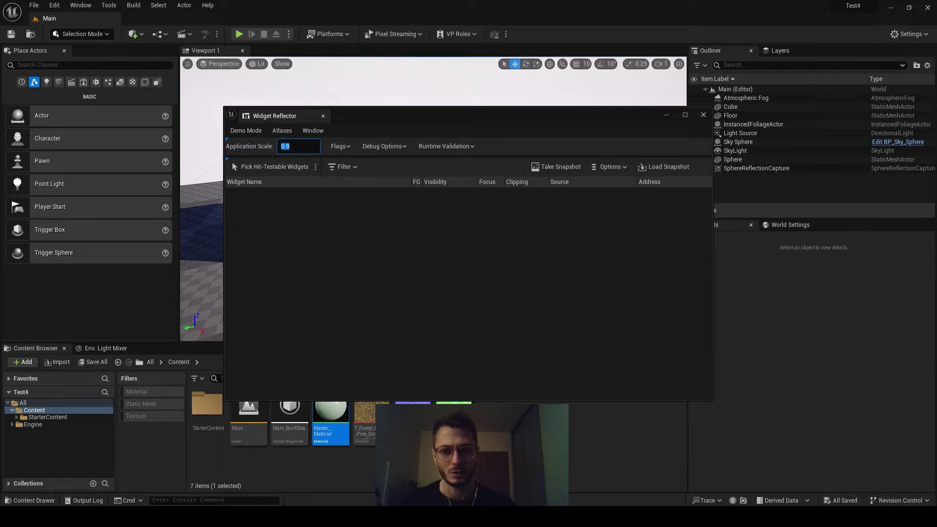
{"action": "left_click", "coordinate": [709, 117]}
Step: Create a material instance from the Master_Material asset
{"action": "right_click_drag", "start_coordinate": [508, 225], "coordinate": [496, 243]}
{"action": "key", "text": "a"}
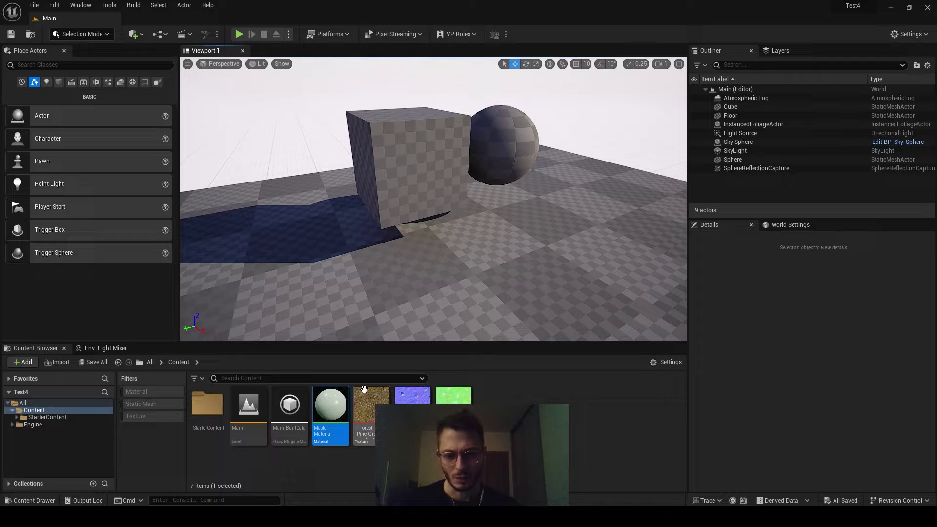
{"action": "right_click", "coordinate": [339, 407]}
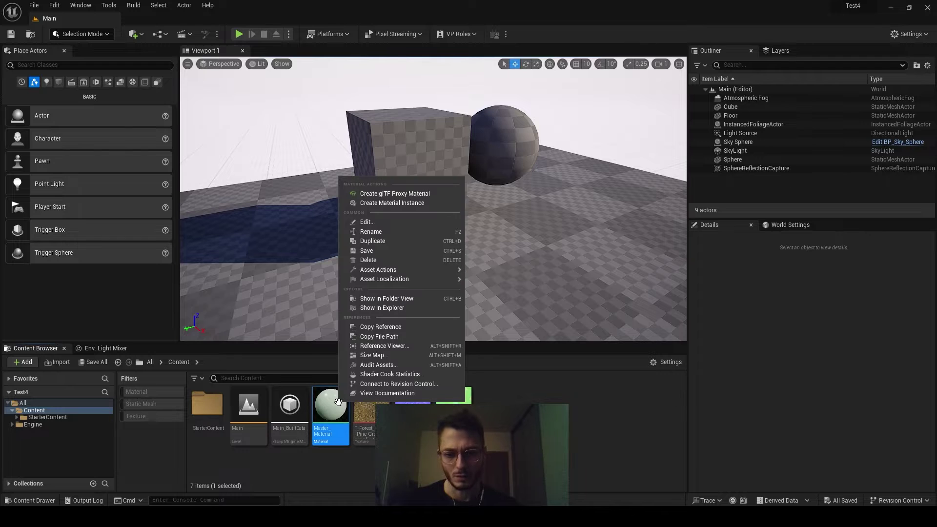
{"action": "left_click", "coordinate": [392, 204]}
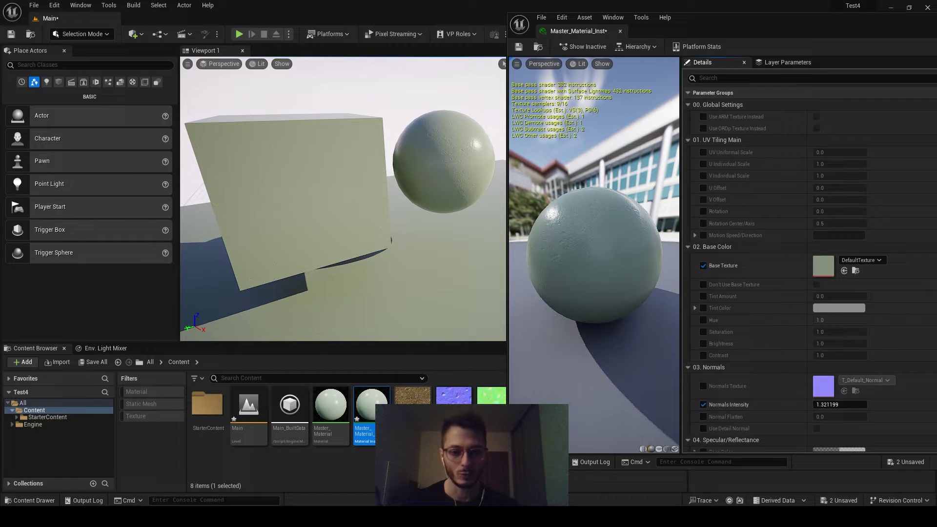
Step: Assign the T_Forest_Rocky_Pine_Ground_xeupfiu_2K_D texture as the material instance's Base Texture
{"action": "left_click", "coordinate": [412, 403]}
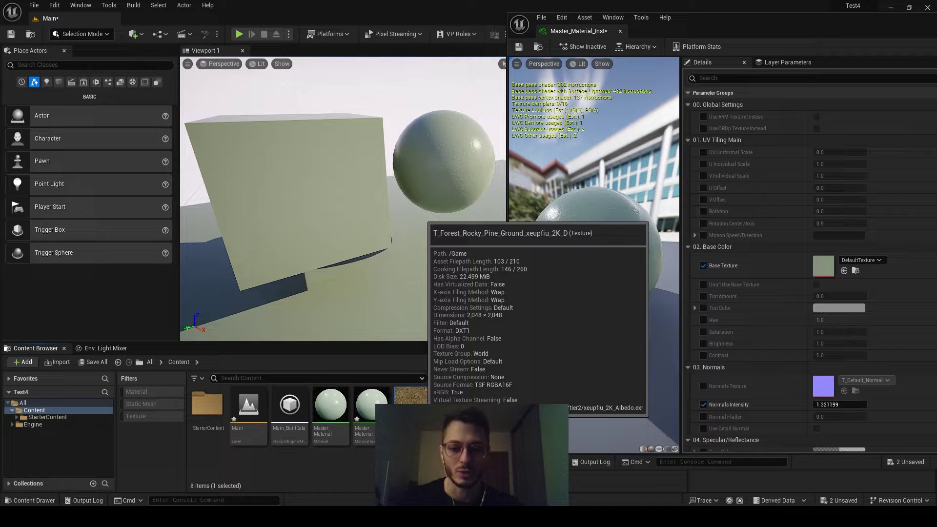
{"action": "right_click", "coordinate": [406, 459]}
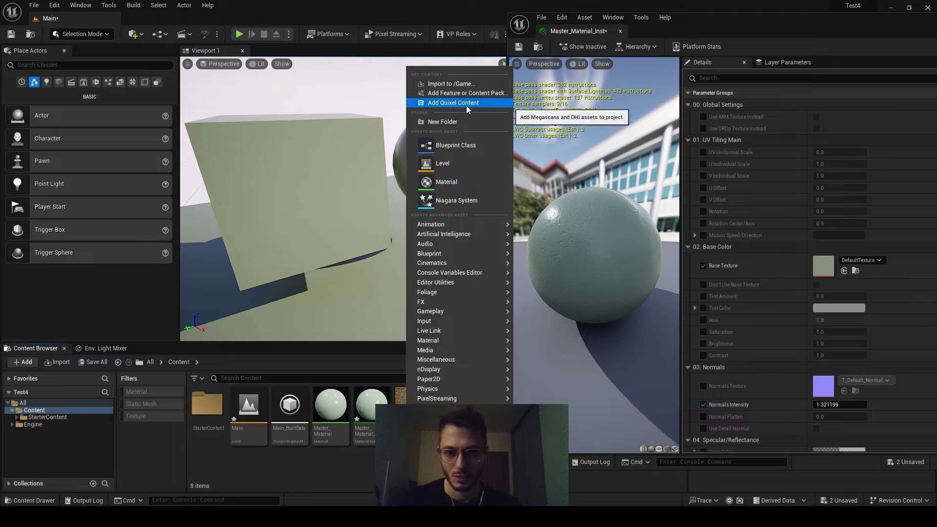
{"action": "left_click", "coordinate": [357, 466]}
{"action": "left_click", "coordinate": [366, 434]}
{"action": "left_click", "coordinate": [412, 415]}
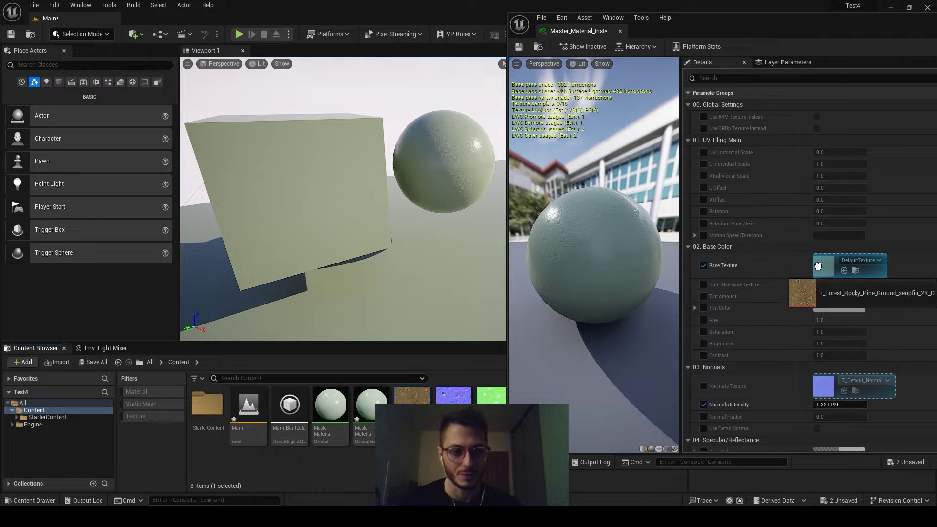
{"action": "left_click", "coordinate": [844, 270]}
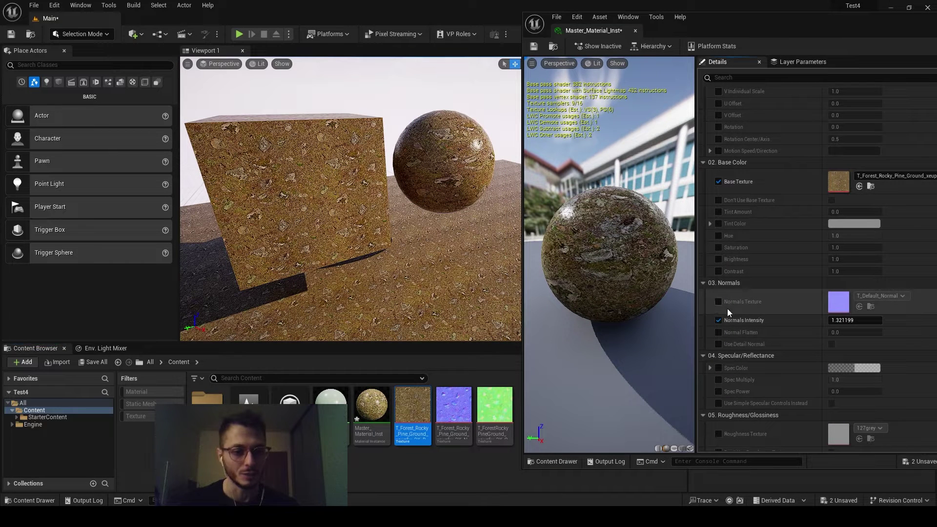
Step: Enable the Normals Texture override and assign the purple forest rocky pine ground normal map to it
{"action": "left_click", "coordinate": [718, 302]}
{"action": "left_click_drag", "start_coordinate": [454, 410], "coordinate": [838, 305]}
{"action": "scroll", "coordinate": [837, 305], "scroll_direction": "down", "scroll_amount": 2}
Step: Turn on Use ORDp Texture Instead in Global Settings and assign the green forest rocky pine ground texture as ORDp Texture
{"action": "left_click", "coordinate": [506, 412]}
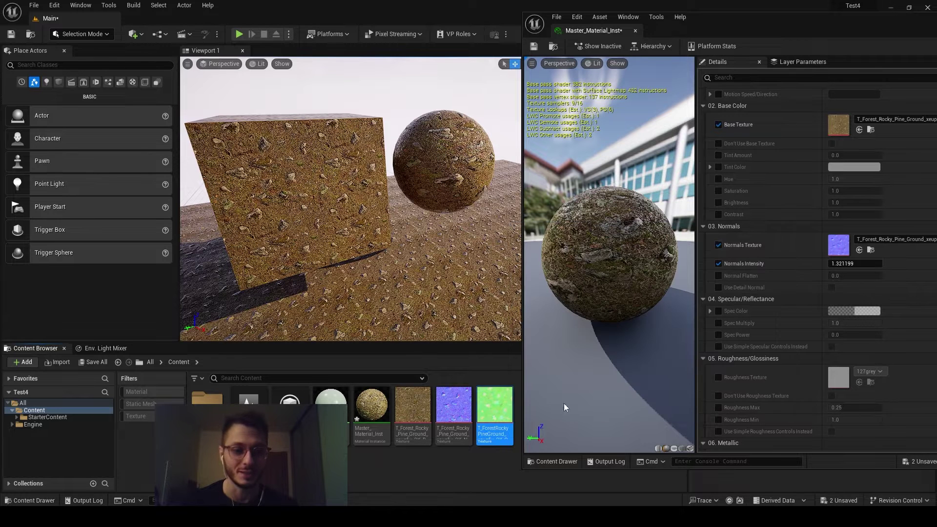
{"action": "scroll", "coordinate": [736, 138], "scroll_direction": "up", "scroll_amount": 3}
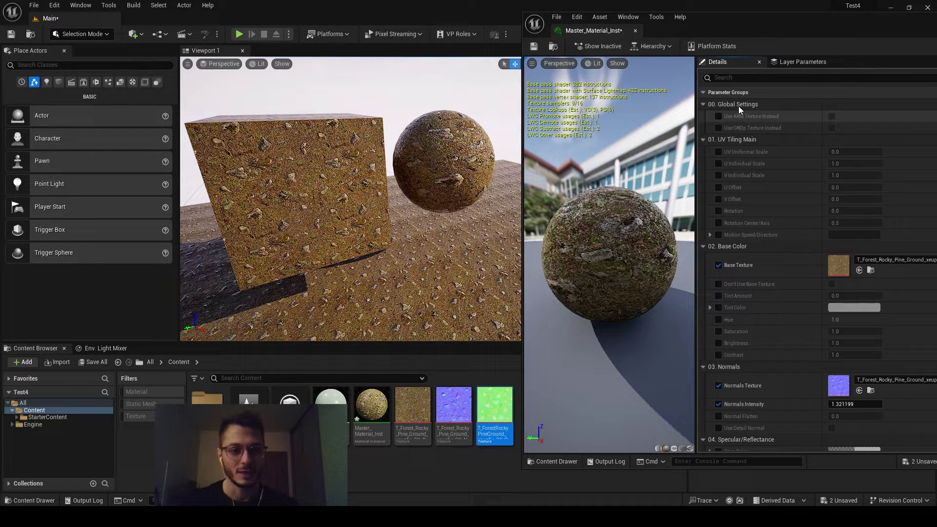
{"action": "left_click", "coordinate": [831, 128]}
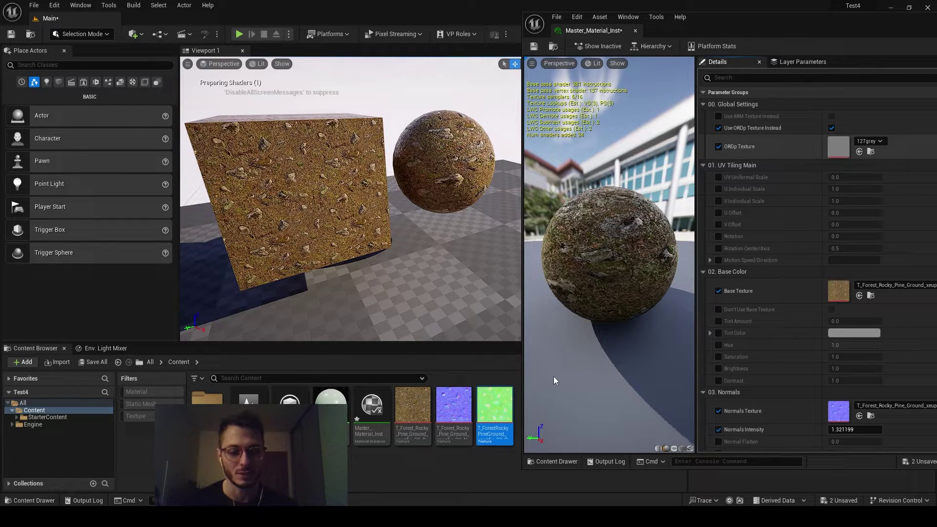
{"action": "mouse_move", "coordinate": [494, 415]}
{"action": "left_mouse_down"}
{"action": "mouse_move", "coordinate": [793, 168]}
{"action": "mouse_move", "coordinate": [839, 155]}
{"action": "left_mouse_up"}
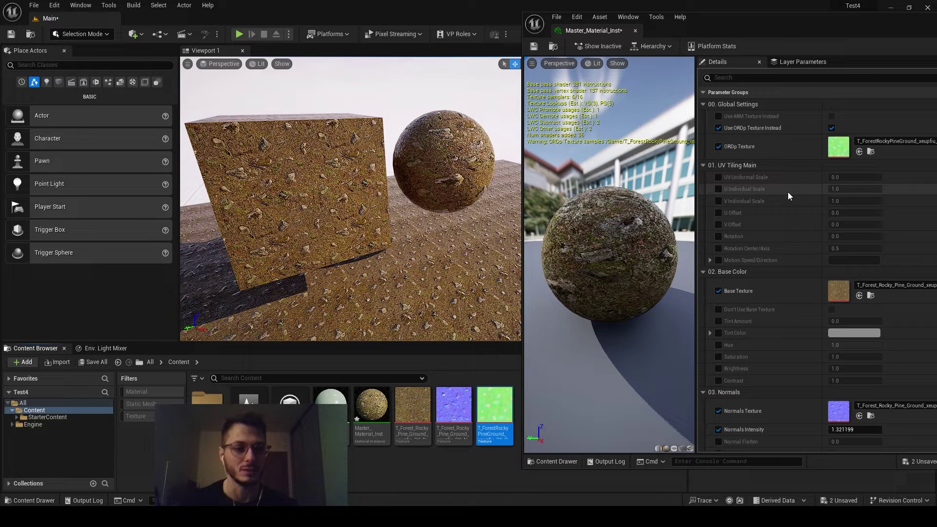
Step: Review the instance's parameter groups down to Displacement and inspect the cube's textured top surface up close
{"action": "scroll", "coordinate": [792, 195], "scroll_direction": "down", "scroll_amount": 4}
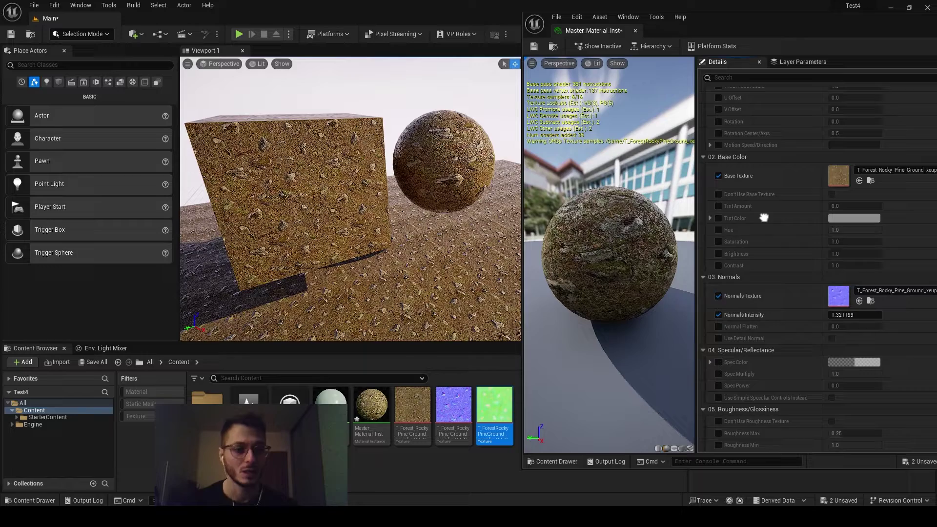
{"action": "scroll", "coordinate": [783, 190], "scroll_direction": "down", "scroll_amount": 6}
{"action": "right_click_drag", "start_coordinate": [764, 184], "coordinate": [764, 112]}
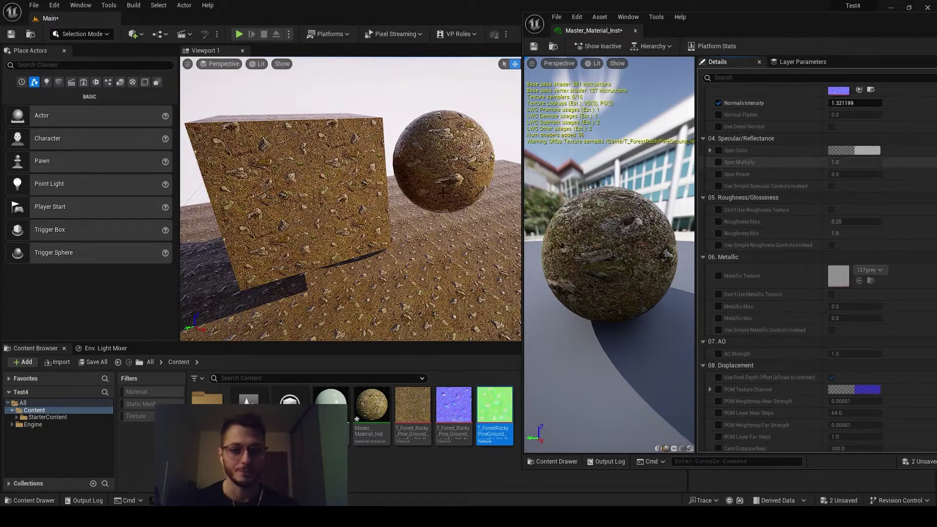
{"action": "mouse_move", "coordinate": [351, 198]}
{"action": "right_mouse_down"}
{"action": "mouse_move", "coordinate": [274, 199]}
{"action": "mouse_move", "coordinate": [371, 199]}
{"action": "mouse_move", "coordinate": [288, 195]}
{"action": "mouse_move", "coordinate": [302, 210]}
{"action": "mouse_move", "coordinate": [279, 234]}
{"action": "mouse_move", "coordinate": [264, 215]}
{"action": "mouse_move", "coordinate": [349, 215]}
{"action": "right_mouse_up"}
{"action": "key", "text": "w"}
{"action": "key", "text": "e"}
{"action": "key", "text": "a"}
{"action": "key", "text": "q"}
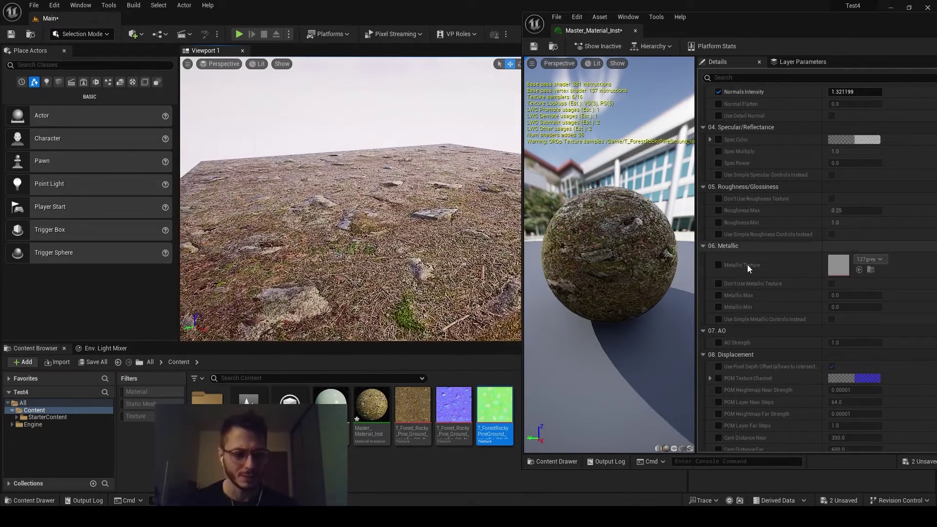
Step: Enable the Use Pixel Depth Offset override and set POM Heightmap Near Strength to about 0.107
{"action": "scroll", "coordinate": [767, 272], "scroll_direction": "down", "scroll_amount": 5}
{"action": "scroll", "coordinate": [767, 272], "scroll_direction": "down", "scroll_amount": 3}
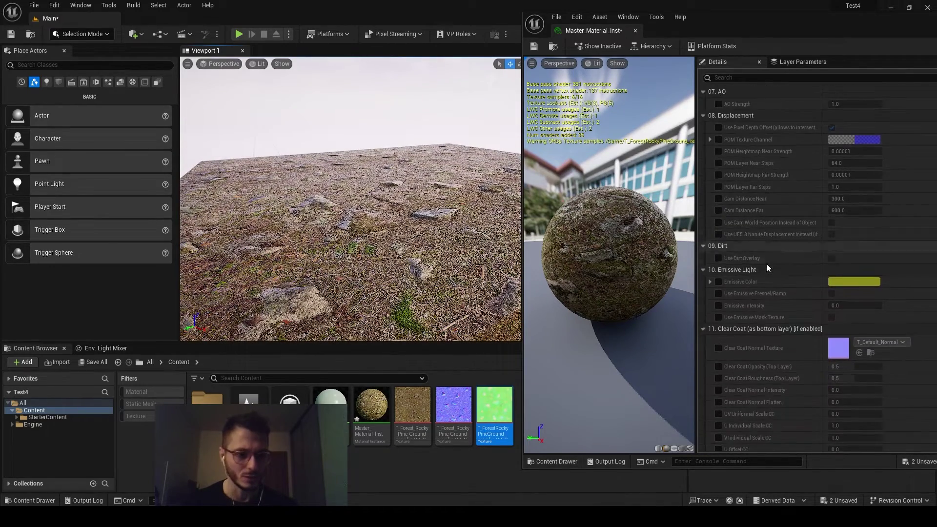
{"action": "scroll", "coordinate": [742, 215], "scroll_direction": "up", "scroll_amount": 1}
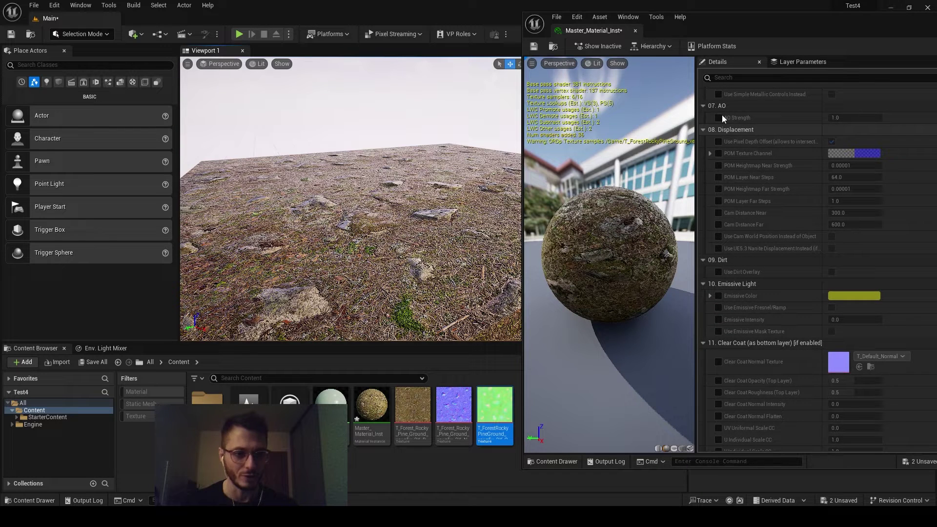
{"action": "left_click", "coordinate": [689, 136]}
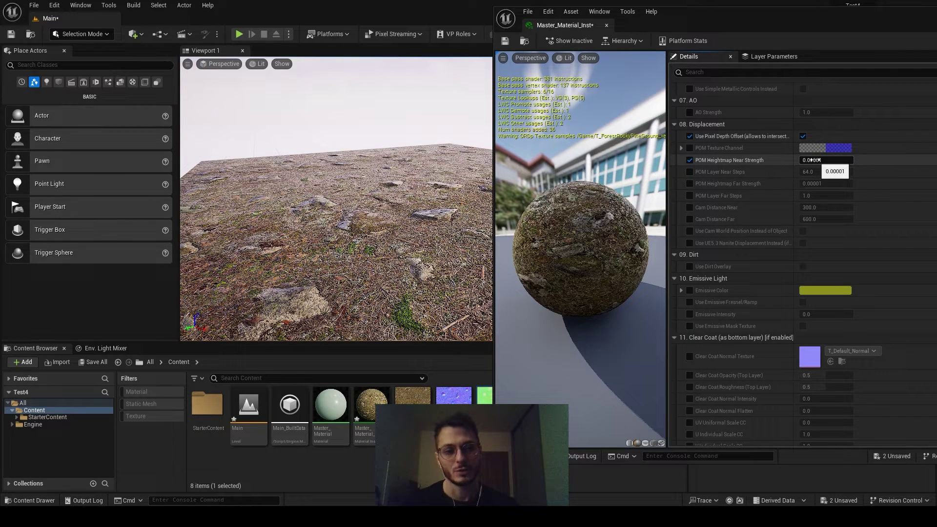
{"action": "left_click_drag", "start_coordinate": [825, 160], "coordinate": [848, 160]}
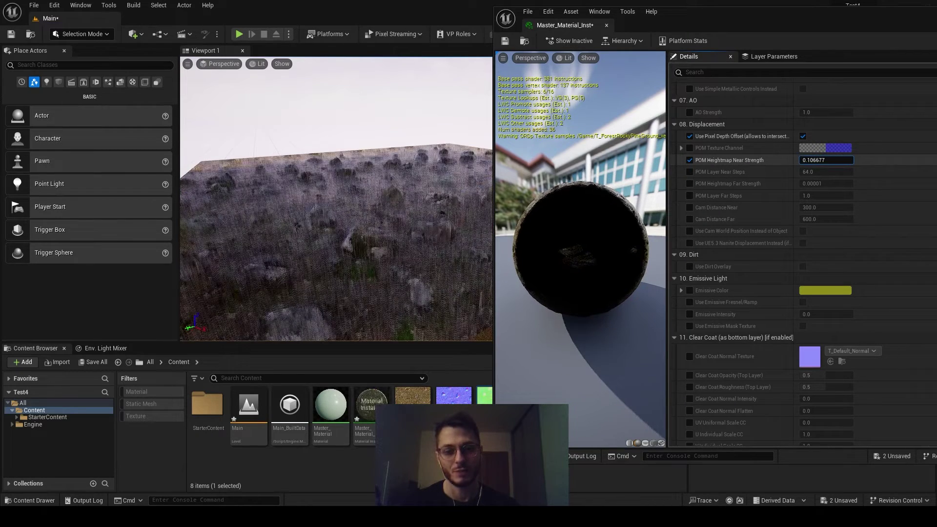
Step: Select the cube in the level, filter its details by "shadow" and disable Cast Shadow
{"action": "right_click_drag", "start_coordinate": [479, 218], "coordinate": [424, 209]}
{"action": "left_click_drag", "start_coordinate": [850, 17], "coordinate": [716, 354]}
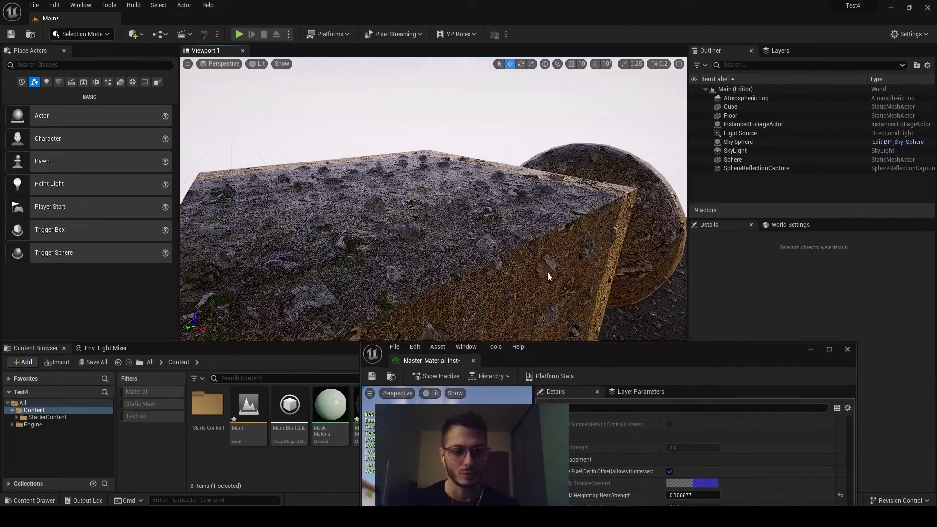
{"action": "left_click", "coordinate": [505, 224]}
{"action": "key", "text": "f"}
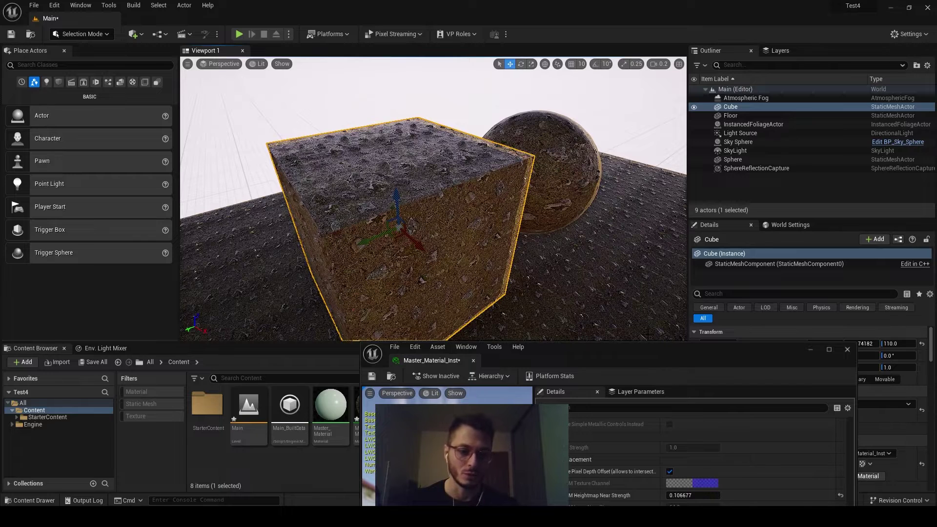
{"action": "left_click_drag", "start_coordinate": [756, 360], "coordinate": [211, 196]}
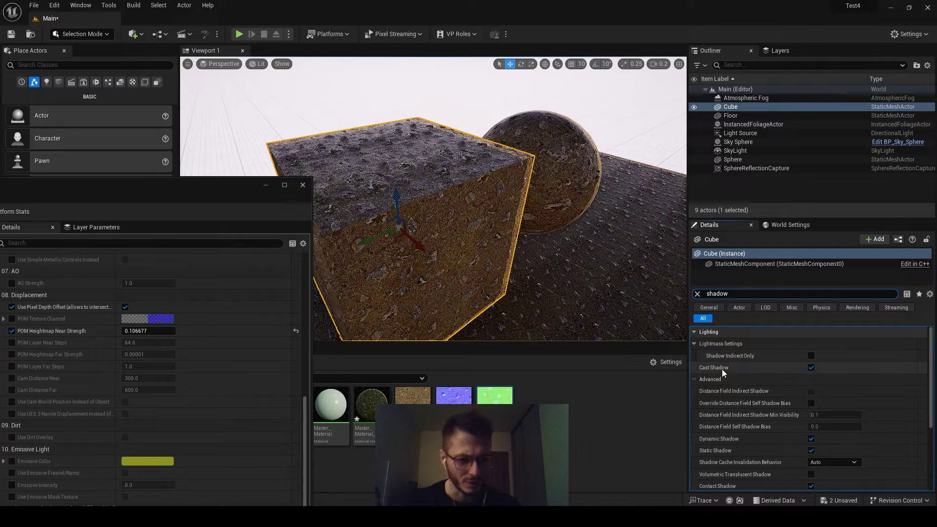
{"action": "left_click", "coordinate": [813, 369]}
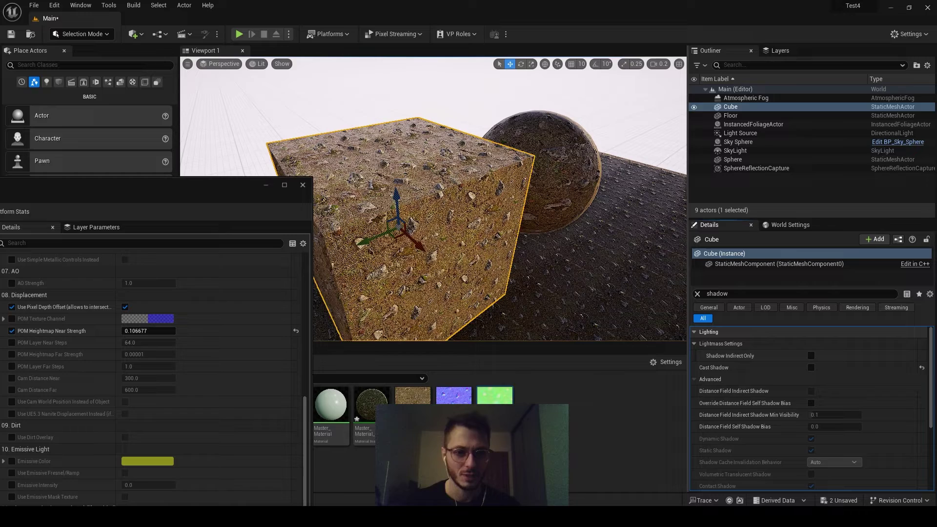
Step: Disable Cast Shadow on the sphere and on the floor
{"action": "left_click", "coordinate": [585, 191]}
{"action": "left_click", "coordinate": [812, 369]}
{"action": "left_click", "coordinate": [651, 281]}
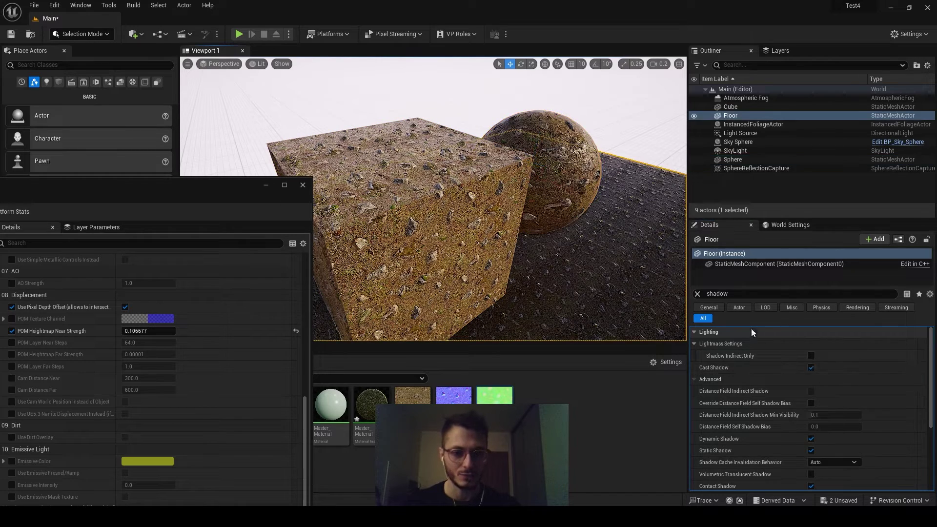
{"action": "left_click", "coordinate": [811, 368]}
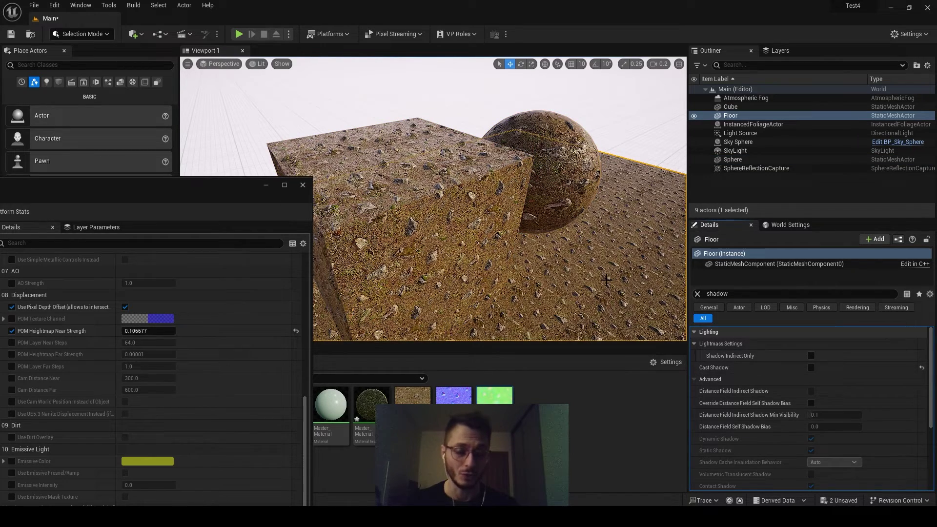
Step: Inspect the displaced surfaces up close and raise POM Heightmap Near Strength to about 0.124 in the material instance
{"action": "right_click_drag", "start_coordinate": [423, 289], "coordinate": [394, 329]}
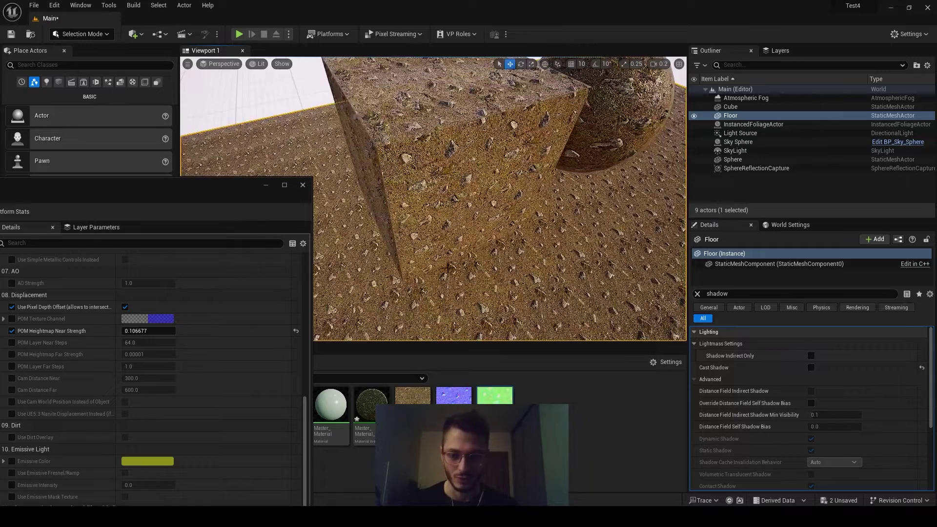
{"action": "mouse_move", "coordinate": [448, 268]}
{"action": "right_mouse_down"}
{"action": "mouse_move", "coordinate": [458, 244]}
{"action": "mouse_move", "coordinate": [448, 254]}
{"action": "right_mouse_up"}
{"action": "left_click_drag", "start_coordinate": [154, 184], "coordinate": [863, 62]}
{"action": "key", "text": "w"}
{"action": "right_click_drag", "start_coordinate": [406, 205], "coordinate": [415, 205]}
{"action": "left_click_drag", "start_coordinate": [843, 55], "coordinate": [792, 40]}
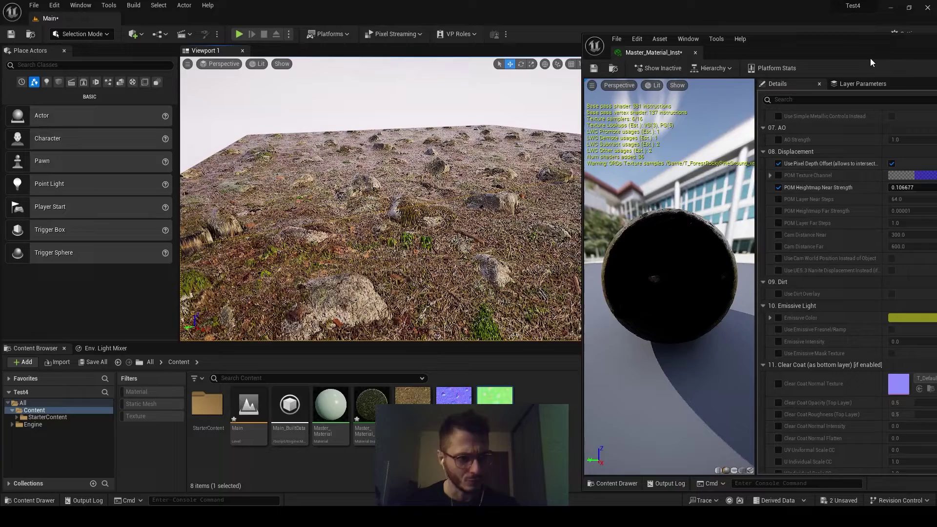
{"action": "left_click_drag", "start_coordinate": [876, 49], "coordinate": [835, 47]}
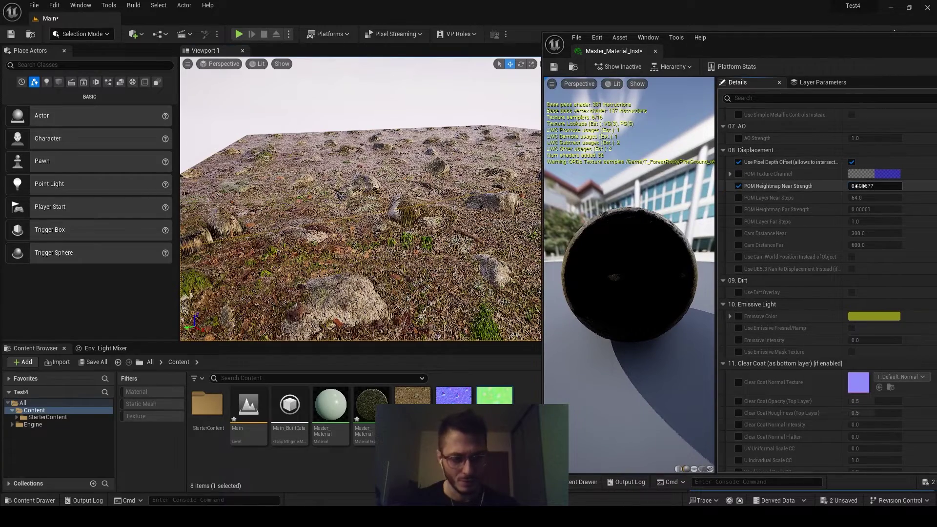
{"action": "left_click_drag", "start_coordinate": [857, 186], "coordinate": [897, 186]}
{"action": "right_click_drag", "start_coordinate": [469, 188], "coordinate": [342, 210]}
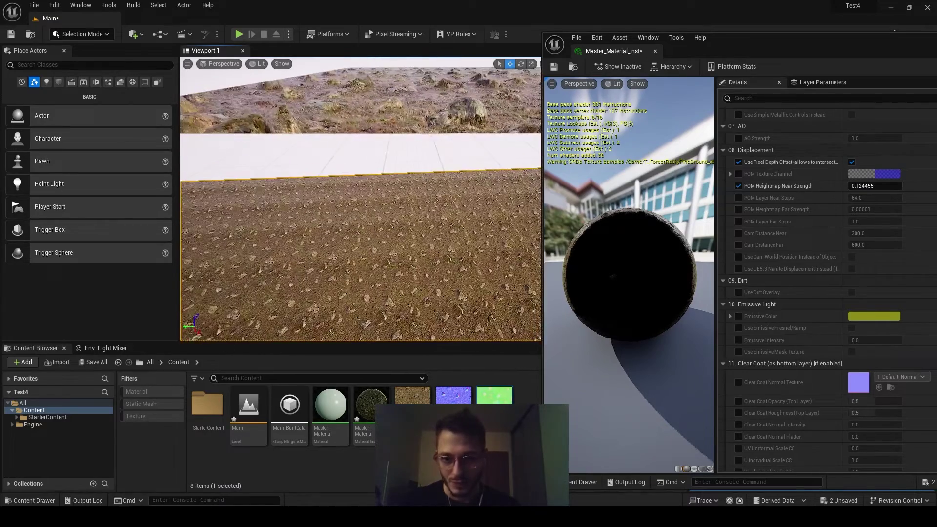
Step: Enable the POM Layer Near Steps override in the material instance and set it to 500
{"action": "right_click", "coordinate": [386, 215]}
{"action": "left_click", "coordinate": [321, 185]}
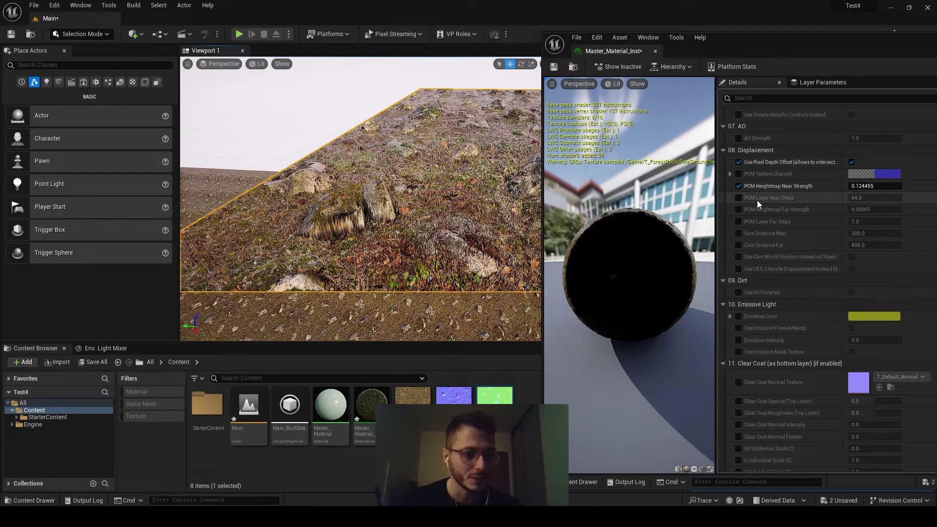
{"action": "left_click", "coordinate": [738, 198]}
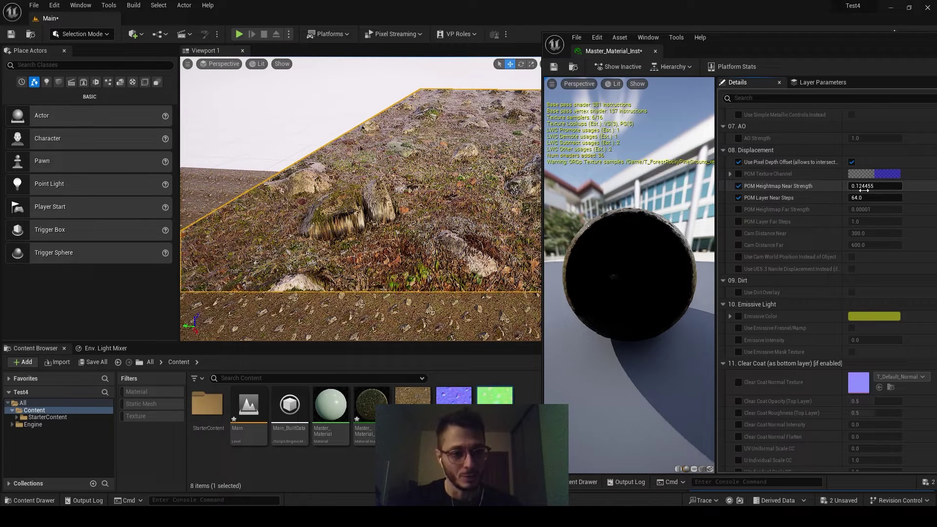
{"action": "left_click", "coordinate": [868, 195]}
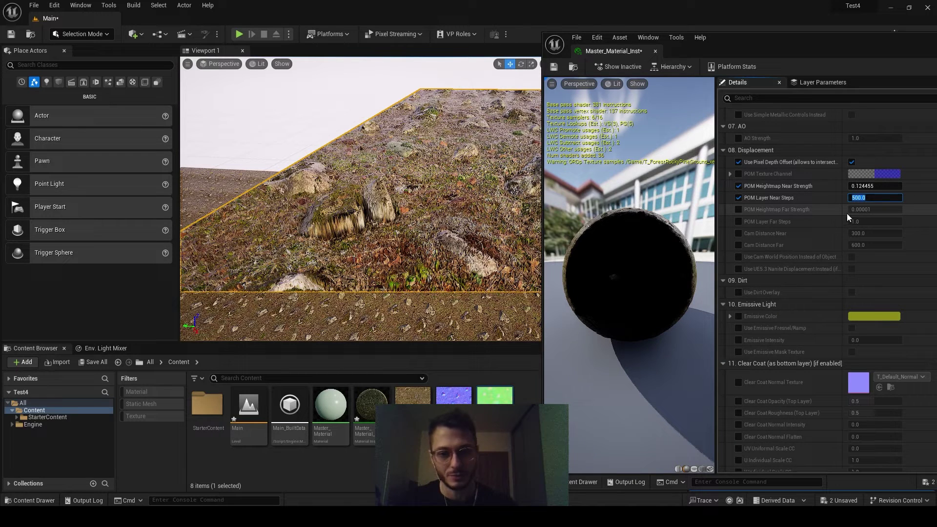
{"action": "key", "text": "Return"}
{"action": "left_click", "coordinate": [323, 122]}
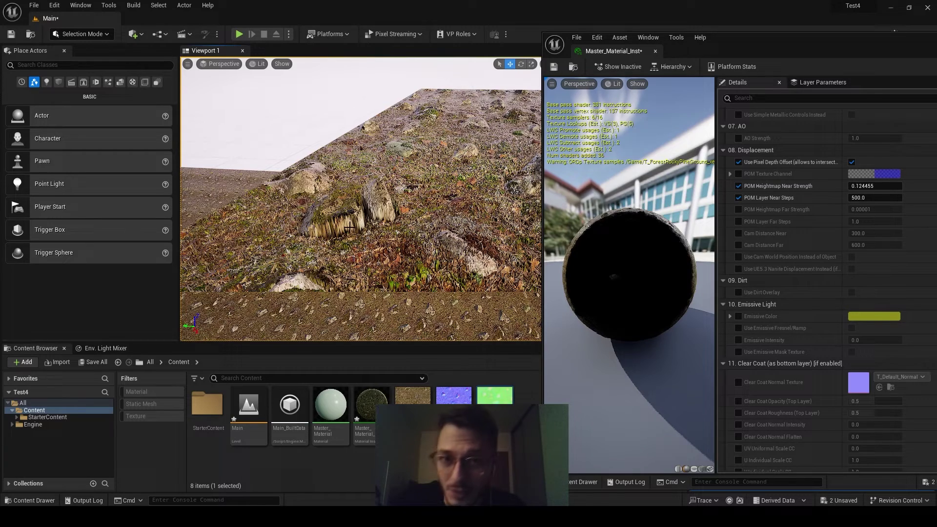
Step: Lower POM Heightmap Near Strength to about 0.071 and set POM Layer Near Steps back to 64
{"action": "mouse_move", "coordinate": [868, 186]}
{"action": "left_mouse_down"}
{"action": "mouse_move", "coordinate": [844, 186]}
{"action": "mouse_move", "coordinate": [870, 187]}
{"action": "left_mouse_up"}
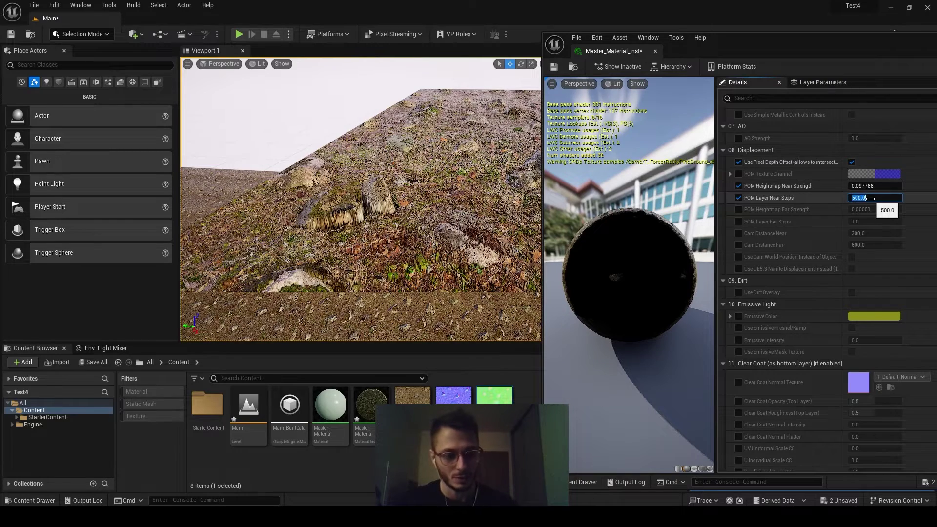
{"action": "right_click_drag", "start_coordinate": [442, 215], "coordinate": [448, 215]}
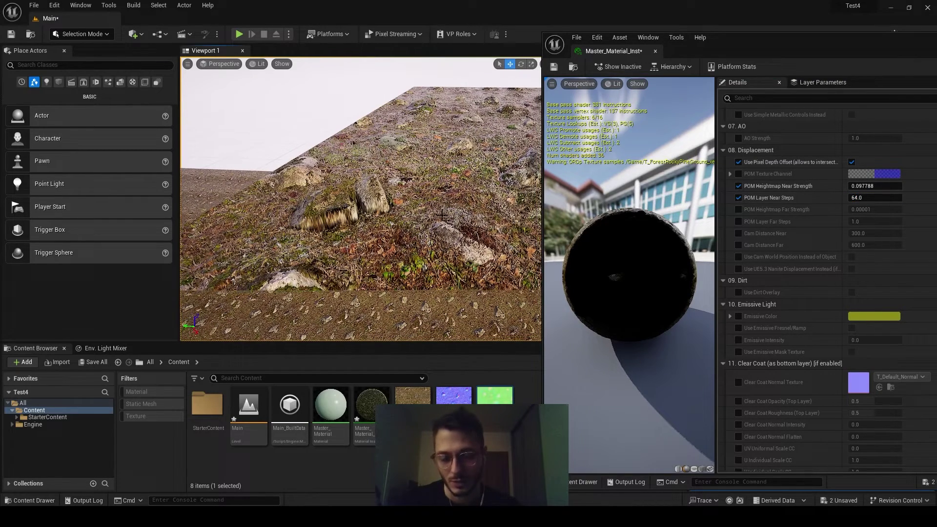
{"action": "left_click_drag", "start_coordinate": [871, 185], "coordinate": [852, 186]}
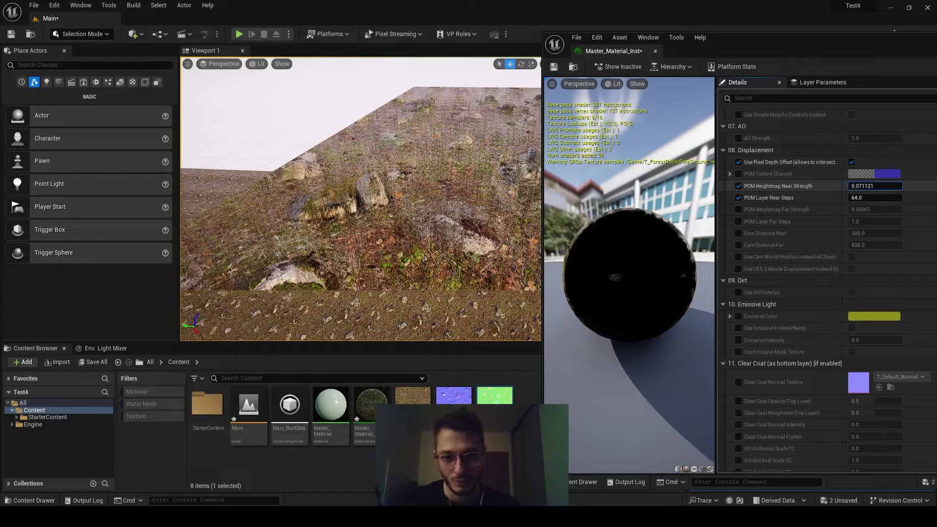
{"action": "right_click_drag", "start_coordinate": [504, 196], "coordinate": [567, 195]}
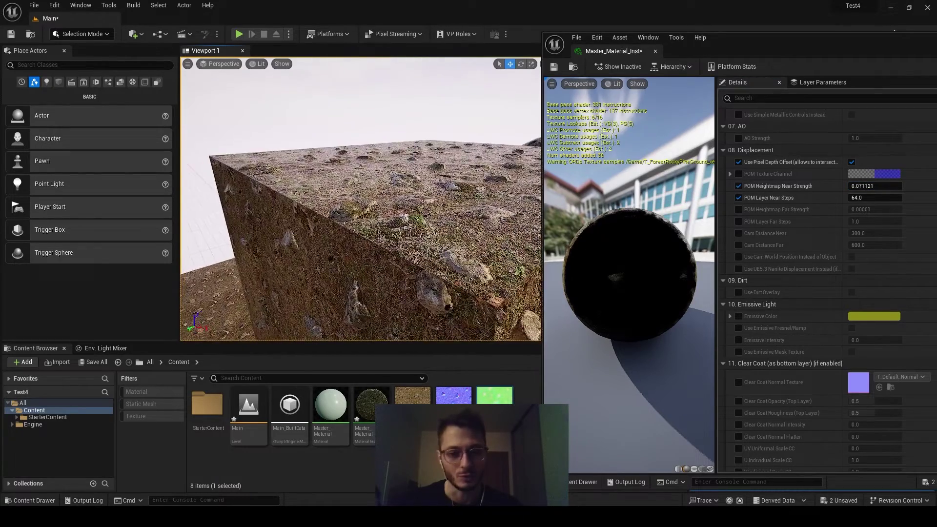
{"action": "right_click_drag", "start_coordinate": [360, 199], "coordinate": [337, 192]}
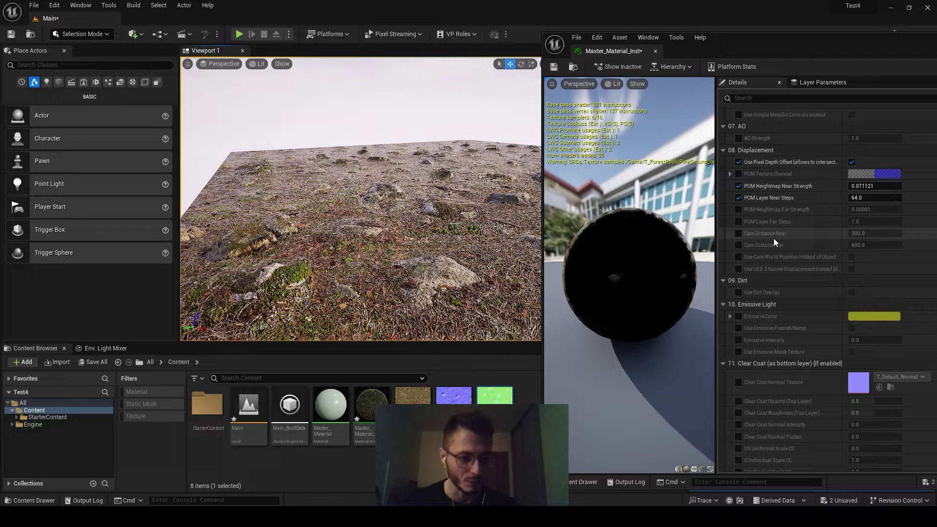
Step: Enable the Cam Distance Near and Cam Distance Far overrides and lower Cam Distance Far to about 264
{"action": "left_click", "coordinate": [738, 234]}
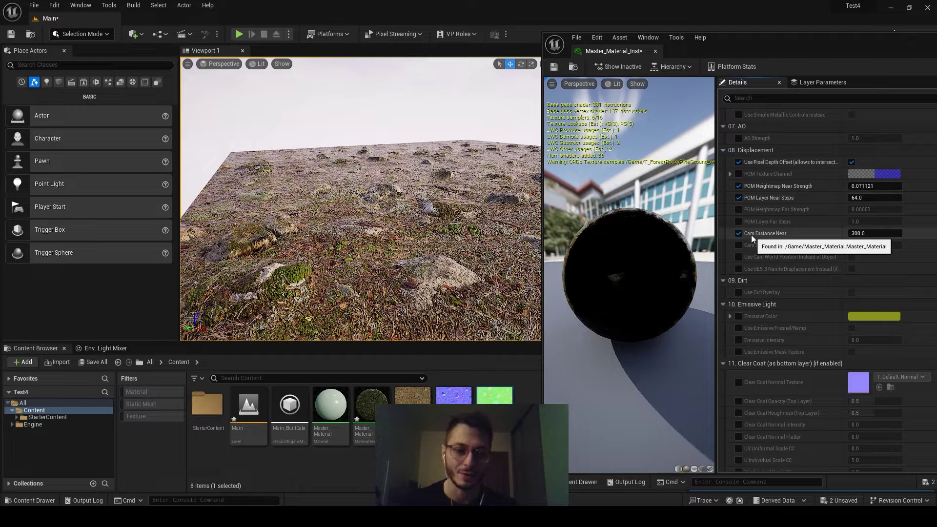
{"action": "left_click", "coordinate": [738, 245]}
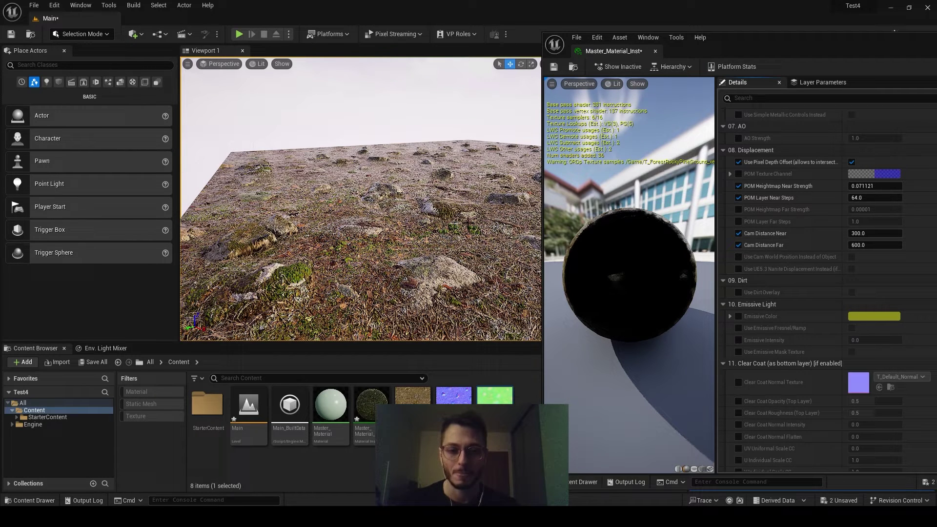
{"action": "key", "text": "s"}
{"action": "right_click_drag", "start_coordinate": [455, 223], "coordinate": [455, 222]}
{"action": "left_click_drag", "start_coordinate": [454, 261], "coordinate": [454, 278]}
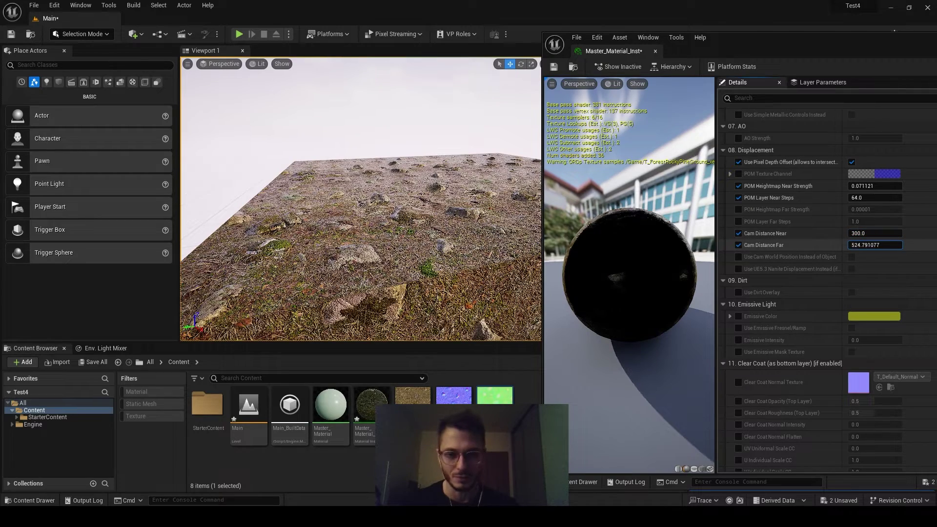
{"action": "right_click_drag", "start_coordinate": [439, 220], "coordinate": [425, 220]}
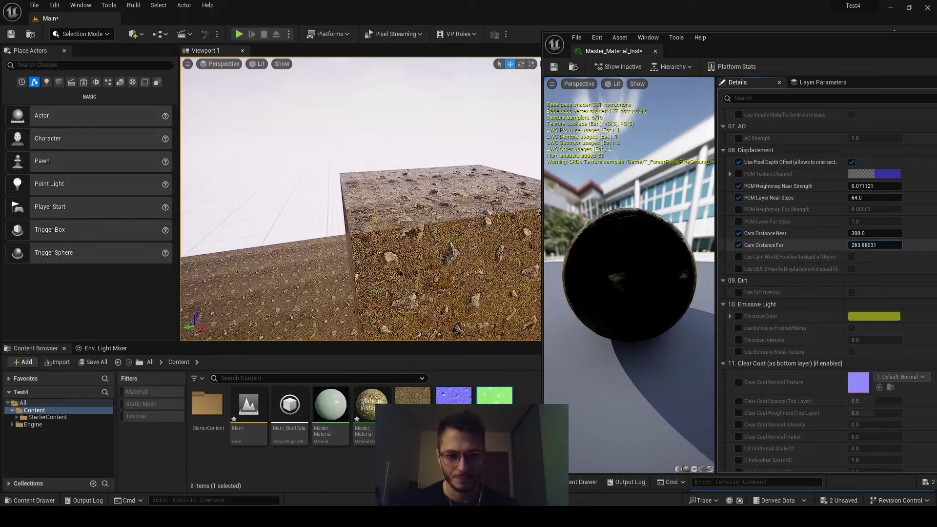
Step: Set Cam Distance Far to 600 and enable the POM Heightmap Far Strength and POM Layer Far Steps overrides
{"action": "left_click_drag", "start_coordinate": [875, 245], "coordinate": [852, 245]}
{"action": "left_click", "coordinate": [867, 245]}
{"action": "type", "text": "600"}
{"action": "key", "text": "Return"}
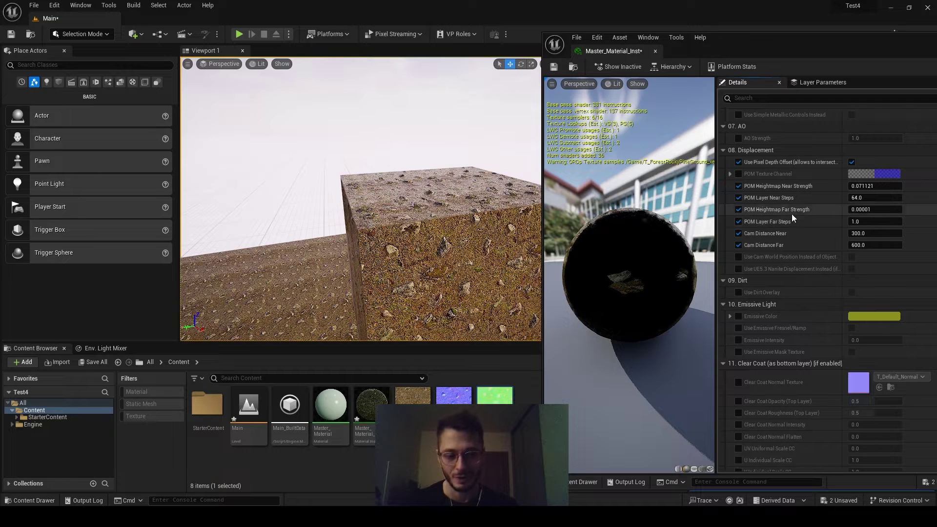
Step: View the cube's displacement from varying distances and briefly switch the POM Texture Channel override on and off again
{"action": "key", "text": "s"}
{"action": "right_click_drag", "start_coordinate": [526, 223], "coordinate": [526, 223]}
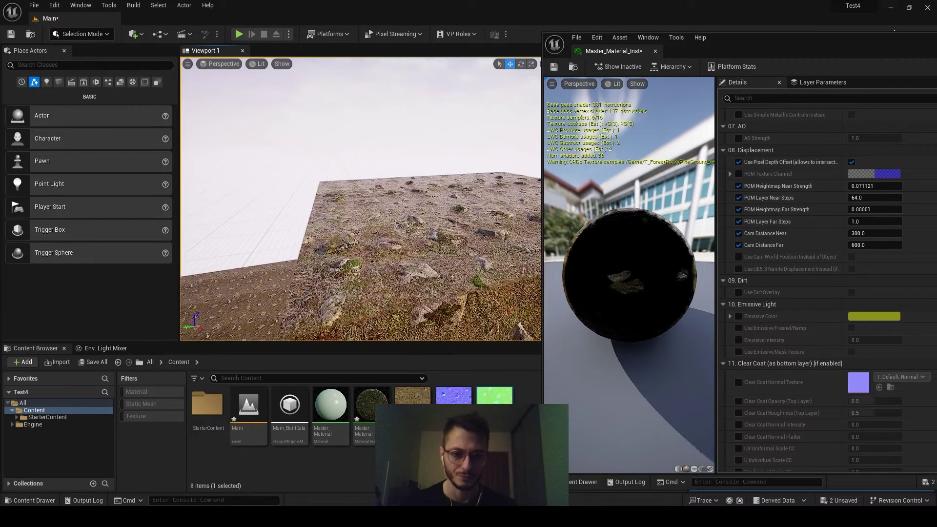
{"action": "right_click_drag", "start_coordinate": [408, 233], "coordinate": [408, 232]}
{"action": "key", "text": "d"}
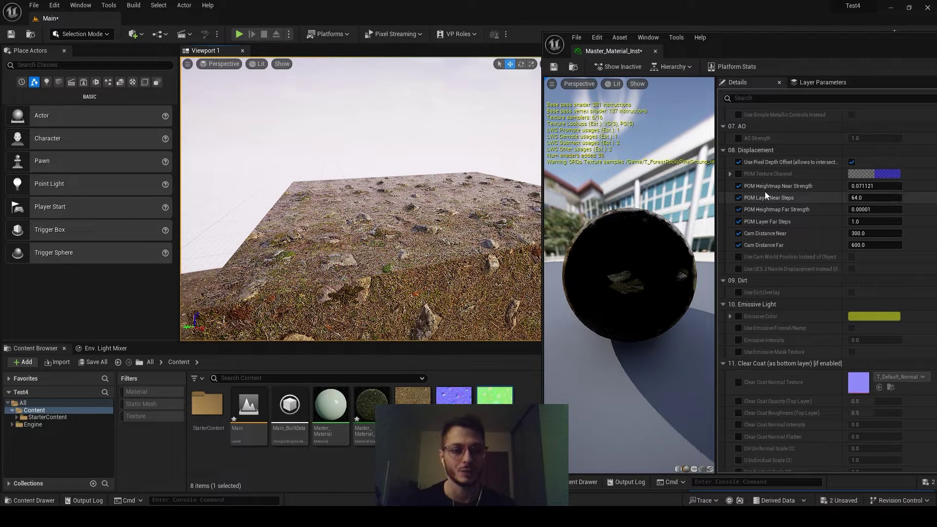
{"action": "left_click", "coordinate": [738, 173]}
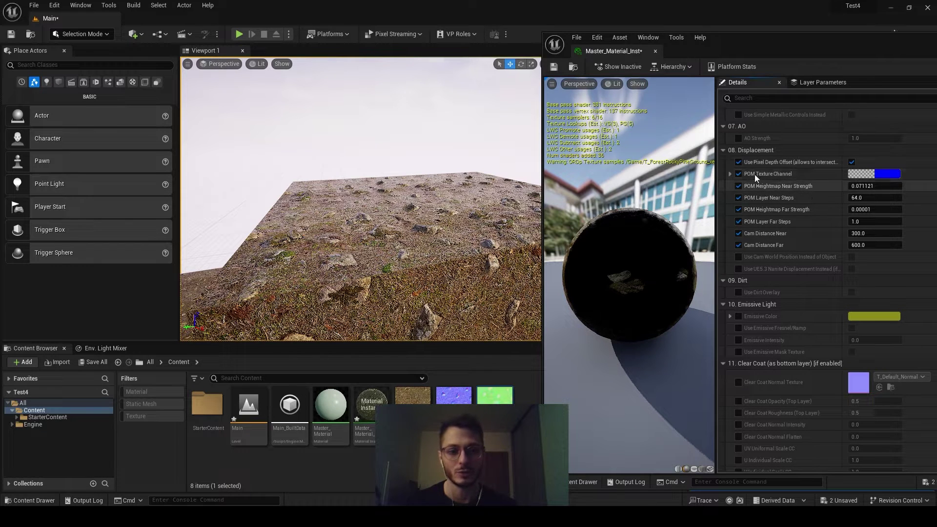
{"action": "left_click", "coordinate": [739, 175]}
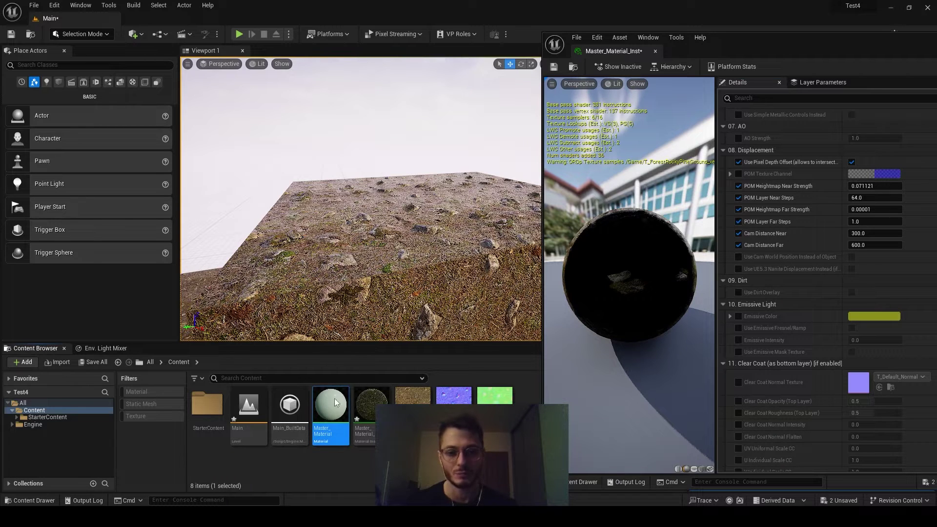
Step: Open the Master_Material graph, maximize its editor window and locate the Displacement POM (Parallax Occlusion Mapping) comment group
{"action": "left_click_drag", "start_coordinate": [811, 53], "coordinate": [541, 50]}
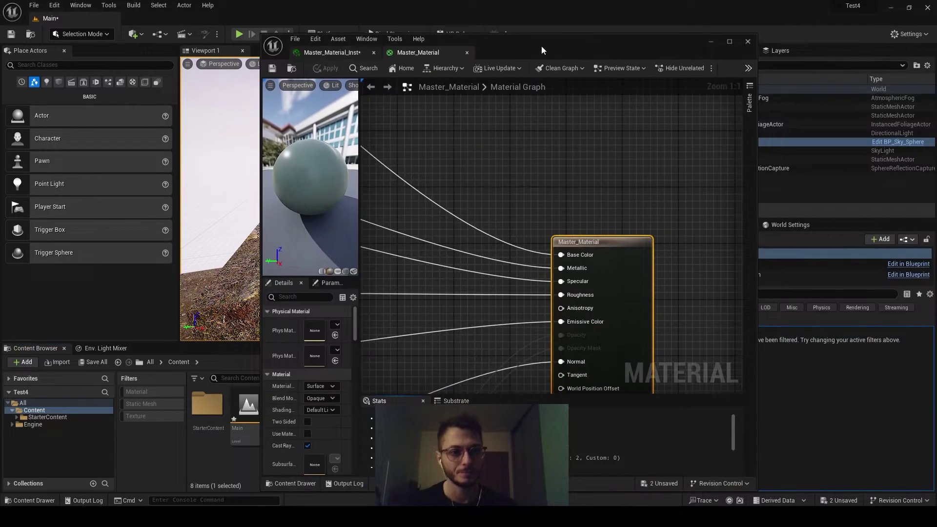
{"action": "left_click", "coordinate": [730, 42]}
{"action": "scroll", "coordinate": [481, 318], "scroll_direction": "down", "scroll_amount": 10}
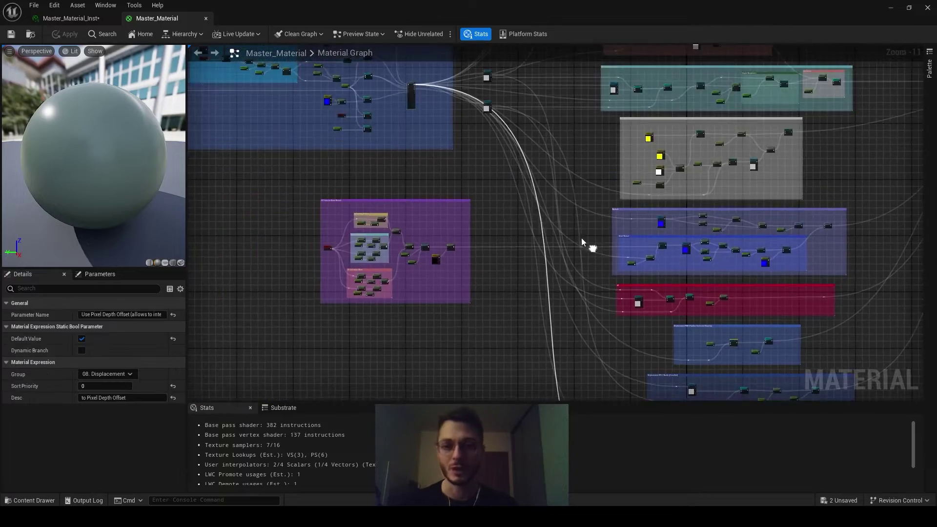
{"action": "right_click_drag", "start_coordinate": [581, 238], "coordinate": [579, 274]}
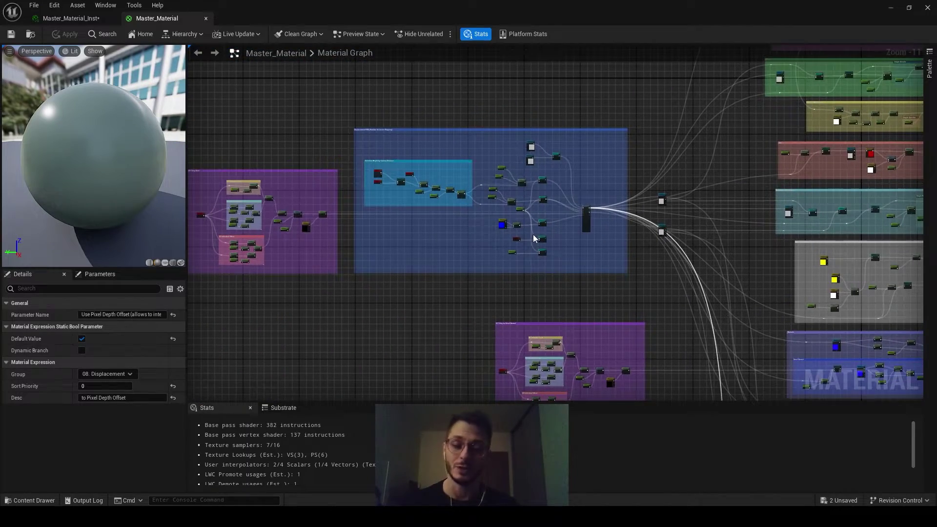
{"action": "right_click_drag", "start_coordinate": [471, 236], "coordinate": [472, 249]}
{"action": "scroll", "coordinate": [449, 192], "scroll_direction": "up", "scroll_amount": 9}
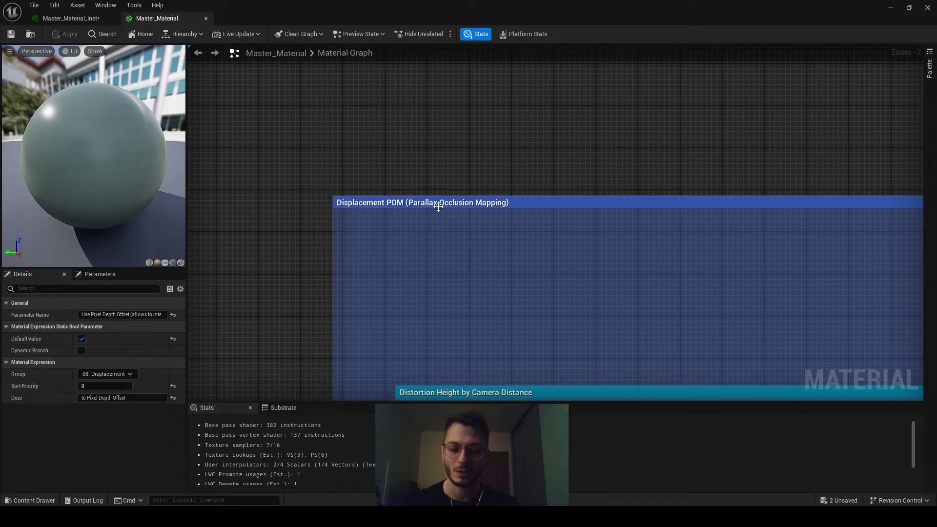
Step: Examine how the Displacement POM group connects to the material's downstream texture groups
{"action": "scroll", "coordinate": [427, 239], "scroll_direction": "down", "scroll_amount": 5}
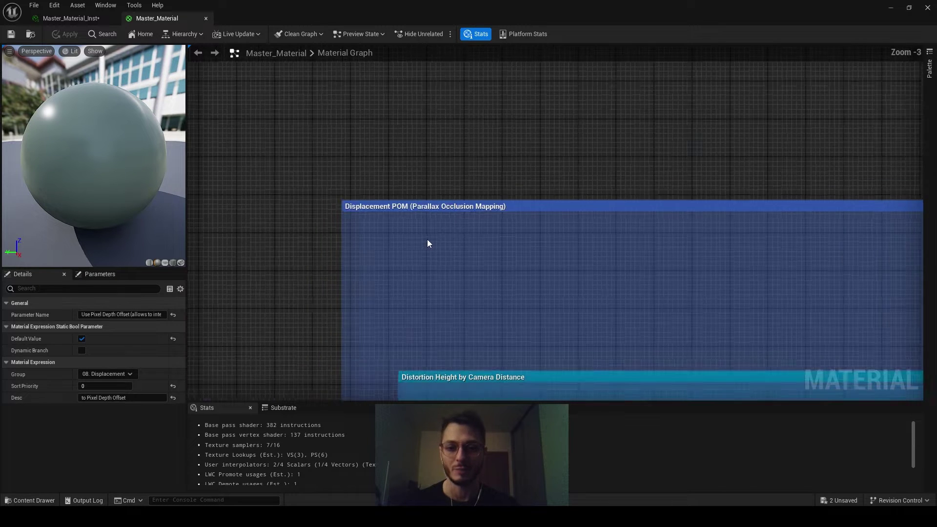
{"action": "scroll", "coordinate": [390, 227], "scroll_direction": "down", "scroll_amount": 2}
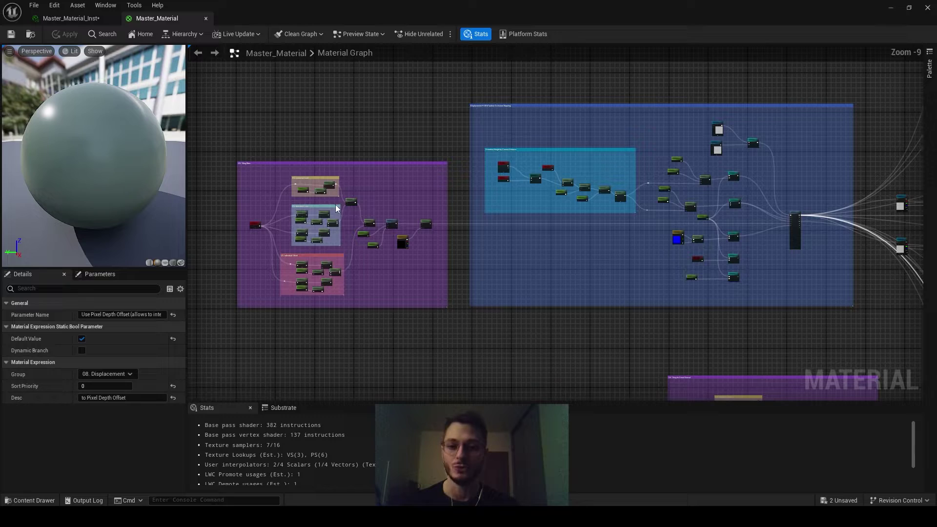
{"action": "right_click_drag", "start_coordinate": [595, 192], "coordinate": [362, 200]}
{"action": "scroll", "coordinate": [825, 281], "scroll_direction": "up", "scroll_amount": 2}
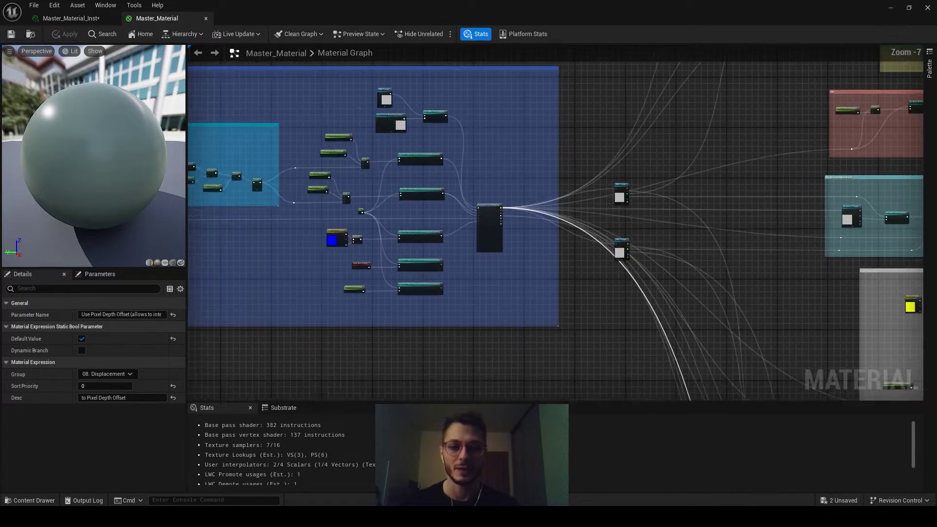
{"action": "right_click_drag", "start_coordinate": [541, 195], "coordinate": [419, 238]}
{"action": "right_click_drag", "start_coordinate": [483, 263], "coordinate": [414, 294]}
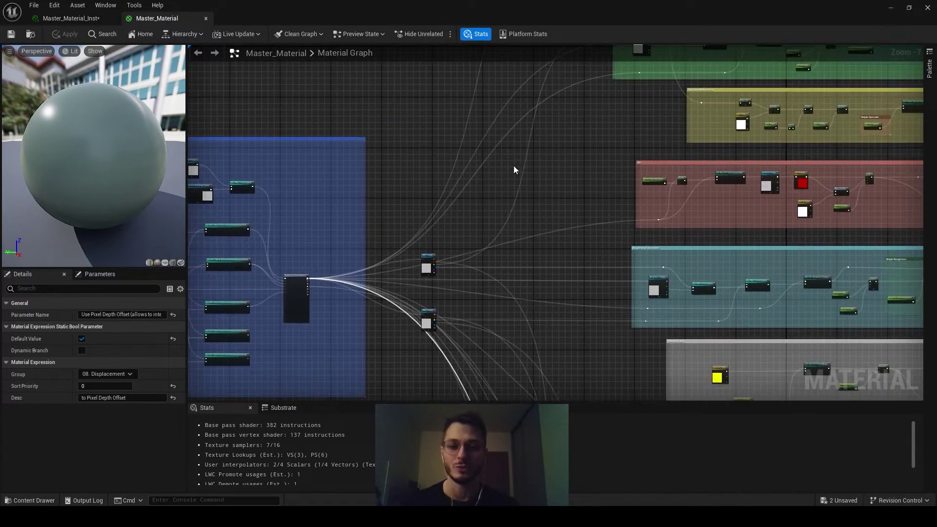
{"action": "right_click_drag", "start_coordinate": [514, 166], "coordinate": [455, 134]}
{"action": "right_click_drag", "start_coordinate": [411, 261], "coordinate": [471, 169]}
{"action": "right_click_drag", "start_coordinate": [462, 222], "coordinate": [610, 226]}
{"action": "right_click_drag", "start_coordinate": [482, 196], "coordinate": [627, 215]}
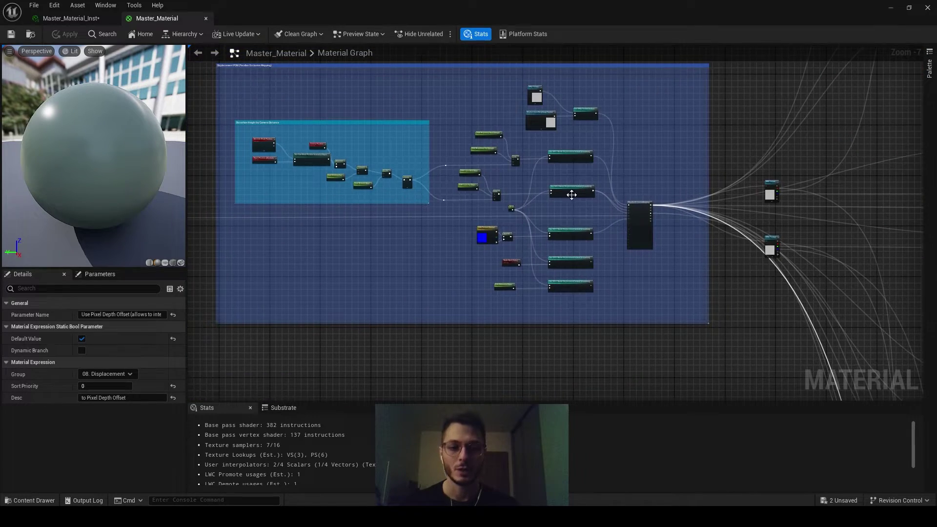
Step: Select the ParallaxOcclusionMapping node in the Displacement POM group and examine its Parallax UVs and Pixel Depth Offset outputs
{"action": "right_click_drag", "start_coordinate": [405, 185], "coordinate": [370, 190]}
{"action": "scroll", "coordinate": [458, 191], "scroll_direction": "up", "scroll_amount": 2}
{"action": "right_click_drag", "start_coordinate": [673, 221], "coordinate": [422, 140]}
{"action": "scroll", "coordinate": [606, 161], "scroll_direction": "up", "scroll_amount": 5}
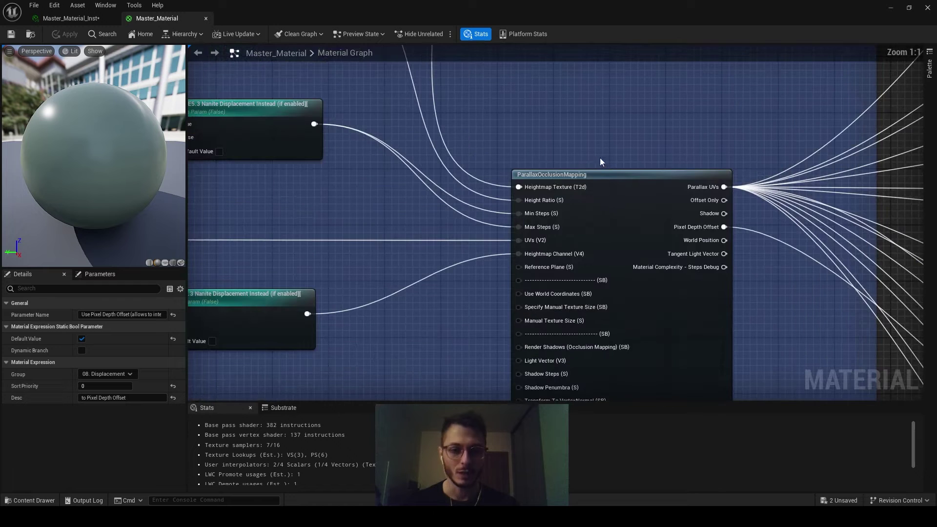
{"action": "left_click", "coordinate": [579, 180]}
{"action": "scroll", "coordinate": [534, 157], "scroll_direction": "down", "scroll_amount": 2}
{"action": "right_click_drag", "start_coordinate": [533, 169], "coordinate": [497, 178]}
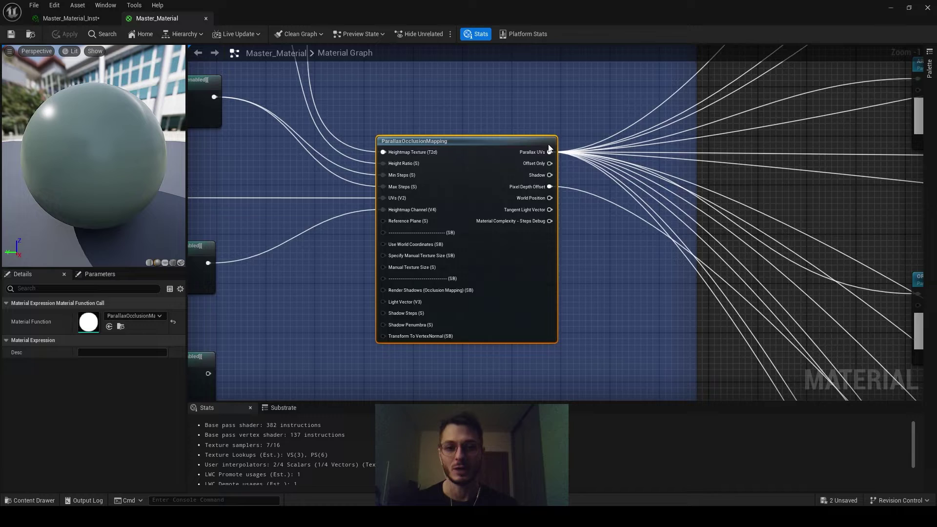
Step: Trace the ParallaxOcclusionMapping node's UVs input back to the purple comment group that feeds it
{"action": "right_click_drag", "start_coordinate": [550, 149], "coordinate": [701, 158]}
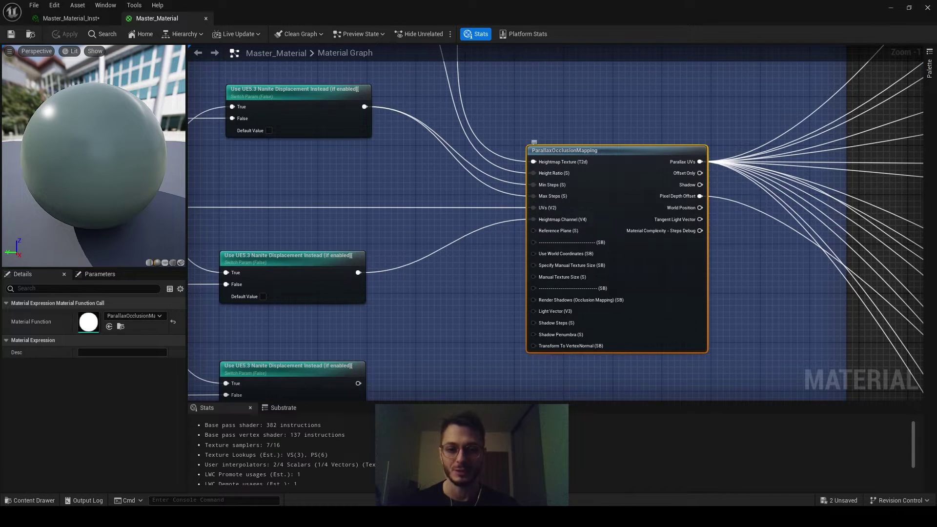
{"action": "right_click_drag", "start_coordinate": [303, 208], "coordinate": [771, 209]}
{"action": "right_click_drag", "start_coordinate": [400, 208], "coordinate": [722, 209]}
{"action": "scroll", "coordinate": [390, 211], "scroll_direction": "down", "scroll_amount": 5}
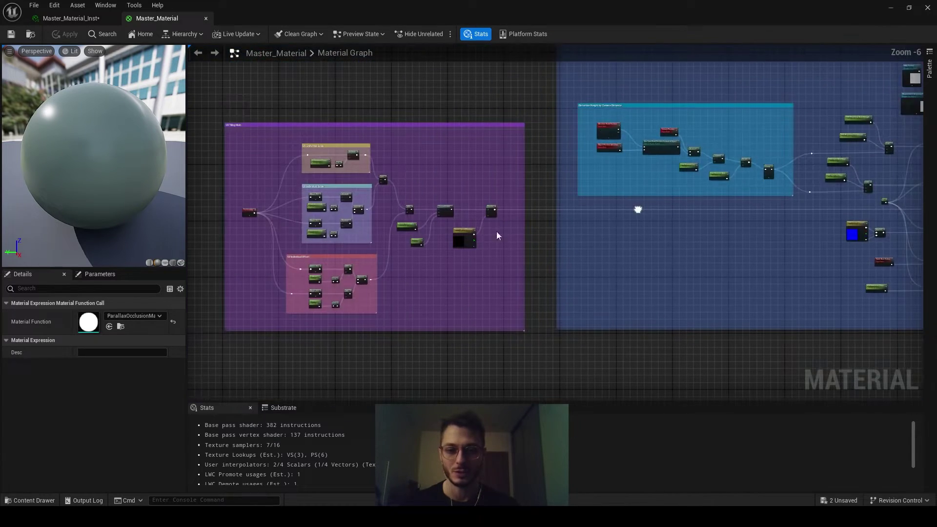
Step: Examine the ParallaxOcclusionMapping node's heightmap, height ratio and step inputs and the parameter nodes that feed them
{"action": "right_click_drag", "start_coordinate": [918, 197], "coordinate": [587, 201]}
{"action": "scroll", "coordinate": [686, 218], "scroll_direction": "up", "scroll_amount": 6}
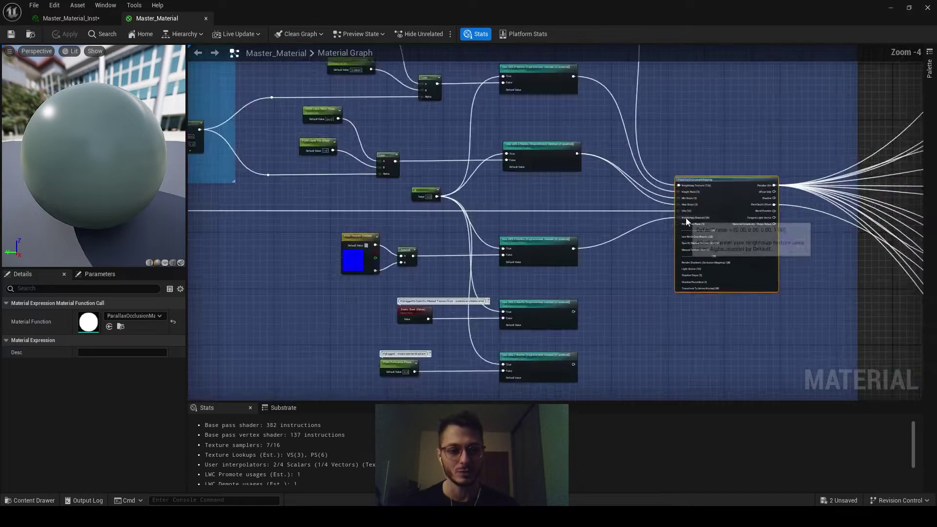
{"action": "right_click_drag", "start_coordinate": [673, 217], "coordinate": [409, 222]}
{"action": "right_click_drag", "start_coordinate": [479, 208], "coordinate": [399, 236]}
{"action": "key", "text": "Home"}
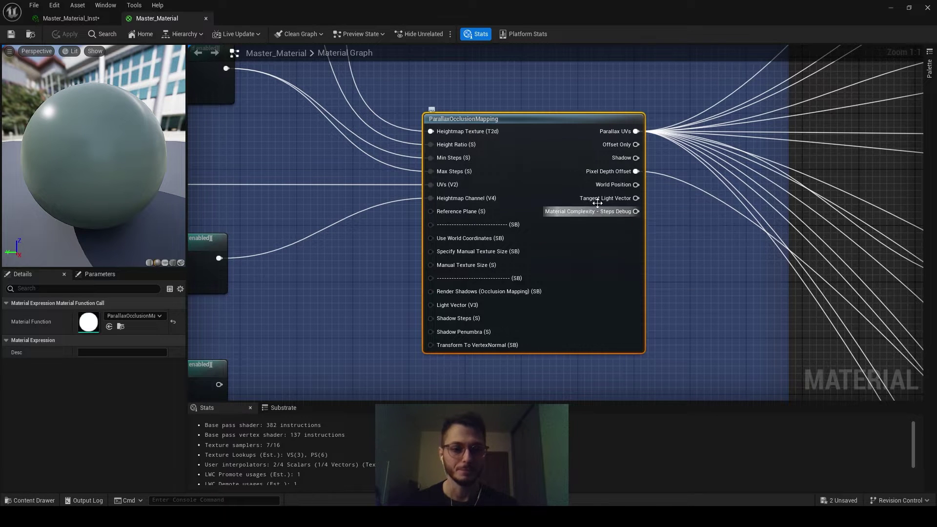
{"action": "right_click_drag", "start_coordinate": [594, 200], "coordinate": [737, 217]}
{"action": "scroll", "coordinate": [481, 181], "scroll_direction": "down", "scroll_amount": 11}
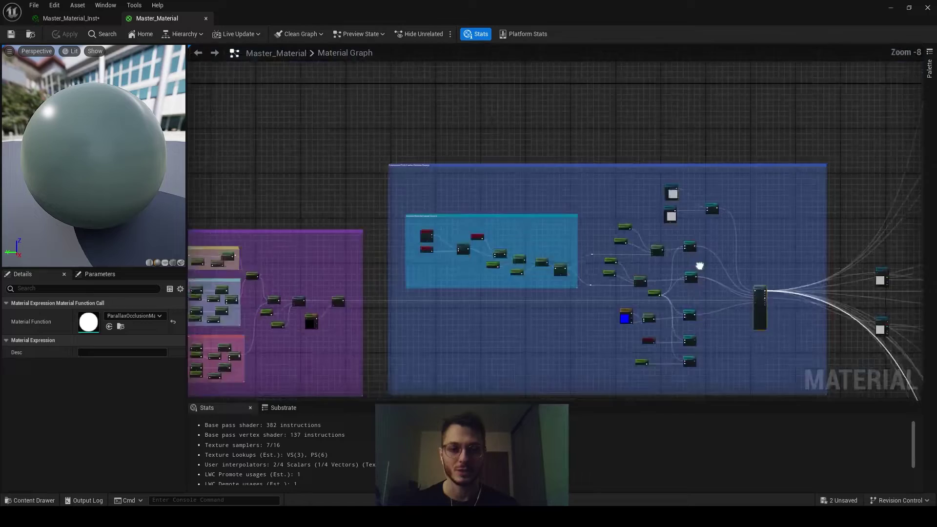
{"action": "scroll", "coordinate": [573, 167], "scroll_direction": "up", "scroll_amount": 8}
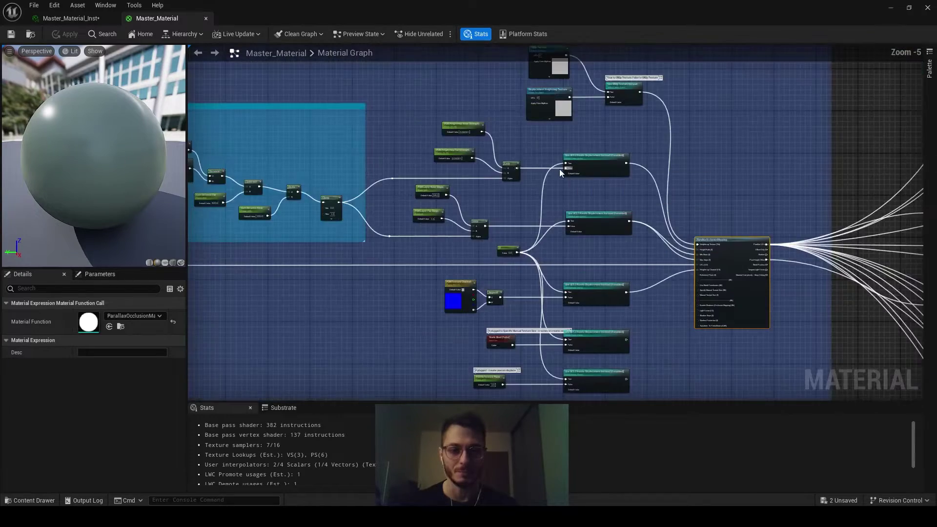
Step: Examine the POM Heightmap Near Strength, POM Layer Near Steps and POM Layer Far Steps parameter nodes and the Lerp nodes they feed
{"action": "left_click", "coordinate": [402, 125]}
{"action": "scroll", "coordinate": [531, 140], "scroll_direction": "up", "scroll_amount": 3}
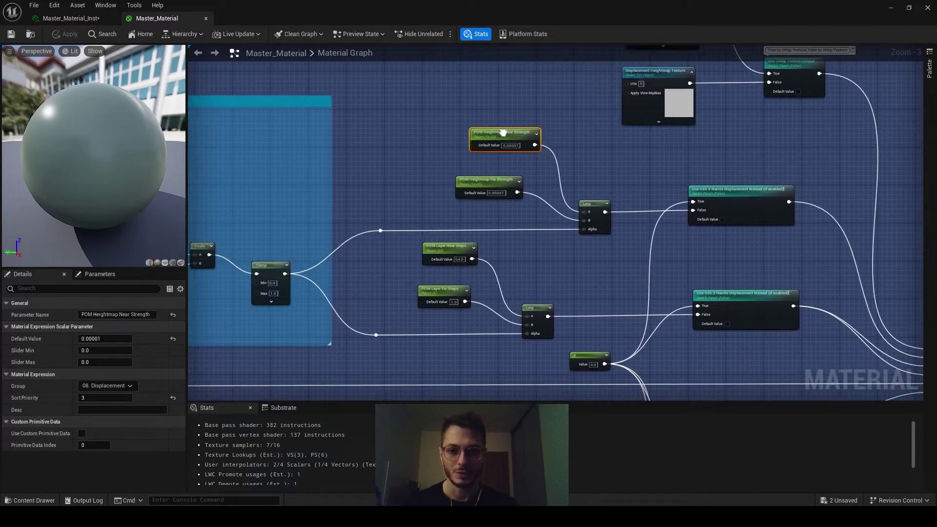
{"action": "right_click_drag", "start_coordinate": [531, 140], "coordinate": [502, 82]}
{"action": "left_click", "coordinate": [424, 246]}
{"action": "right_click_drag", "start_coordinate": [465, 251], "coordinate": [425, 142]}
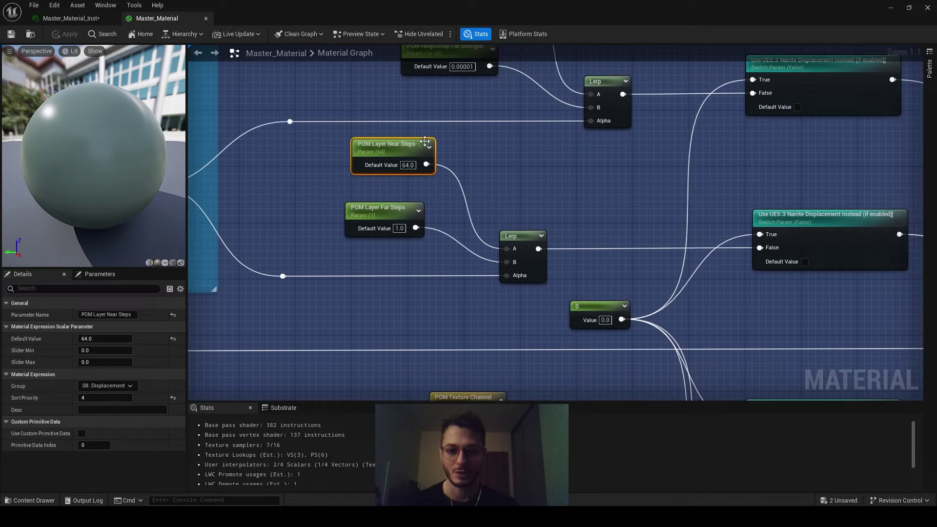
{"action": "left_click", "coordinate": [402, 215]}
{"action": "right_click_drag", "start_coordinate": [577, 196], "coordinate": [460, 181]}
{"action": "scroll", "coordinate": [512, 199], "scroll_direction": "down", "scroll_amount": 1}
Step: Select the POM Texture Channel vector parameter and examine its link through Append to the heightmap channel input
{"action": "right_click_drag", "start_coordinate": [511, 199], "coordinate": [502, 51]}
{"action": "right_click_drag", "start_coordinate": [453, 184], "coordinate": [445, 286]}
{"action": "left_click", "coordinate": [398, 182]}
{"action": "scroll", "coordinate": [485, 154], "scroll_direction": "down", "scroll_amount": 2}
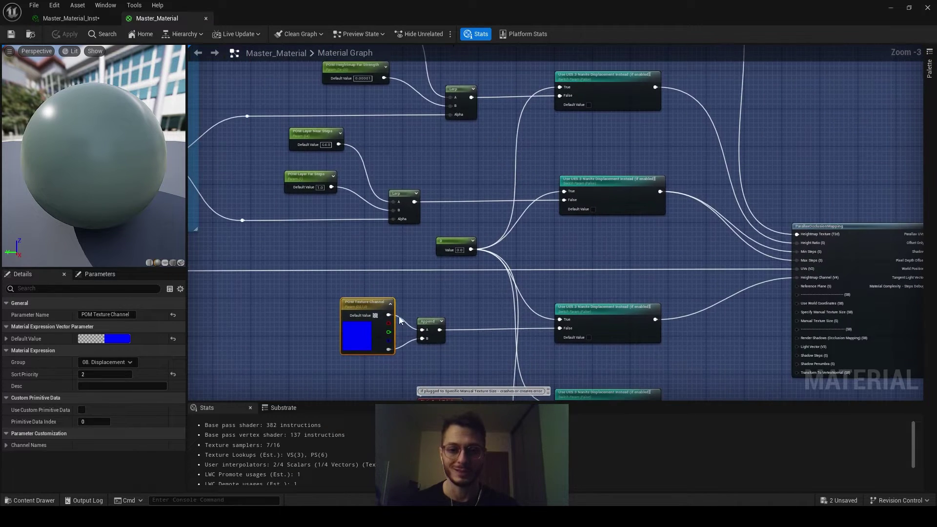
Step: Inspect the ORDp Texture object that feeds the Use ORDp Texture Instead switch
{"action": "right_click_drag", "start_coordinate": [579, 201], "coordinate": [530, 400]}
{"action": "scroll", "coordinate": [488, 180], "scroll_direction": "up", "scroll_amount": 2}
{"action": "right_click_drag", "start_coordinate": [490, 166], "coordinate": [477, 238]}
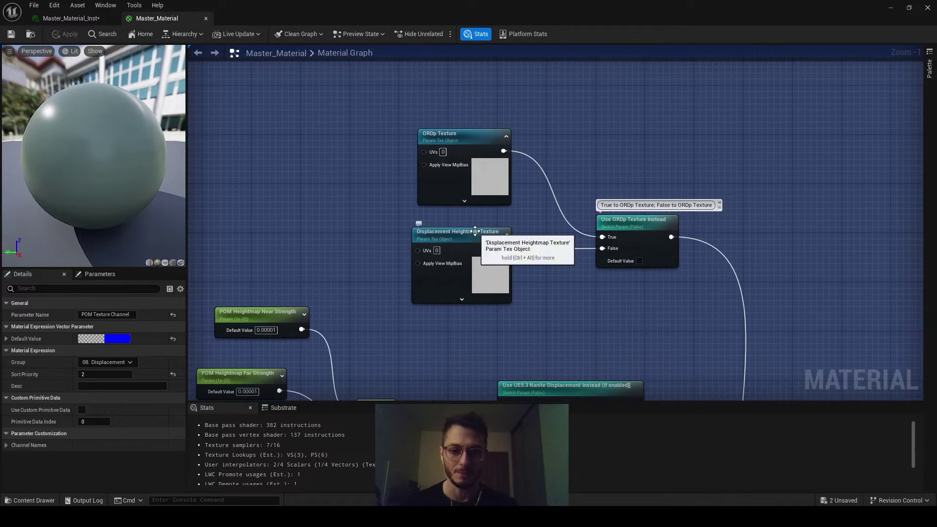
{"action": "left_click", "coordinate": [478, 151]}
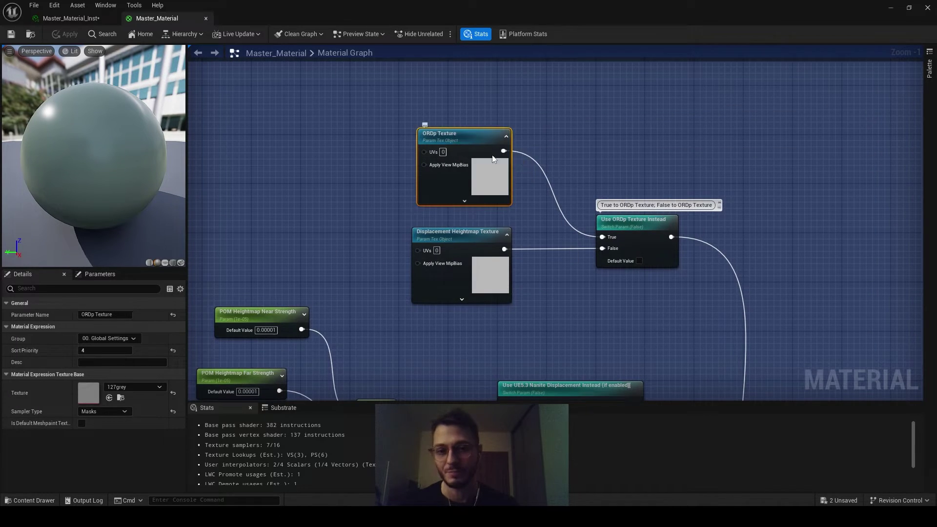
Step: Locate and select the ORDp Texture sample node outside the displacement group, downstream of the ParallaxOcclusionMapping node
{"action": "scroll", "coordinate": [492, 159], "scroll_direction": "down", "scroll_amount": 8}
{"action": "right_click_drag", "start_coordinate": [599, 178], "coordinate": [454, 74]}
{"action": "scroll", "coordinate": [572, 179], "scroll_direction": "up", "scroll_amount": 6}
{"action": "right_click_drag", "start_coordinate": [587, 246], "coordinate": [551, 200]}
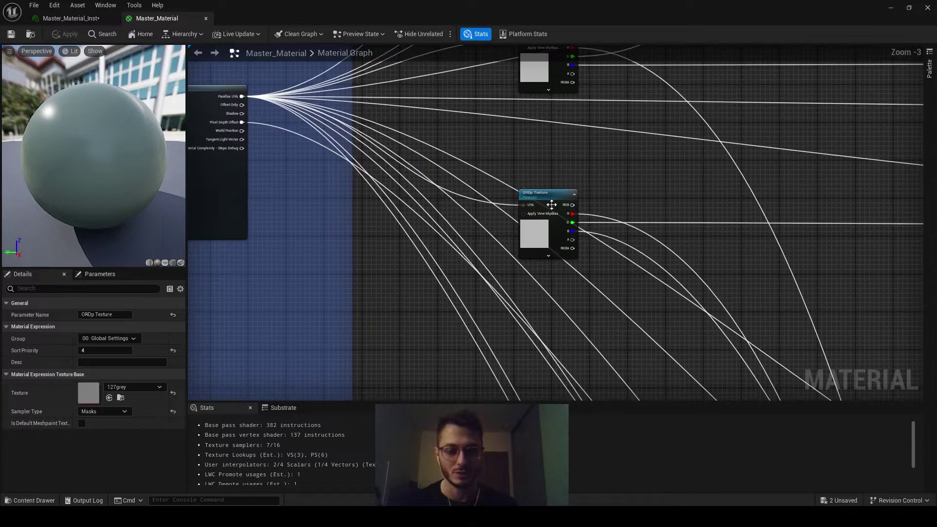
{"action": "left_click", "coordinate": [552, 204]}
{"action": "scroll", "coordinate": [551, 204], "scroll_direction": "up", "scroll_amount": 1}
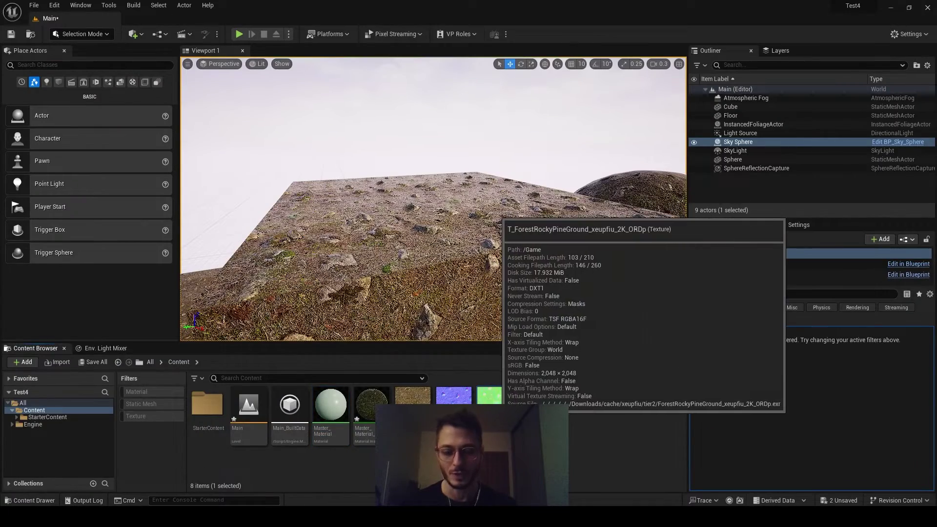
Step: Open the T_ForestRockyPineGround_xeupfiu_2K_ORDp texture and isolate its green channel for viewing
{"action": "double_click", "coordinate": [495, 396]}
{"action": "left_click", "coordinate": [150, 35]}
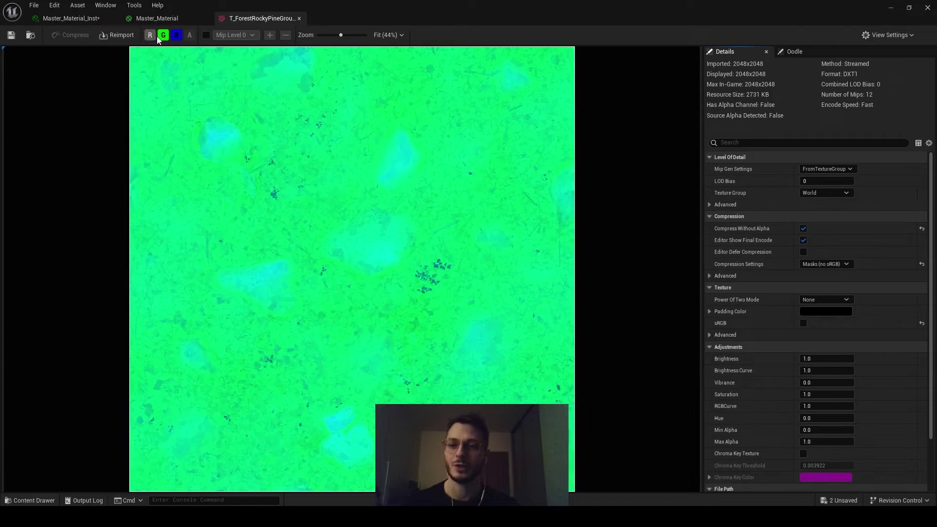
{"action": "left_click", "coordinate": [163, 35]}
{"action": "left_click", "coordinate": [175, 37]}
{"action": "left_click", "coordinate": [175, 37]}
{"action": "left_click", "coordinate": [175, 37]}
{"action": "left_click", "coordinate": [163, 36]}
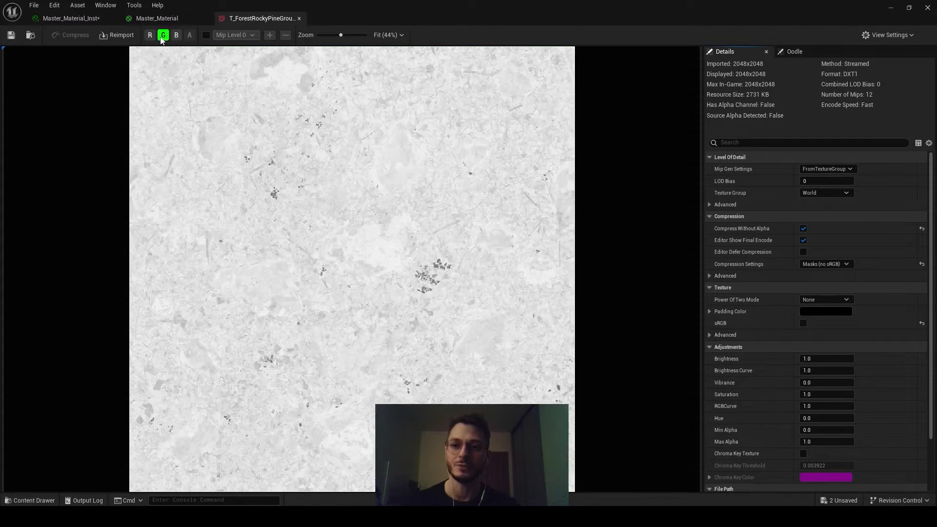
Step: Toggle the ORDp texture's channels individually, ending with the blue displacement channel shown alone
{"action": "left_click", "coordinate": [162, 37]}
{"action": "left_click", "coordinate": [153, 37]}
{"action": "left_click", "coordinate": [153, 37]}
{"action": "left_click", "coordinate": [153, 37]}
{"action": "left_click", "coordinate": [153, 37]}
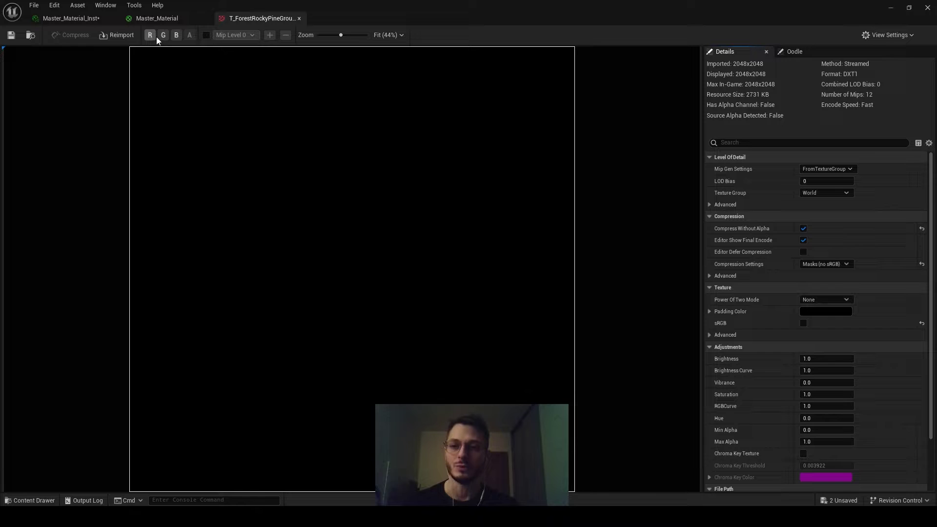
{"action": "left_click", "coordinate": [163, 35]}
{"action": "left_click", "coordinate": [163, 35]}
{"action": "left_click", "coordinate": [174, 36]}
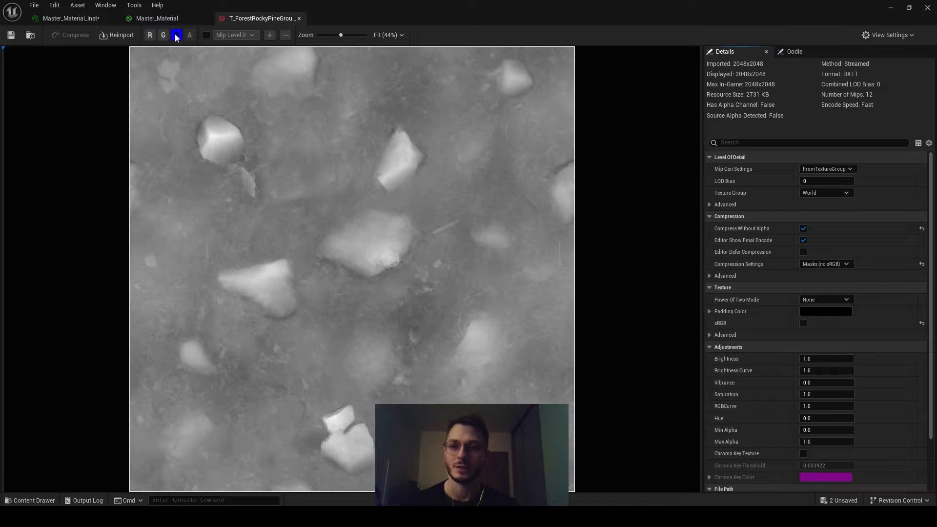
Step: Show the ORDp texture's red, green and blue channels together again and close the texture
{"action": "left_click", "coordinate": [176, 35]}
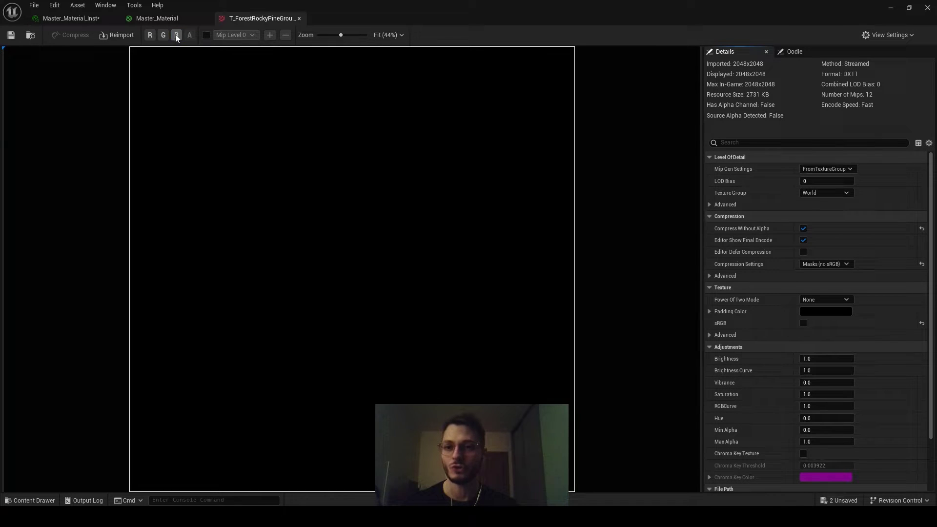
{"action": "left_click", "coordinate": [163, 35]}
{"action": "left_click", "coordinate": [176, 35]}
{"action": "left_click", "coordinate": [150, 35]}
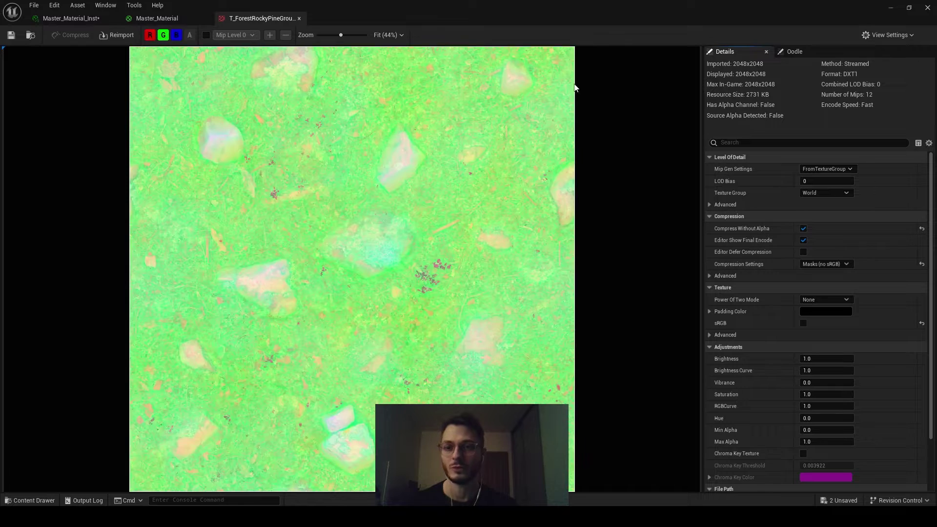
{"action": "left_click", "coordinate": [299, 19]}
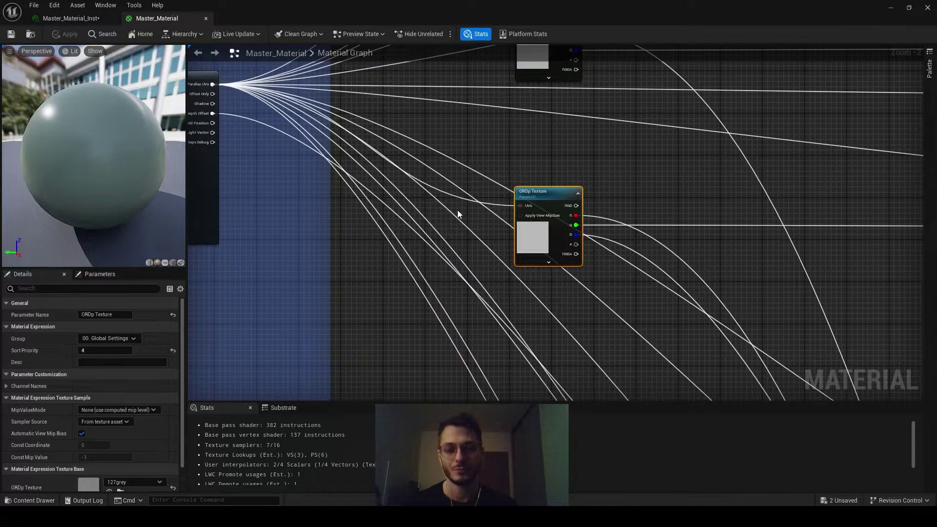
Step: Trace the ParallaxOcclusionMapping node's heightmap inputs back to the Displacement Heightmap Texture and POM Texture Channel nodes
{"action": "right_click_drag", "start_coordinate": [447, 220], "coordinate": [645, 257]}
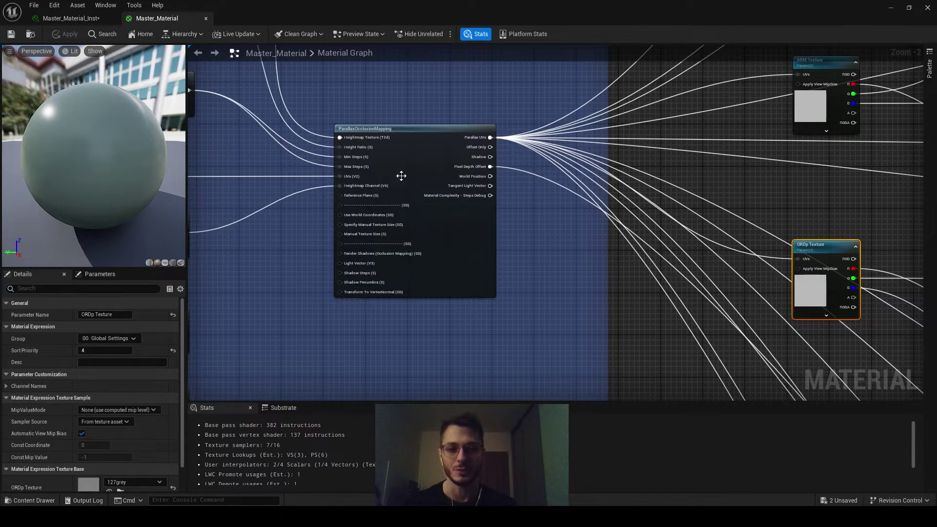
{"action": "left_click", "coordinate": [443, 159]}
{"action": "right_click_drag", "start_coordinate": [221, 138], "coordinate": [517, 230]}
{"action": "left_click", "coordinate": [420, 160]}
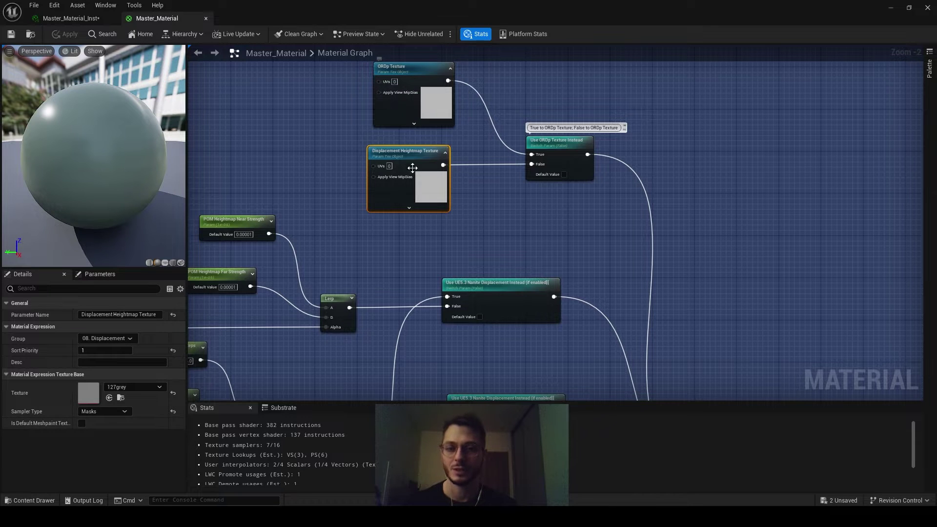
{"action": "right_click_drag", "start_coordinate": [432, 258], "coordinate": [546, 81]}
{"action": "right_click_drag", "start_coordinate": [467, 212], "coordinate": [516, 83]}
{"action": "left_click", "coordinate": [407, 229]}
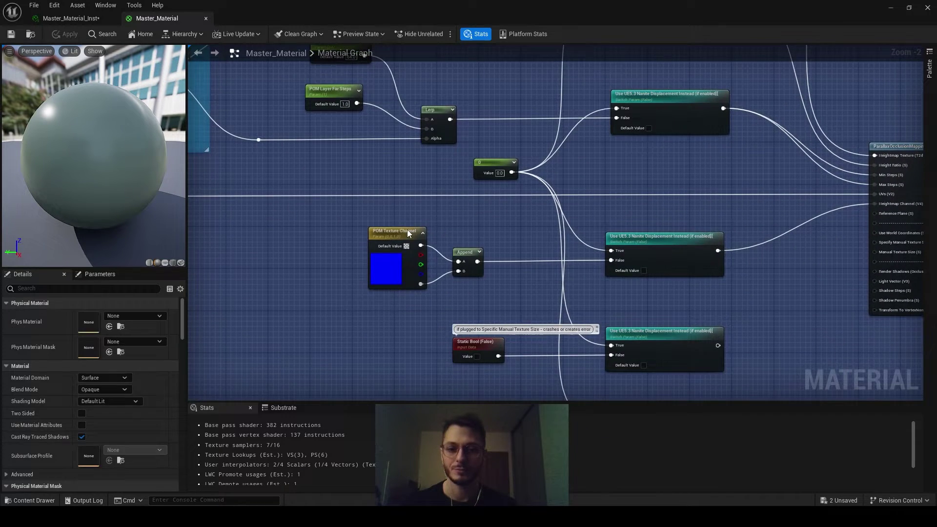
{"action": "right_click_drag", "start_coordinate": [471, 241], "coordinate": [416, 297]}
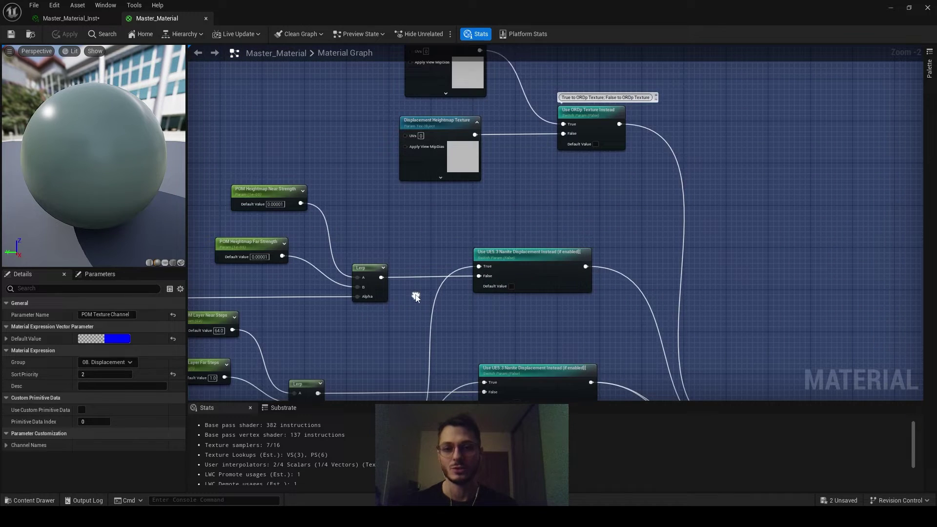
Step: Compare the Displacement Heightmap Texture and ORDp Texture objects, and select the POM Texture Channel node that picks the channel
{"action": "left_click", "coordinate": [453, 118]}
{"action": "right_click_drag", "start_coordinate": [453, 117], "coordinate": [418, 152]}
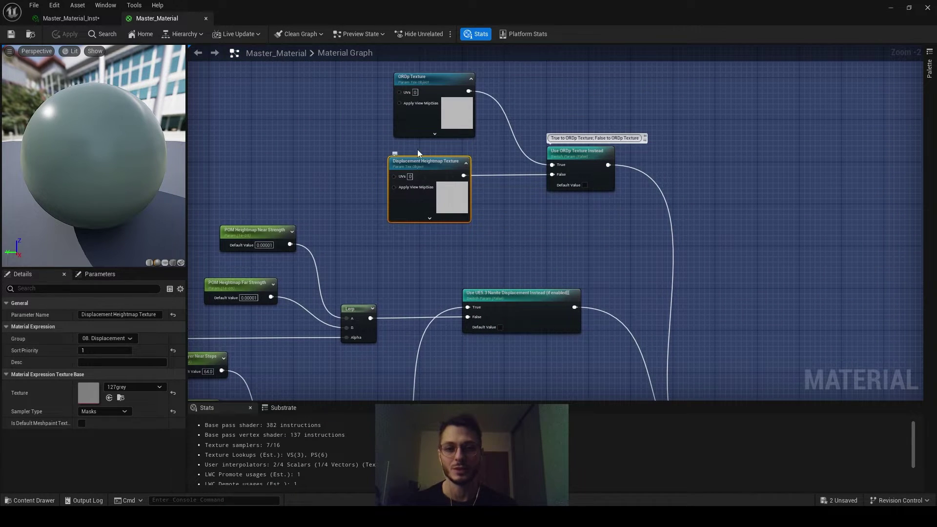
{"action": "left_click", "coordinate": [421, 93]}
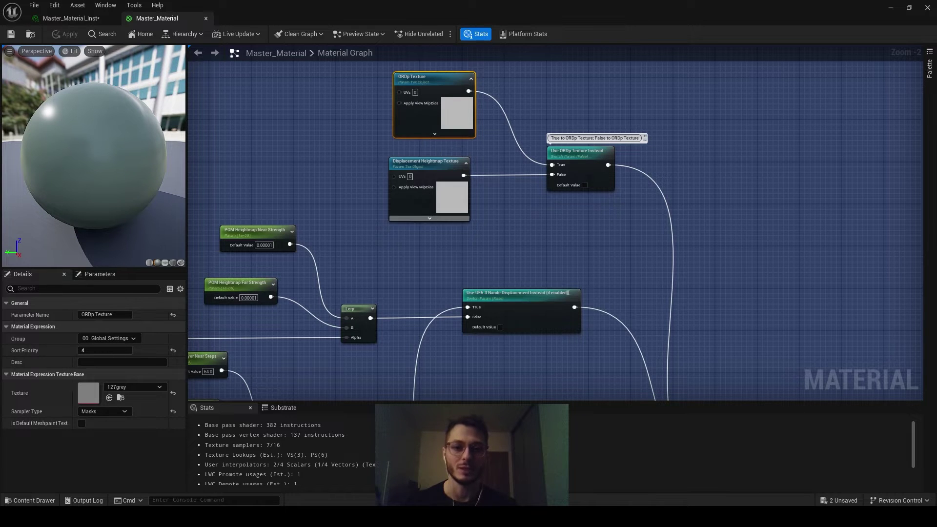
{"action": "right_click_drag", "start_coordinate": [429, 219], "coordinate": [450, 48]}
{"action": "right_click_drag", "start_coordinate": [417, 209], "coordinate": [483, 113]}
{"action": "left_click", "coordinate": [341, 234]}
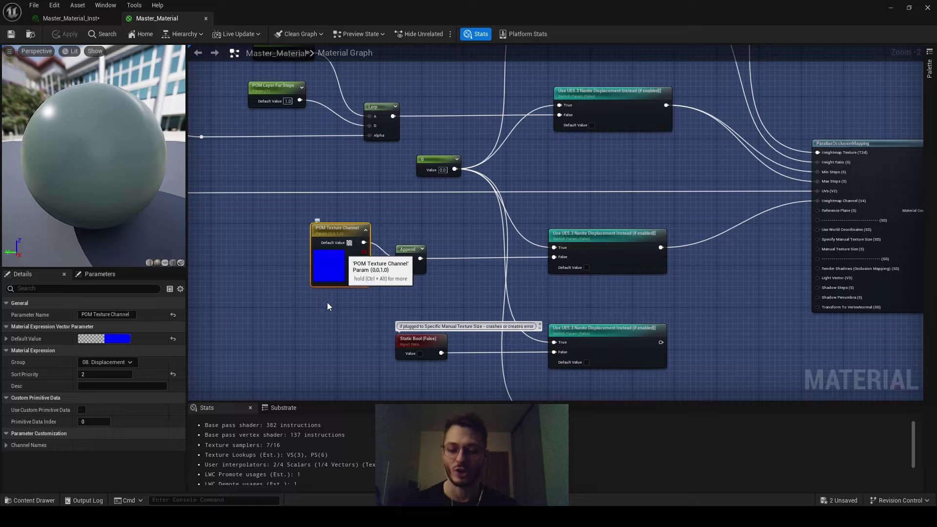
Step: Override POM Texture Channel in the Master_Material instance and set its colour to green with B 0 and G 1
{"action": "left_click", "coordinate": [63, 18]}
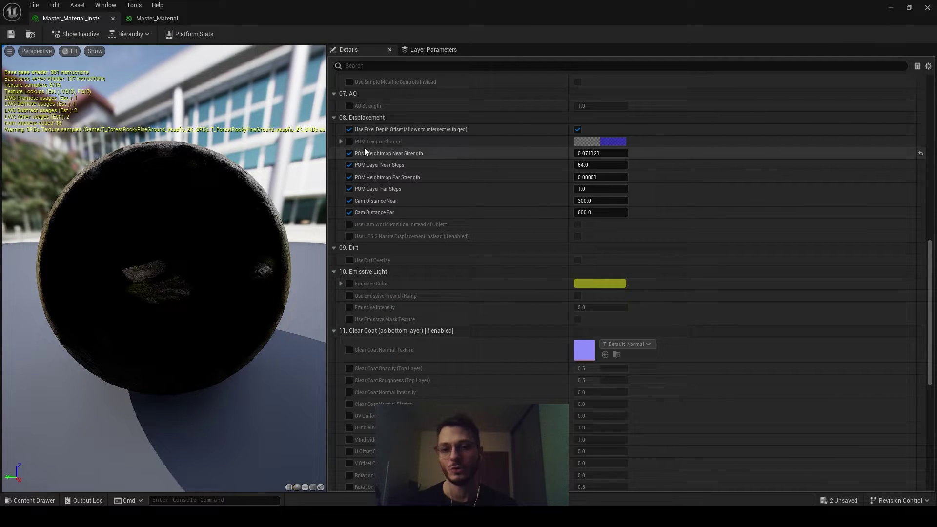
{"action": "left_click", "coordinate": [349, 142]}
{"action": "left_click", "coordinate": [608, 143]}
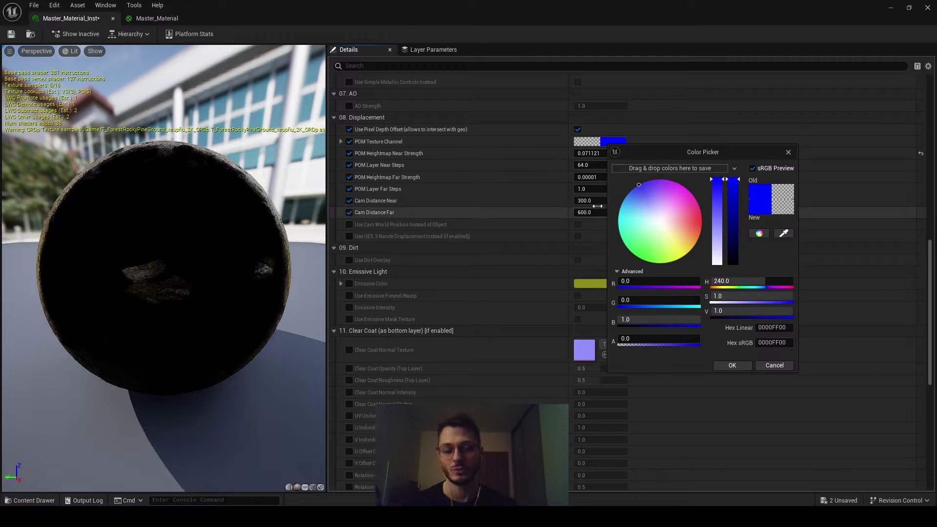
{"action": "left_click", "coordinate": [640, 319]}
{"action": "type", "text": "0"}
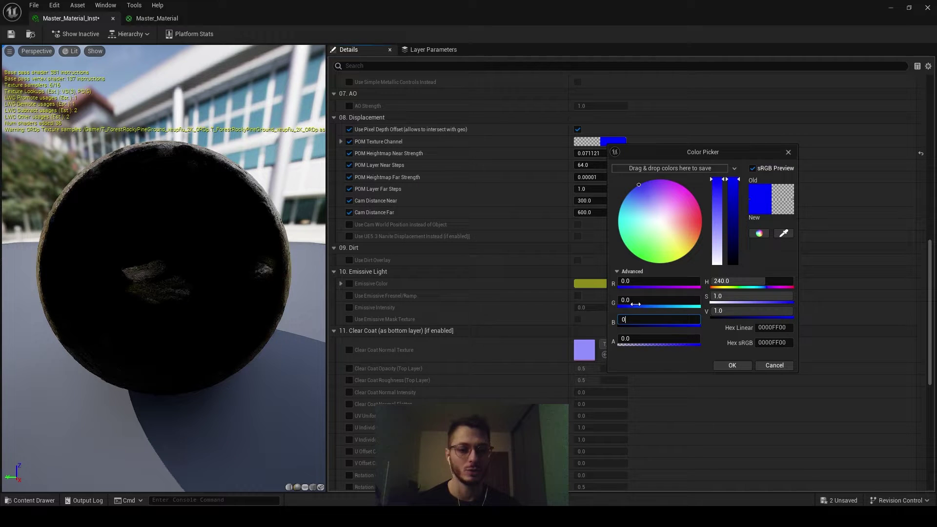
{"action": "left_click", "coordinate": [635, 303]}
{"action": "type", "text": "1"}
{"action": "key", "text": "Return"}
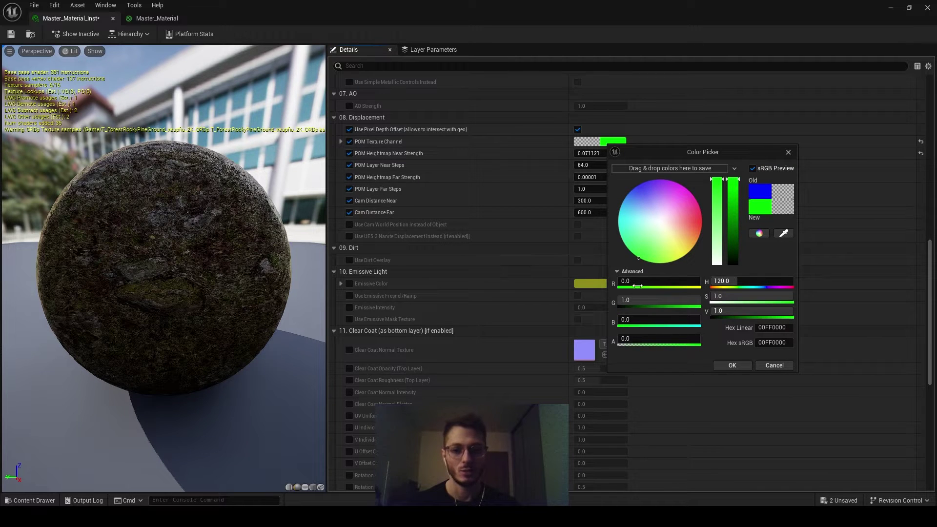
Step: Switch the POM Texture Channel colour to red with R 1 and G 0
{"action": "type", "text": "1"}
{"action": "key", "text": "Return"}
{"action": "left_click", "coordinate": [640, 311]}
{"action": "type", "text": "0"}
{"action": "key", "text": "Return"}
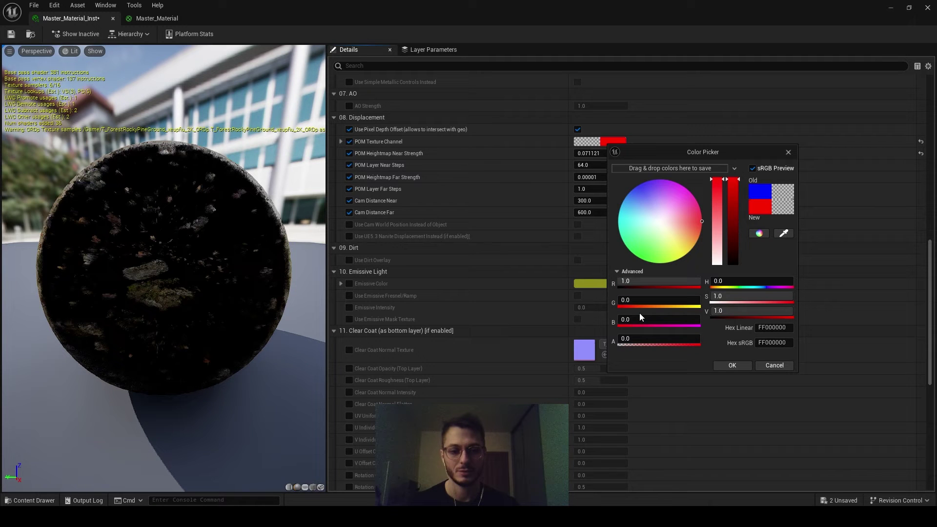
Step: Set the POM Texture Channel colour to blue with R 0 and B 1, and accept it
{"action": "left_click", "coordinate": [635, 281]}
{"action": "type", "text": "0"}
{"action": "left_click", "coordinate": [634, 320]}
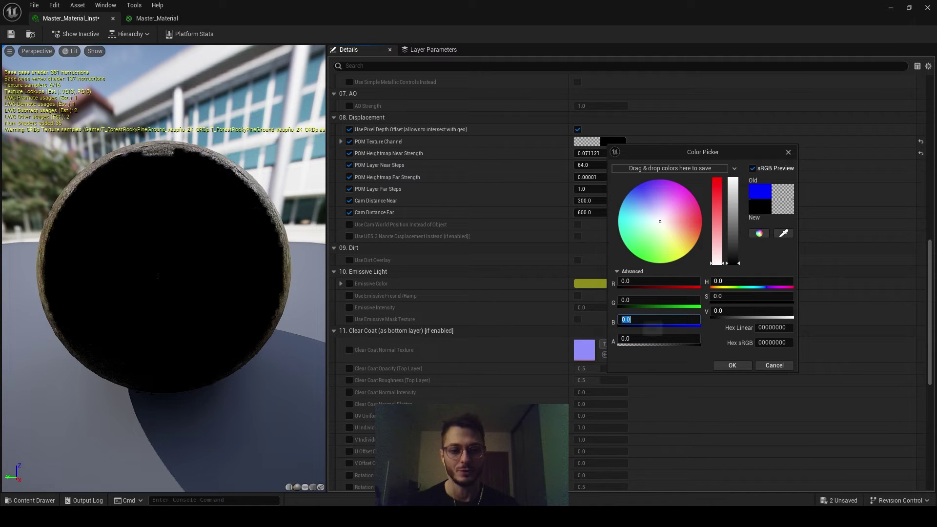
{"action": "type", "text": "1"}
{"action": "left_click", "coordinate": [731, 365]}
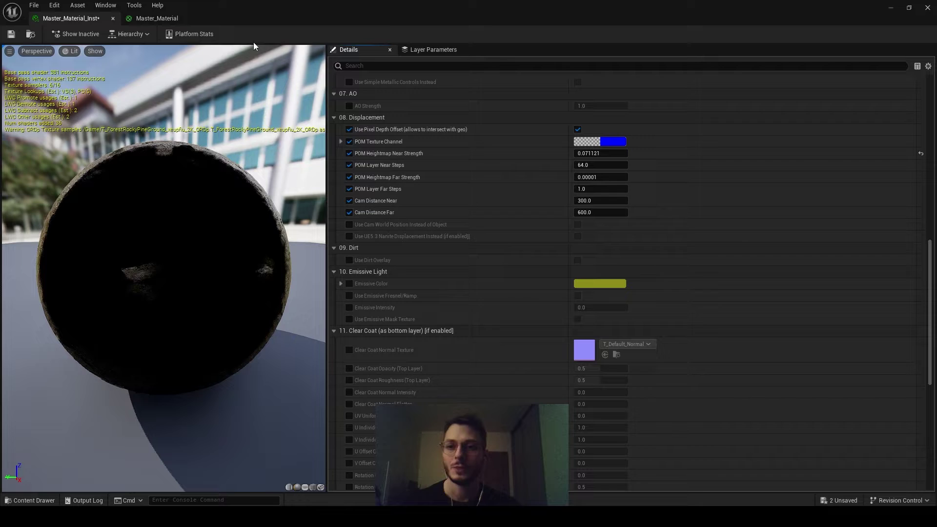
Step: Return to the Master_Material graph and examine the Static Bool and POM Reference Plane branches with their unconnected displacement switches
{"action": "left_click", "coordinate": [165, 20]}
{"action": "right_click_drag", "start_coordinate": [492, 247], "coordinate": [493, 167]}
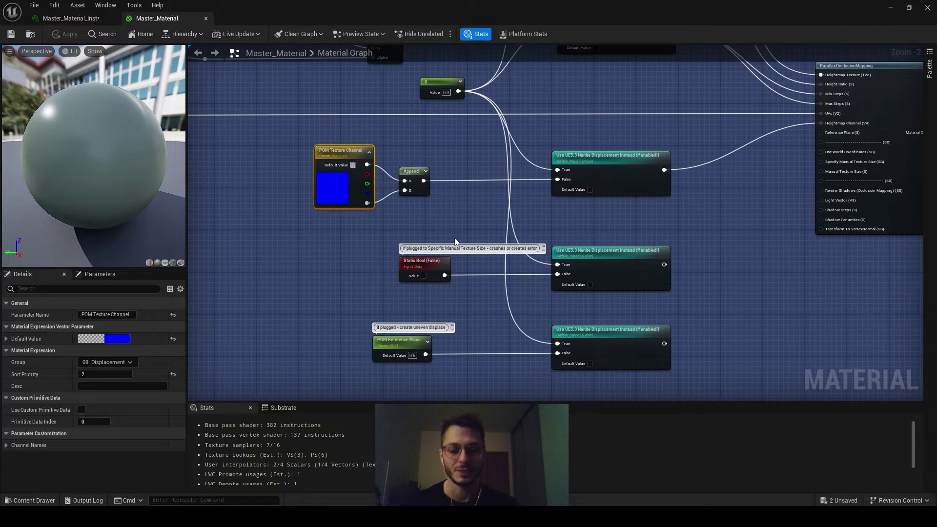
{"action": "left_click_drag", "start_coordinate": [721, 356], "coordinate": [415, 271]}
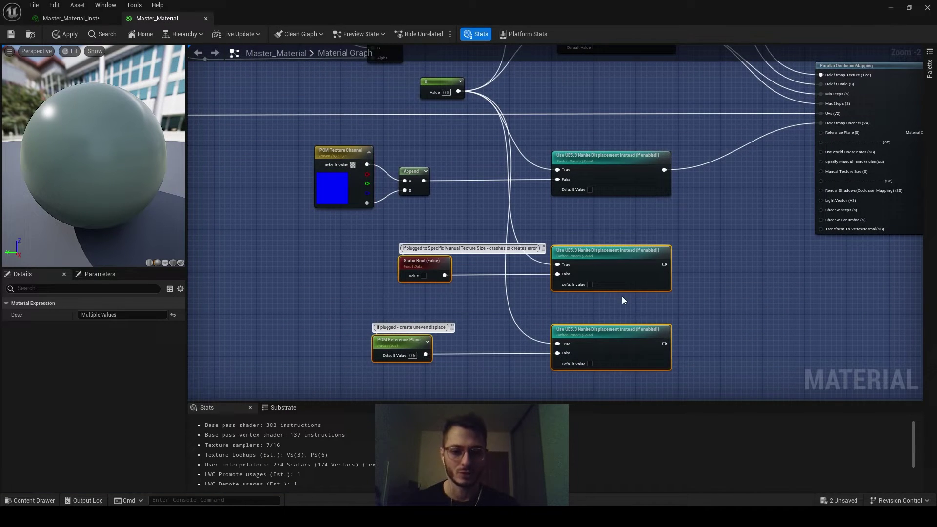
{"action": "right_click_drag", "start_coordinate": [621, 296], "coordinate": [582, 242]}
{"action": "left_click", "coordinate": [680, 256]}
{"action": "right_click_drag", "start_coordinate": [681, 257], "coordinate": [661, 280]}
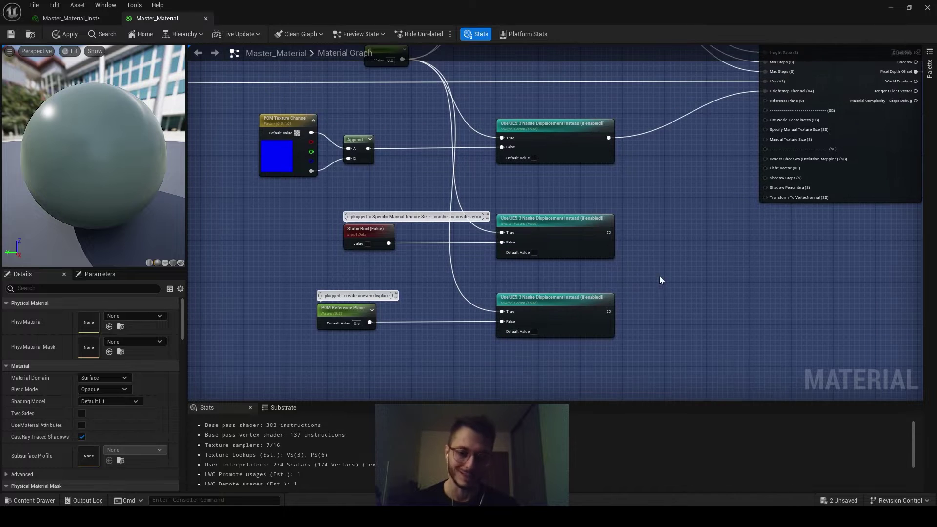
Step: Inspect the POM Reference Plane and Static Bool nodes individually and read the comments explaining why they are unplugged
{"action": "left_click", "coordinate": [355, 311]}
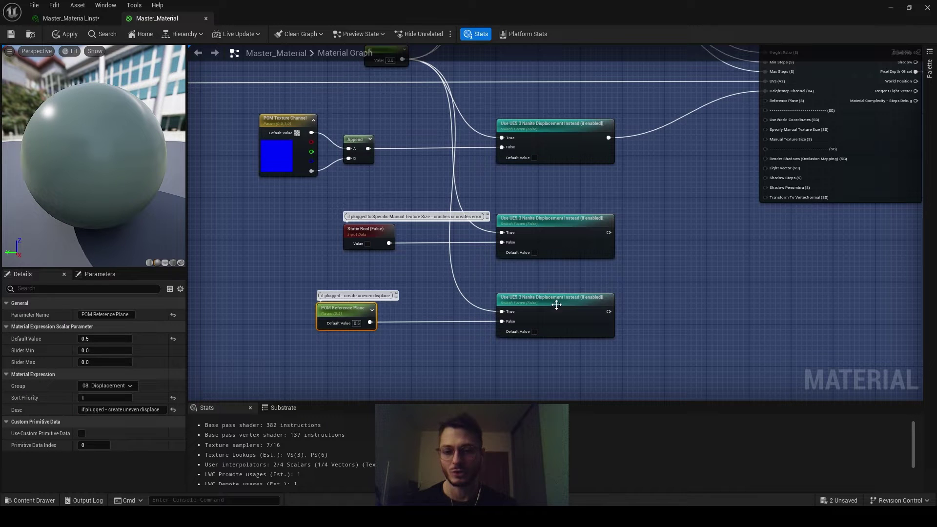
{"action": "scroll", "coordinate": [344, 307], "scroll_direction": "up", "scroll_amount": 2}
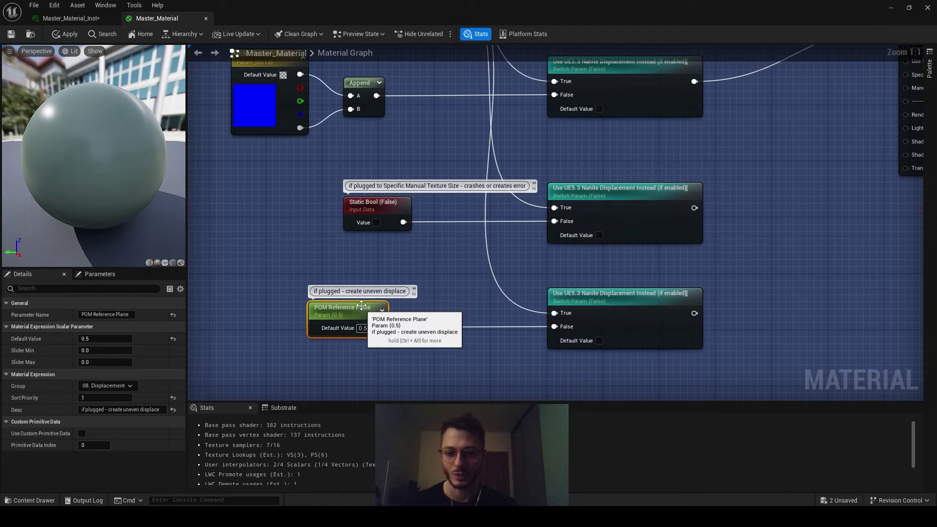
{"action": "key", "text": "F2"}
{"action": "left_click", "coordinate": [443, 271]}
{"action": "right_click_drag", "start_coordinate": [443, 270], "coordinate": [421, 296]}
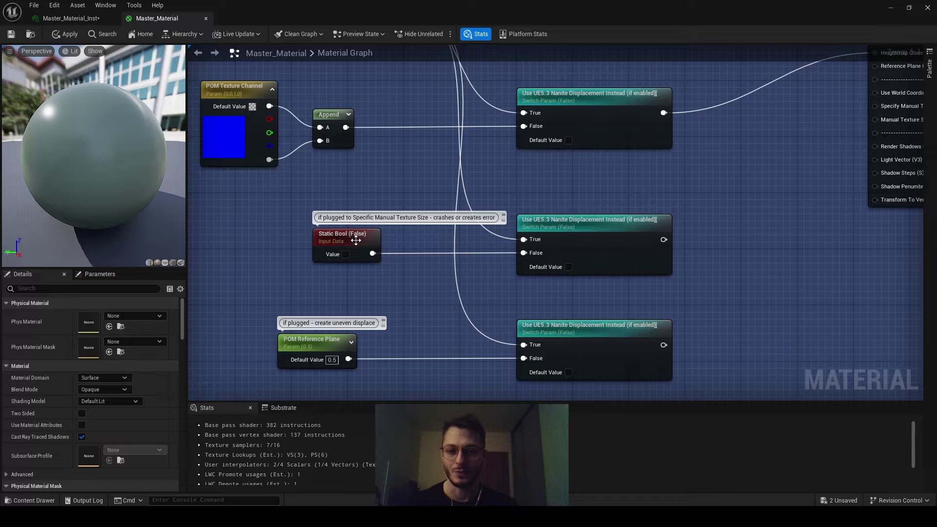
{"action": "left_click", "coordinate": [355, 240]}
{"action": "scroll", "coordinate": [437, 259], "scroll_direction": "down", "scroll_amount": 5}
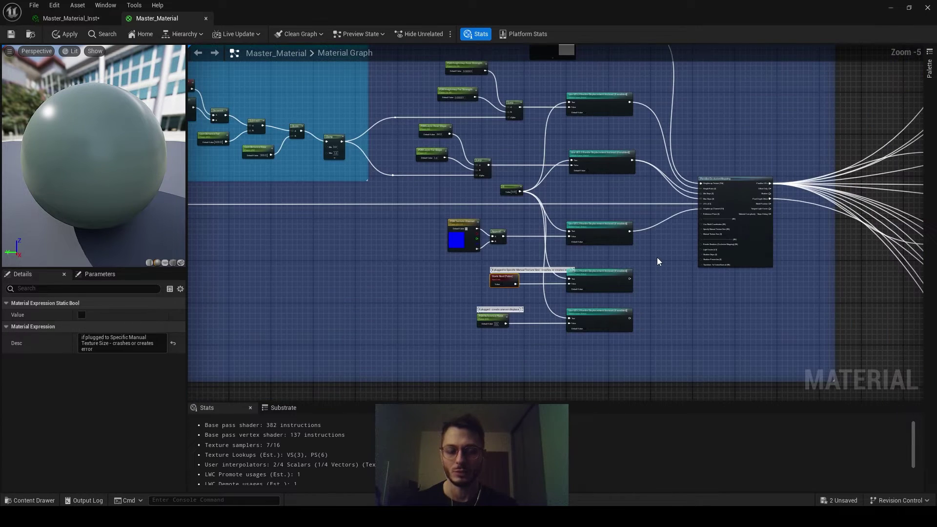
Step: Examine the ORDp Texture node and its switch in Master_Material and compare it with the instance's ORDp Texture parameter
{"action": "right_click_drag", "start_coordinate": [623, 99], "coordinate": [640, 247]}
{"action": "scroll", "coordinate": [578, 225], "scroll_direction": "up", "scroll_amount": 4}
{"action": "left_click", "coordinate": [509, 150]}
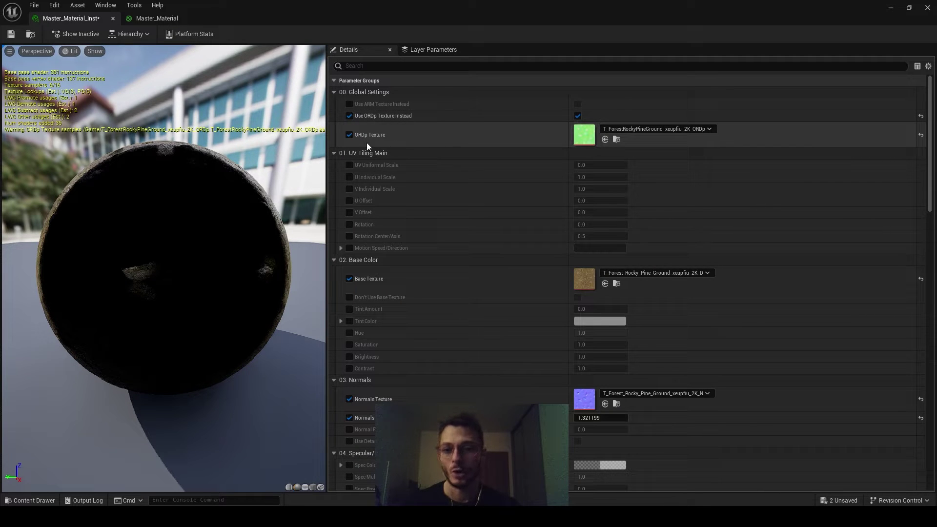
{"action": "left_click", "coordinate": [151, 20]}
{"action": "scroll", "coordinate": [485, 119], "scroll_direction": "up", "scroll_amount": 3}
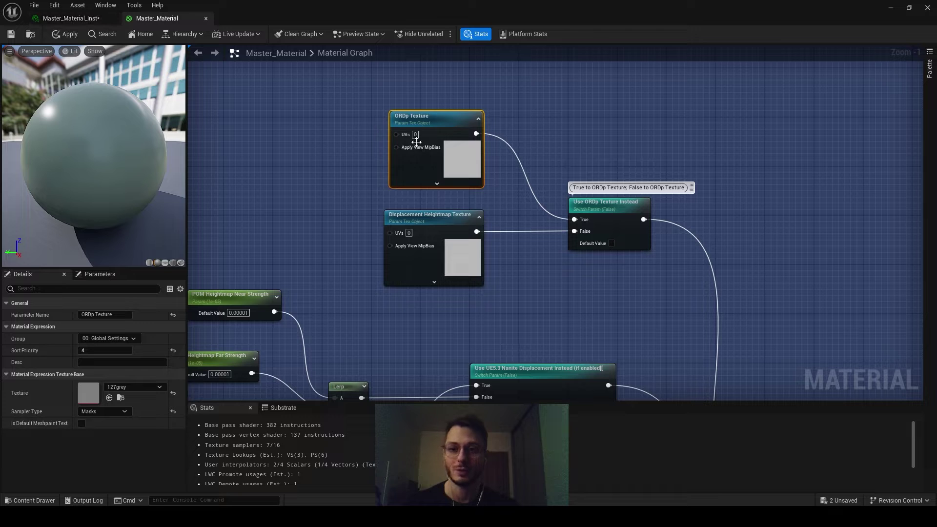
Step: Turn off Use ORDp Texture Instead in the instance and briefly override the Displacement Heightmap Texture under 08. Displacement
{"action": "left_click", "coordinate": [82, 19]}
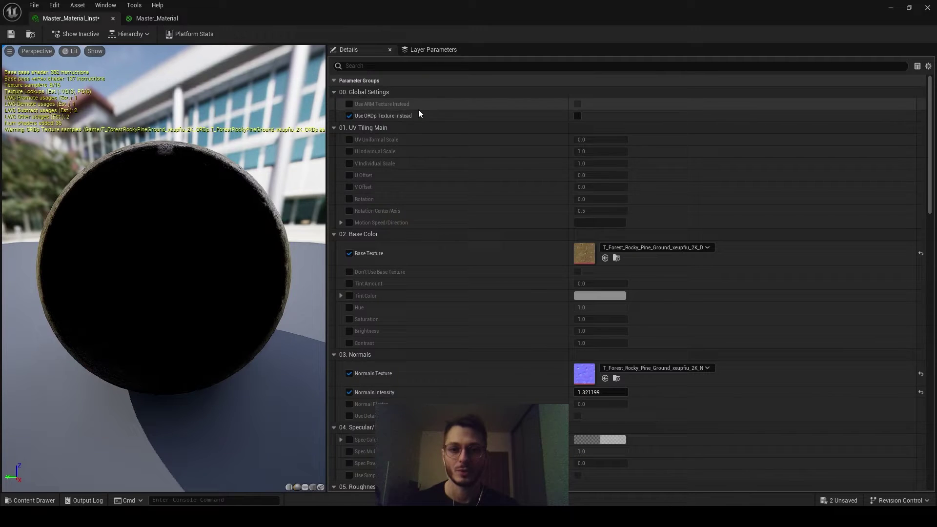
{"action": "left_click", "coordinate": [349, 117]}
{"action": "left_click", "coordinate": [349, 116]}
{"action": "right_click_drag", "start_coordinate": [510, 353], "coordinate": [540, 222]}
{"action": "right_click_drag", "start_coordinate": [518, 283], "coordinate": [509, 414]}
{"action": "right_click_drag", "start_coordinate": [504, 298], "coordinate": [504, 243]}
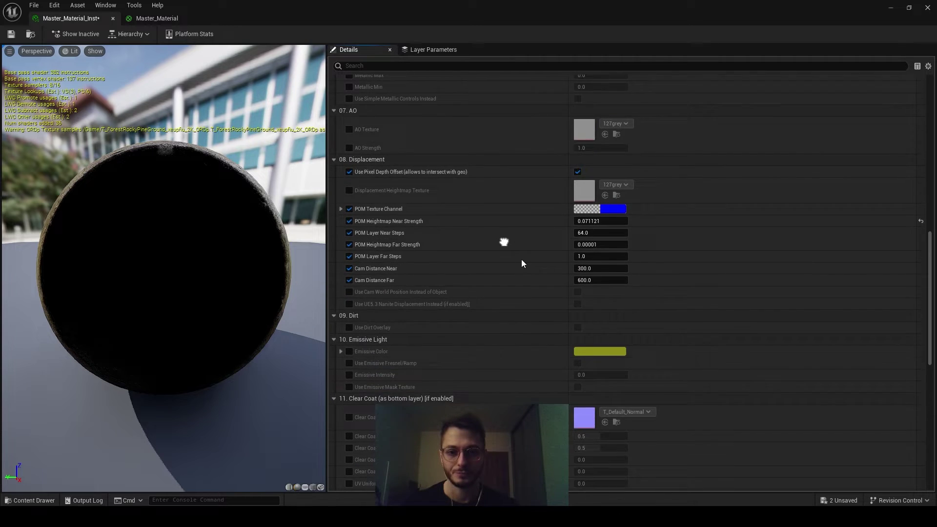
{"action": "left_click", "coordinate": [349, 163]}
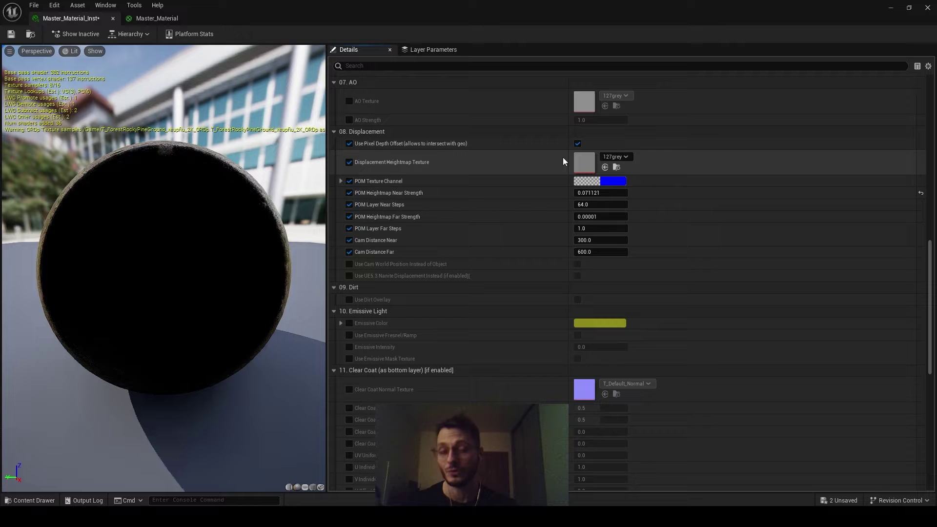
{"action": "left_click", "coordinate": [350, 163]}
Step: Turn Use ORDp Texture Instead back on and go back to the instance's 08. Displacement parameters
{"action": "scroll", "coordinate": [483, 320], "scroll_direction": "up", "scroll_amount": 15}
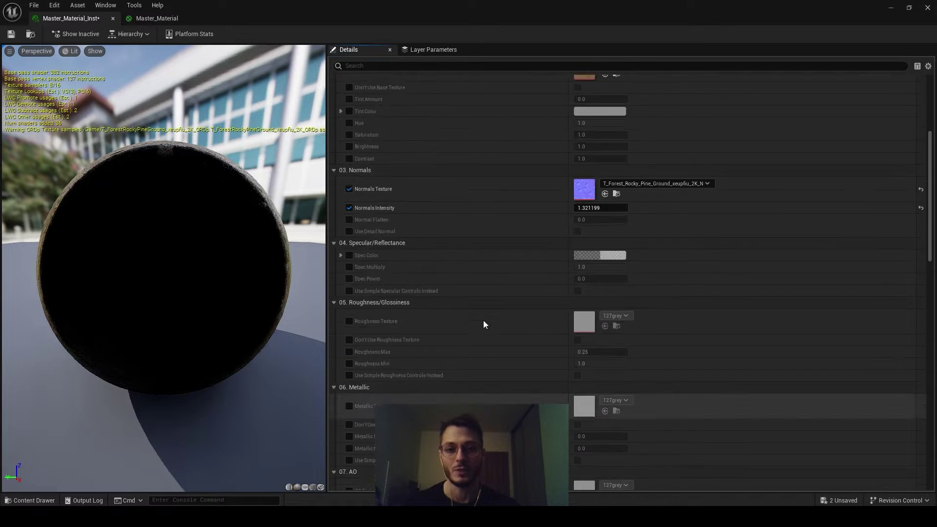
{"action": "left_click", "coordinate": [349, 115]}
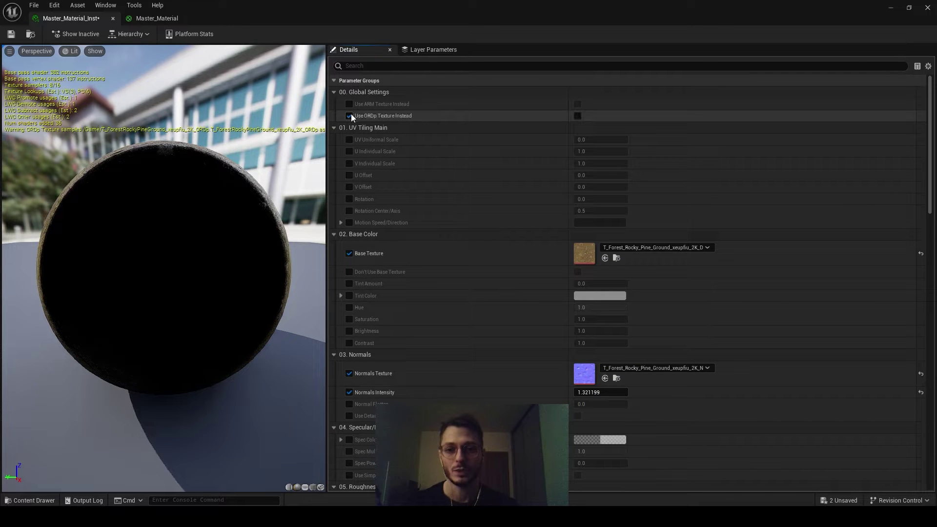
{"action": "left_click", "coordinate": [577, 116]}
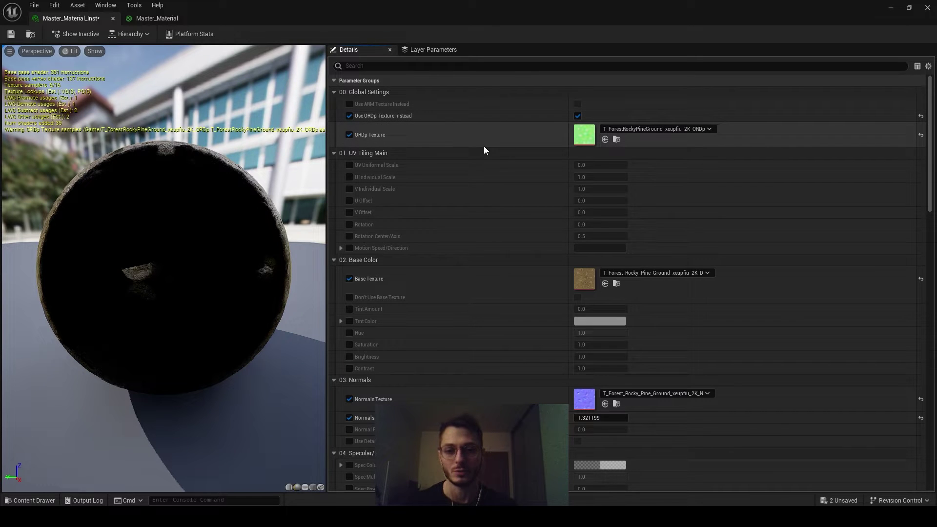
{"action": "scroll", "coordinate": [461, 196], "scroll_direction": "down", "scroll_amount": 15}
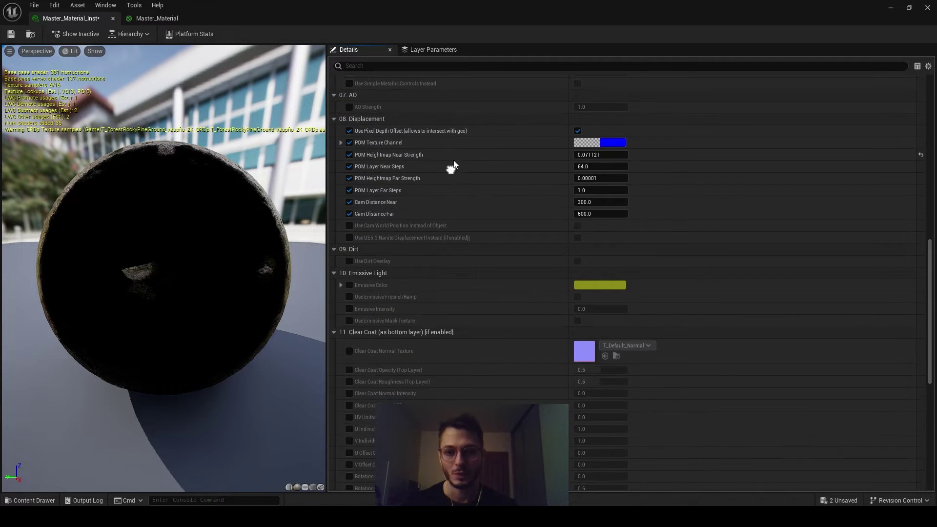
Step: Return to the Master_Material graph and inspect the POM Layer Far Steps node among the near and far parameters
{"action": "left_click", "coordinate": [131, 17]}
{"action": "scroll", "coordinate": [522, 270], "scroll_direction": "down", "scroll_amount": 8}
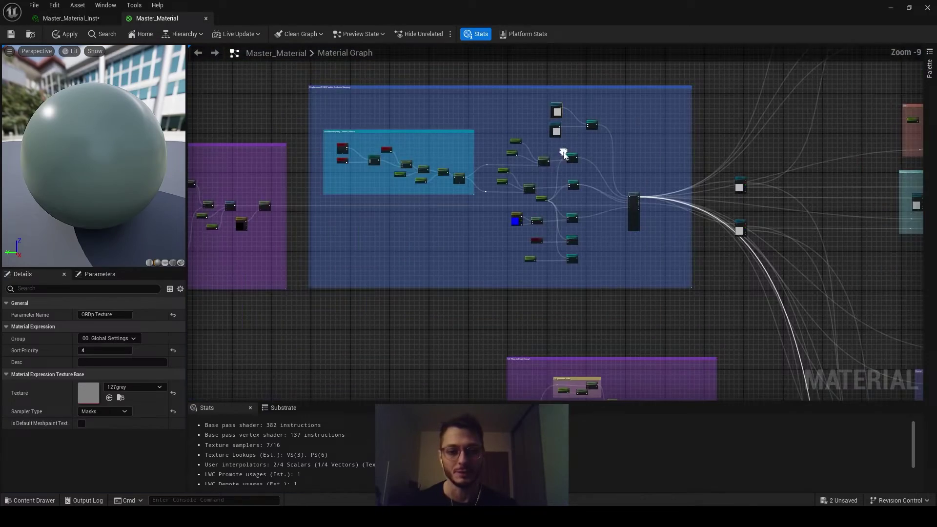
{"action": "scroll", "coordinate": [569, 212], "scroll_direction": "up", "scroll_amount": 8}
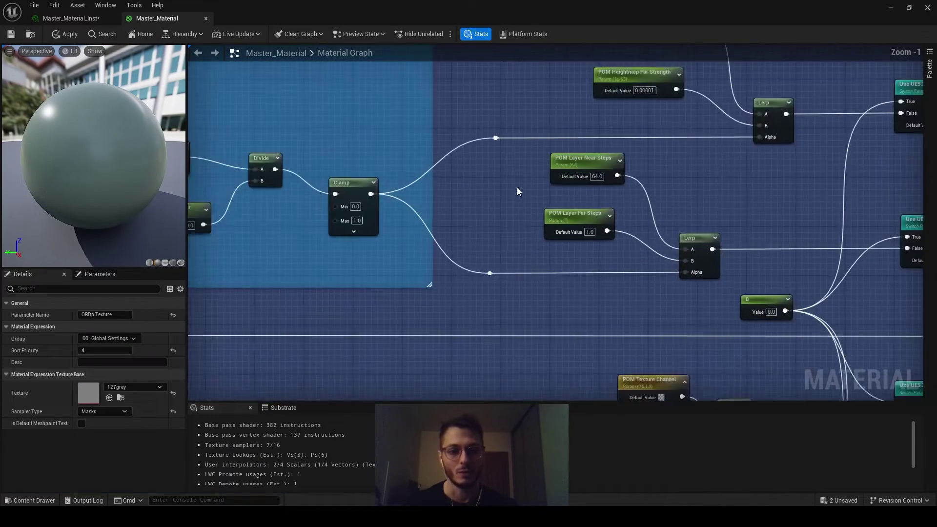
{"action": "left_click", "coordinate": [520, 187]}
{"action": "right_click_drag", "start_coordinate": [524, 188], "coordinate": [517, 220]}
{"action": "left_click", "coordinate": [506, 272]}
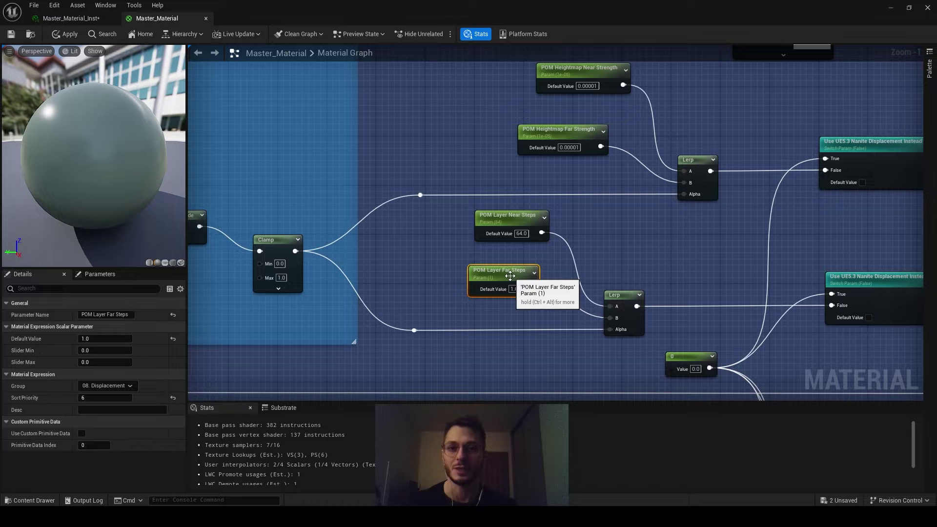
Step: Examine the camera distance group in Master_Material, selecting the Cam Distance Far and Cam Distance Near nodes
{"action": "scroll", "coordinate": [402, 212], "scroll_direction": "down", "scroll_amount": 2}
{"action": "right_click_drag", "start_coordinate": [402, 212], "coordinate": [664, 209]}
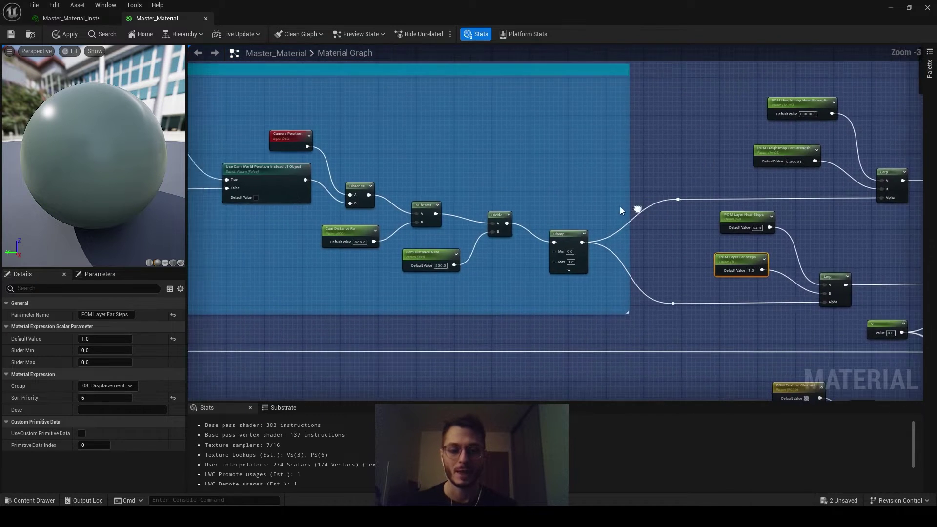
{"action": "right_click_drag", "start_coordinate": [253, 174], "coordinate": [346, 203]}
{"action": "right_click_drag", "start_coordinate": [429, 203], "coordinate": [497, 213]}
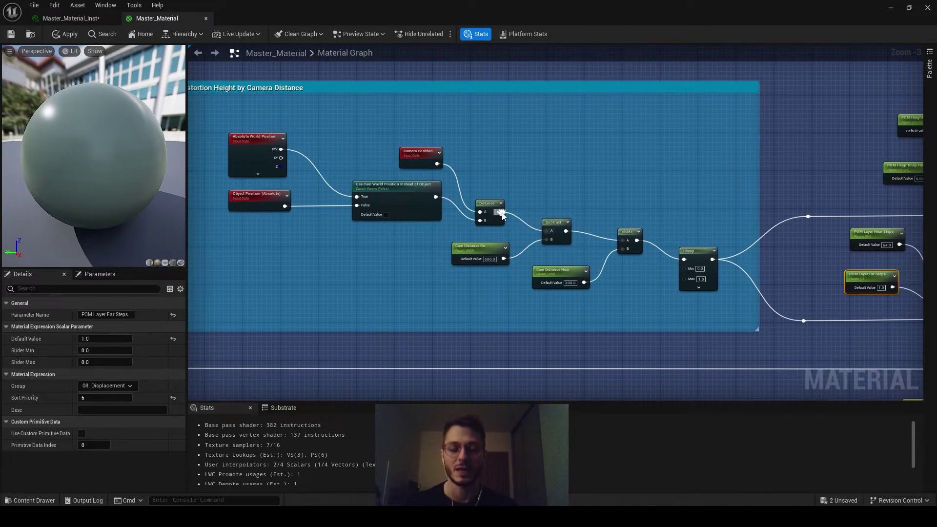
{"action": "scroll", "coordinate": [395, 210], "scroll_direction": "up", "scroll_amount": 3}
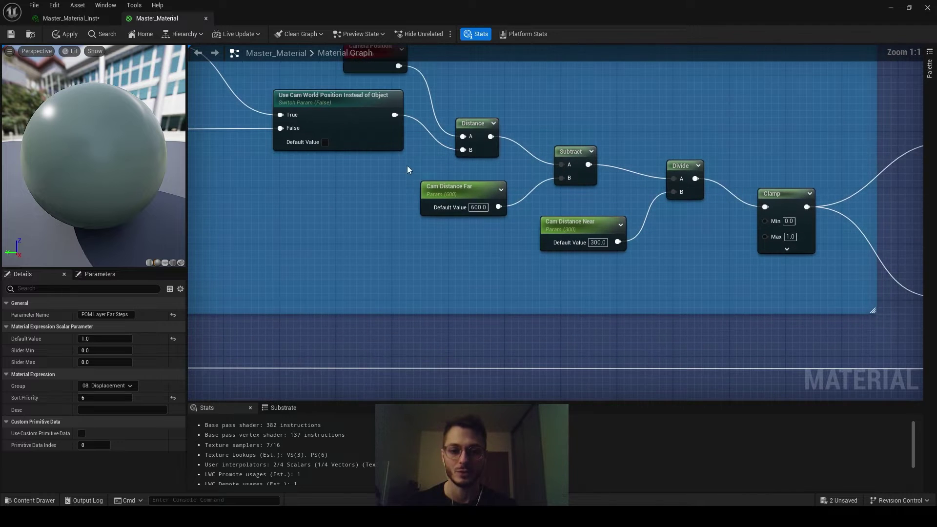
{"action": "left_click", "coordinate": [477, 194]}
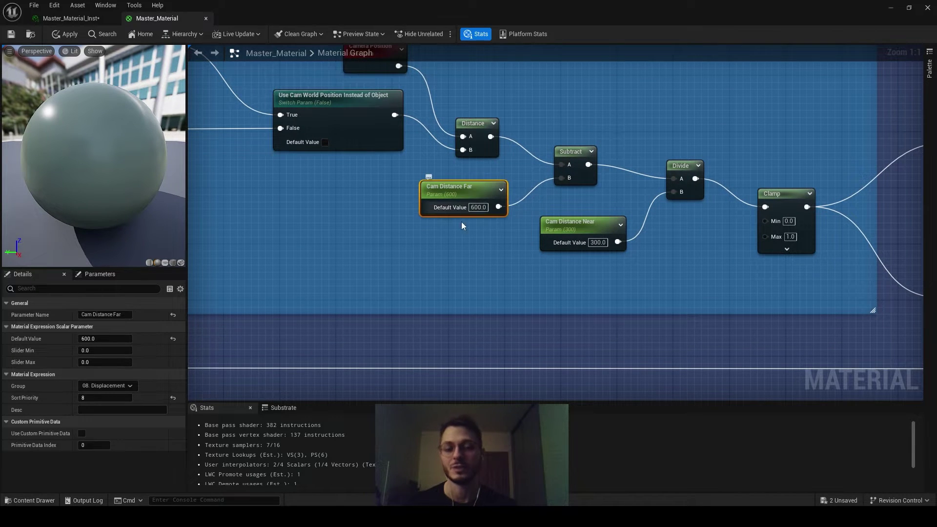
{"action": "right_click_drag", "start_coordinate": [461, 222], "coordinate": [414, 235]}
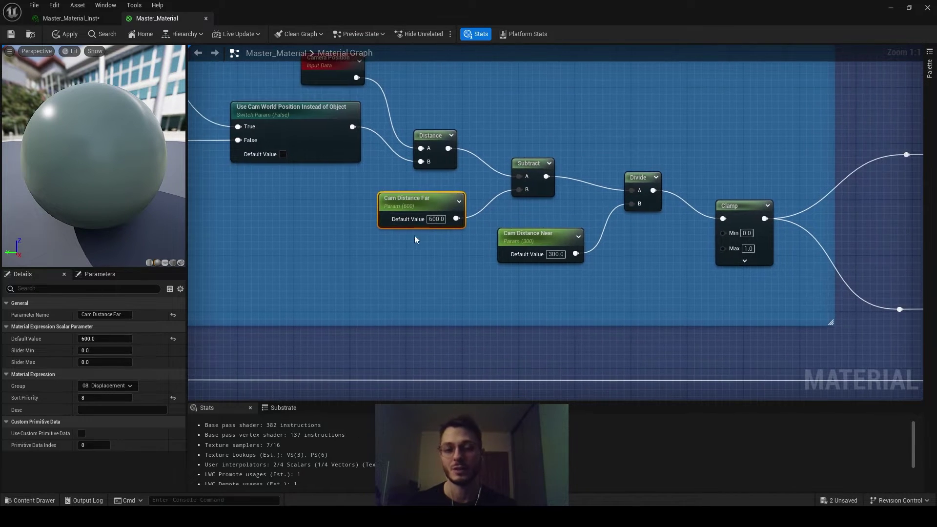
{"action": "left_click", "coordinate": [538, 240]}
{"action": "right_click_drag", "start_coordinate": [347, 200], "coordinate": [505, 238]}
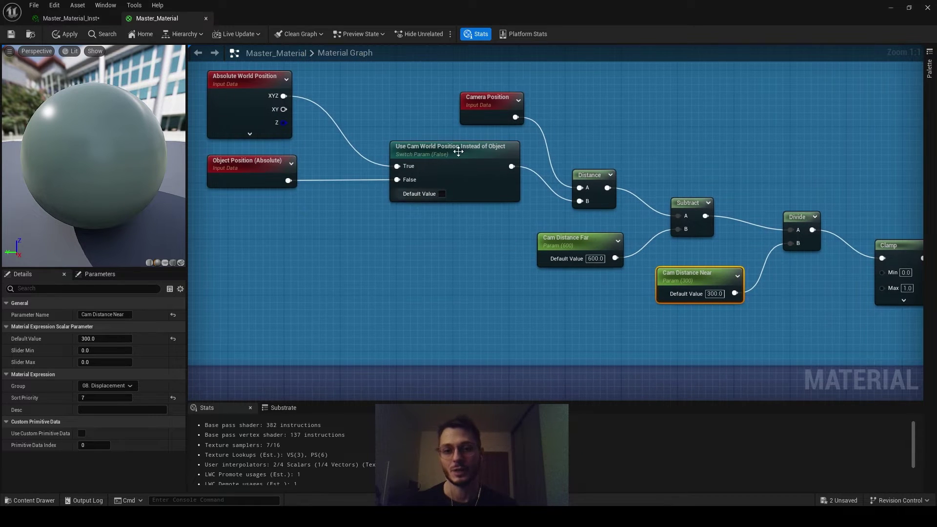
Step: Inspect the Use Cam World Position Instead of Object switch and its Absolute World Position and Object Position inputs
{"action": "left_click", "coordinate": [450, 154]}
{"action": "right_click_drag", "start_coordinate": [449, 155], "coordinate": [513, 195]}
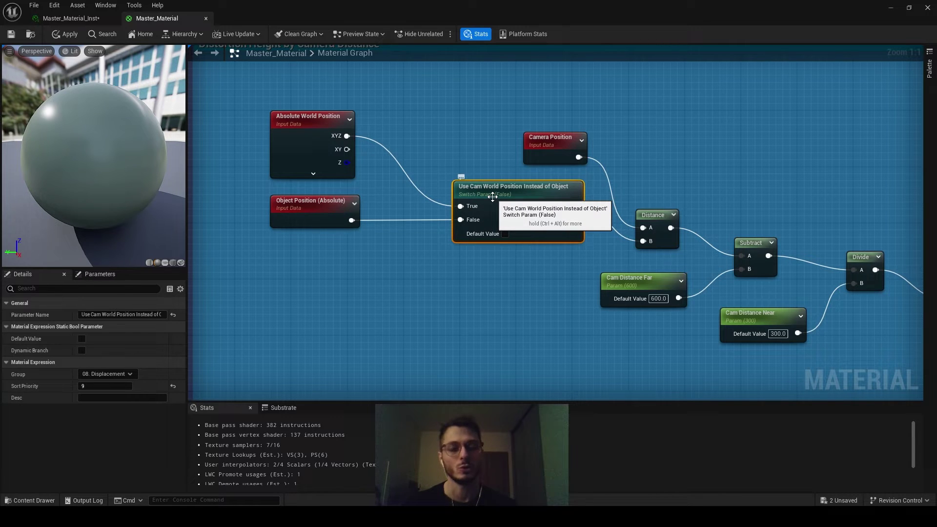
{"action": "left_click", "coordinate": [319, 127]}
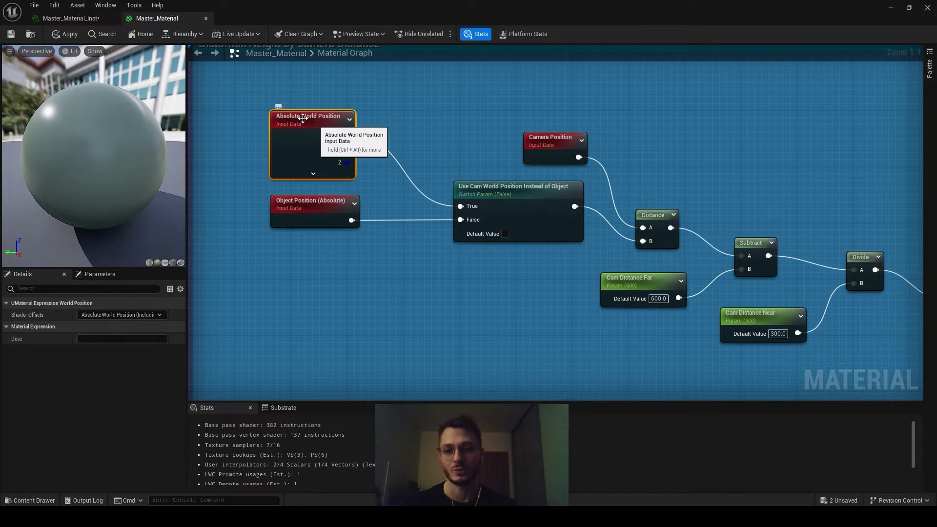
{"action": "left_click", "coordinate": [325, 218]}
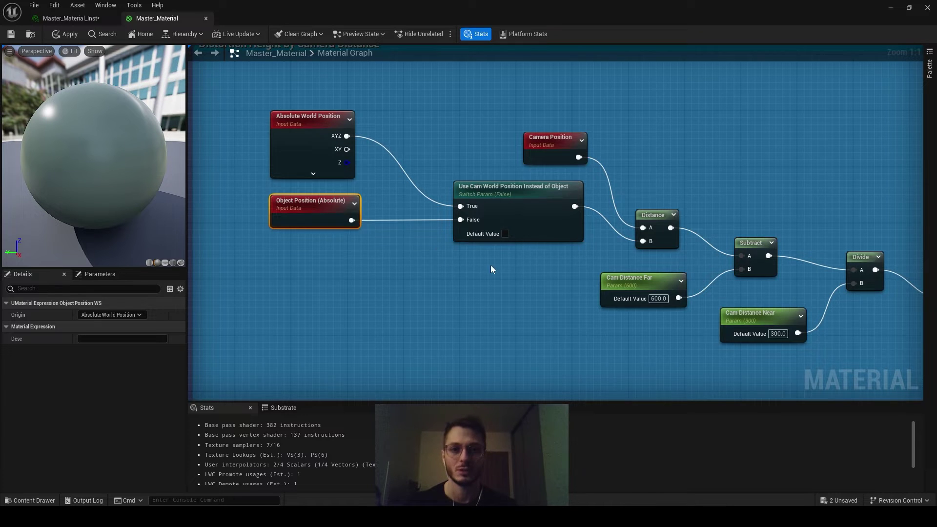
{"action": "scroll", "coordinate": [572, 268], "scroll_direction": "down", "scroll_amount": 3}
{"action": "right_click_drag", "start_coordinate": [572, 269], "coordinate": [355, 186]}
Step: Enable Use Cam World Position Instead of Object in the material instance and remove its override again
{"action": "left_click", "coordinate": [86, 20]}
{"action": "right_click_drag", "start_coordinate": [532, 331], "coordinate": [531, 306]}
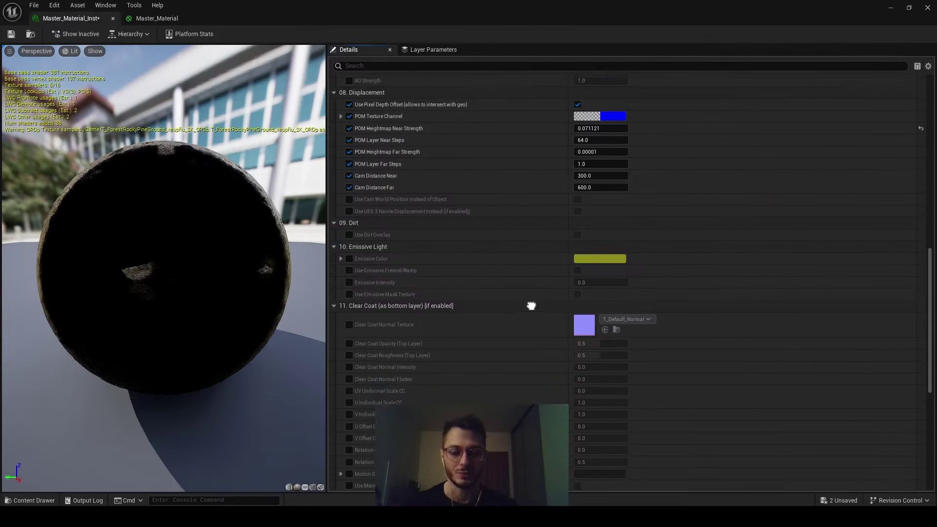
{"action": "scroll", "coordinate": [349, 222], "scroll_direction": "up", "scroll_amount": 1}
{"action": "left_click", "coordinate": [349, 223]}
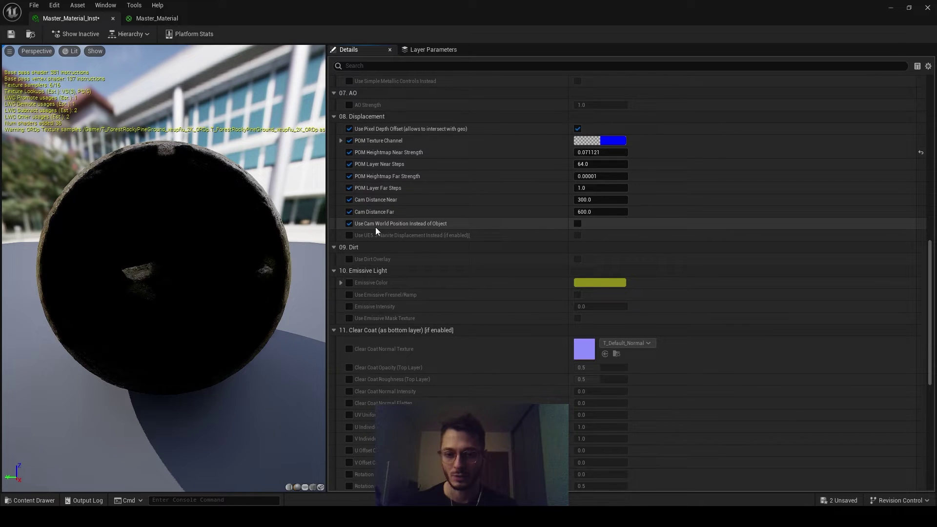
{"action": "left_click", "coordinate": [578, 224]}
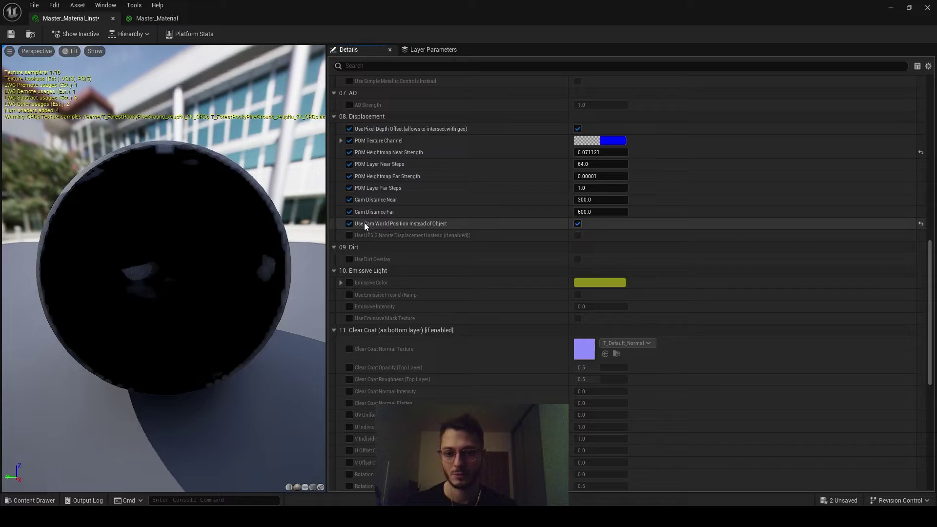
{"action": "left_click", "coordinate": [352, 223]}
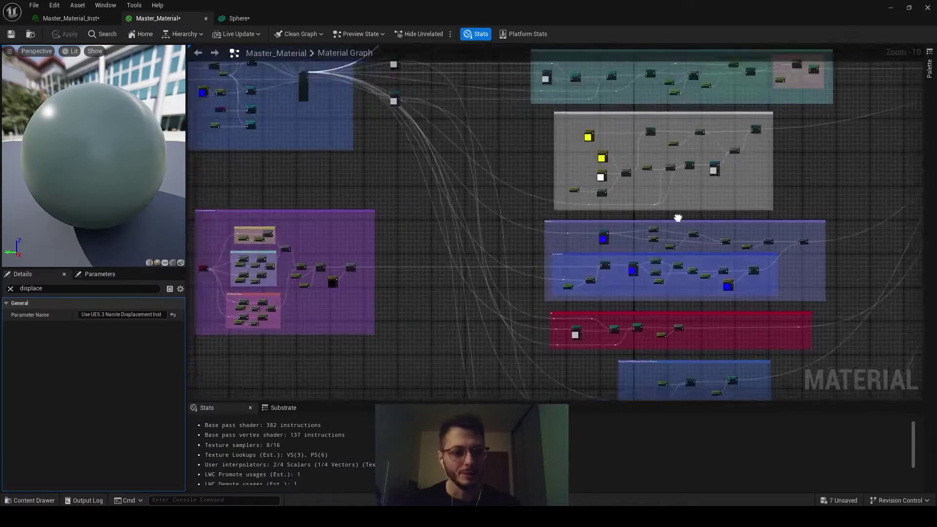
Step: Trace the ParallaxOcclusionMapping node's Pixel Depth Offset output to the Displacement POM group and inspect its Use Pixel Depth Offset switch
{"action": "right_click_drag", "start_coordinate": [678, 217], "coordinate": [562, 102]}
{"action": "right_click_drag", "start_coordinate": [566, 202], "coordinate": [594, 337]}
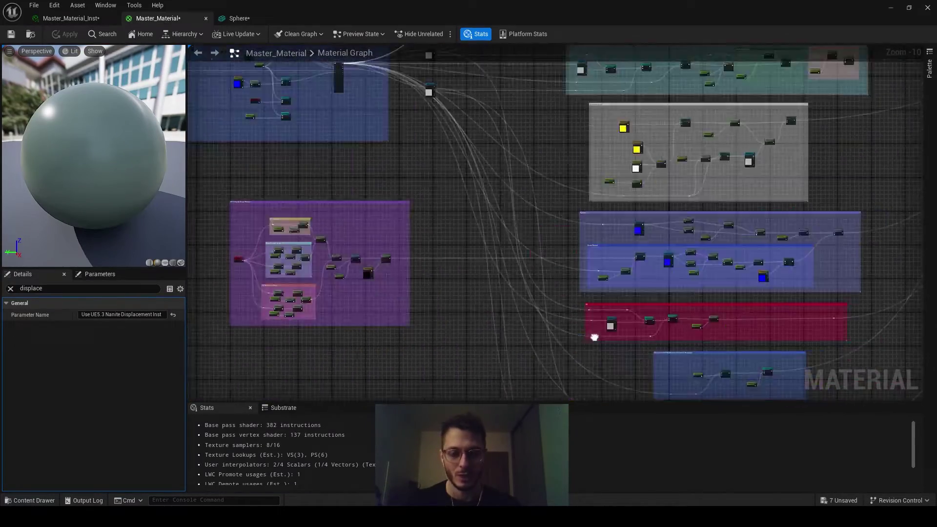
{"action": "scroll", "coordinate": [569, 250], "scroll_direction": "up", "scroll_amount": 11}
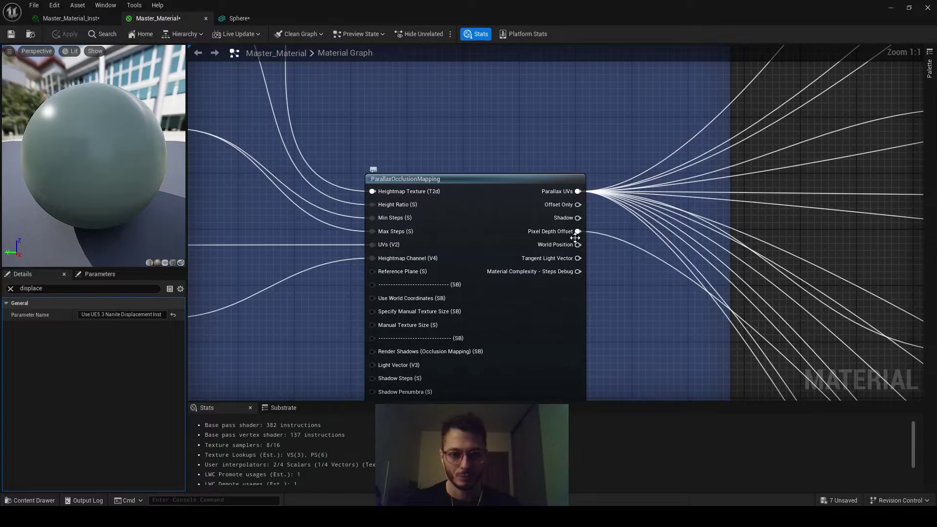
{"action": "scroll", "coordinate": [575, 237], "scroll_direction": "down", "scroll_amount": 7}
{"action": "right_click_drag", "start_coordinate": [644, 277], "coordinate": [263, 53]}
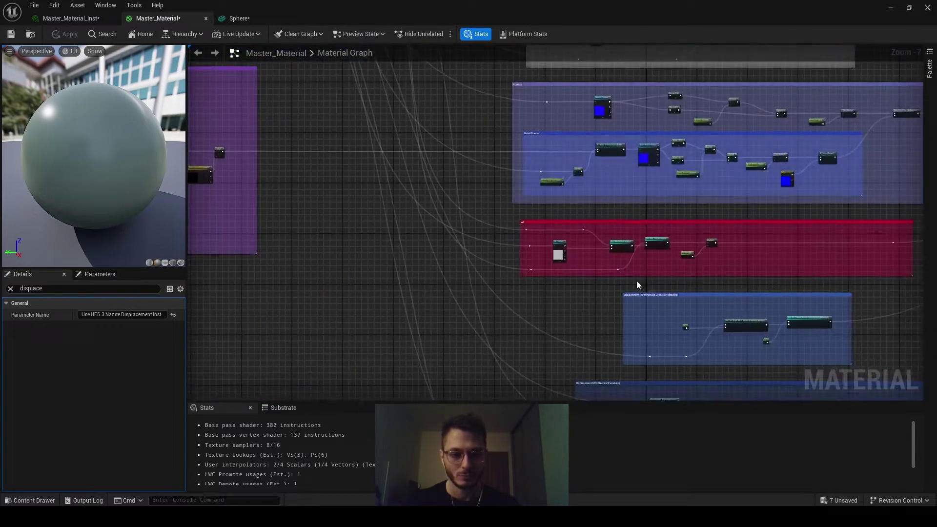
{"action": "right_click_drag", "start_coordinate": [704, 351], "coordinate": [515, 219]}
{"action": "scroll", "coordinate": [570, 197], "scroll_direction": "up", "scroll_amount": 3}
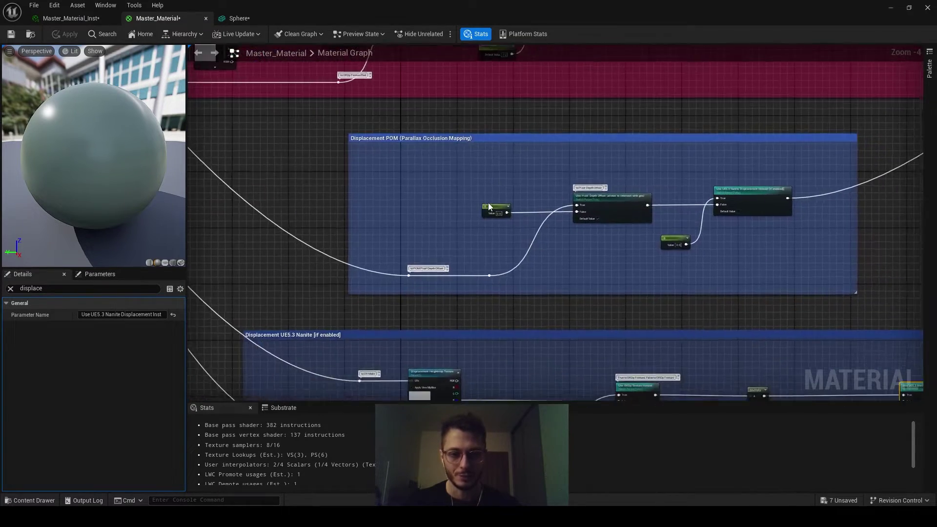
{"action": "scroll", "coordinate": [489, 207], "scroll_direction": "up", "scroll_amount": 2}
{"action": "left_click", "coordinate": [569, 220]}
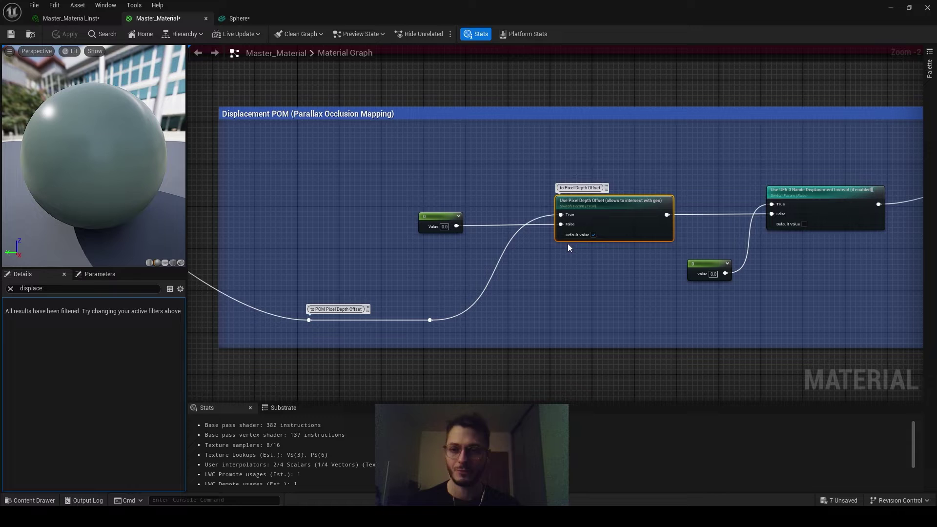
Step: Place the Master_Material_Inst window beside the level viewport and compare the ground with Use Pixel Depth Offset turned off and back on
{"action": "left_click", "coordinate": [71, 18]}
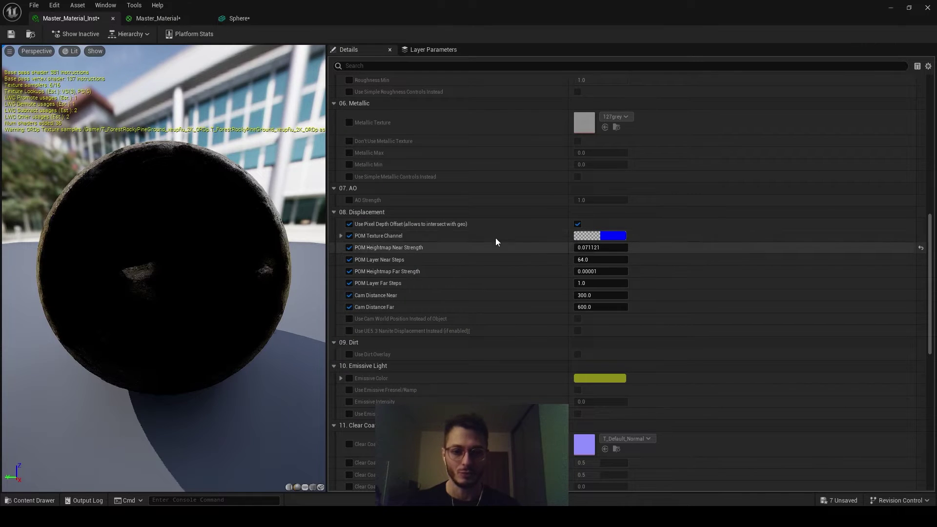
{"action": "left_click_drag", "start_coordinate": [450, 19], "coordinate": [797, 65]}
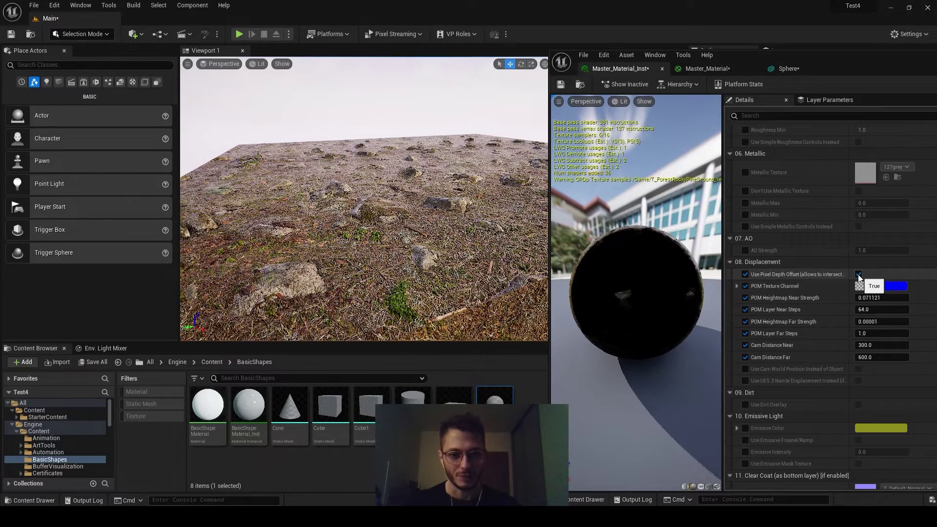
{"action": "right_click_drag", "start_coordinate": [467, 253], "coordinate": [398, 253]}
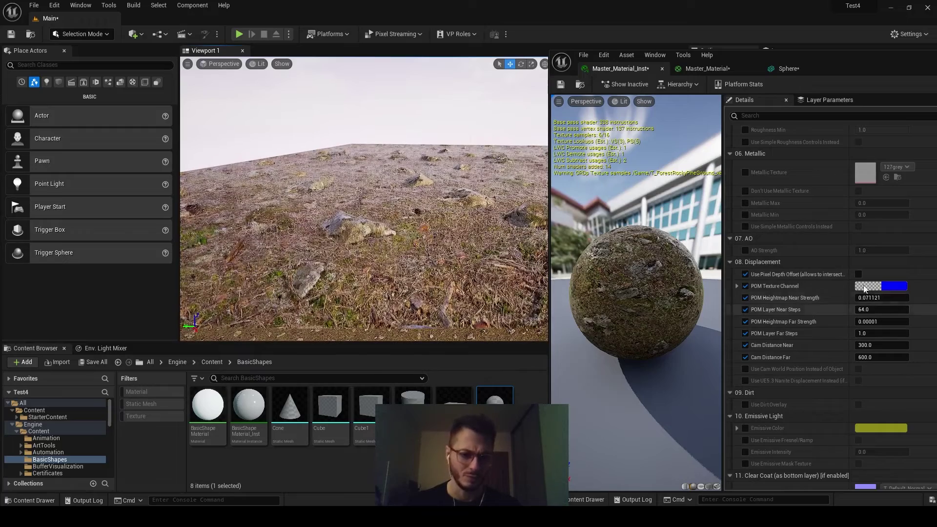
{"action": "left_click", "coordinate": [858, 274]}
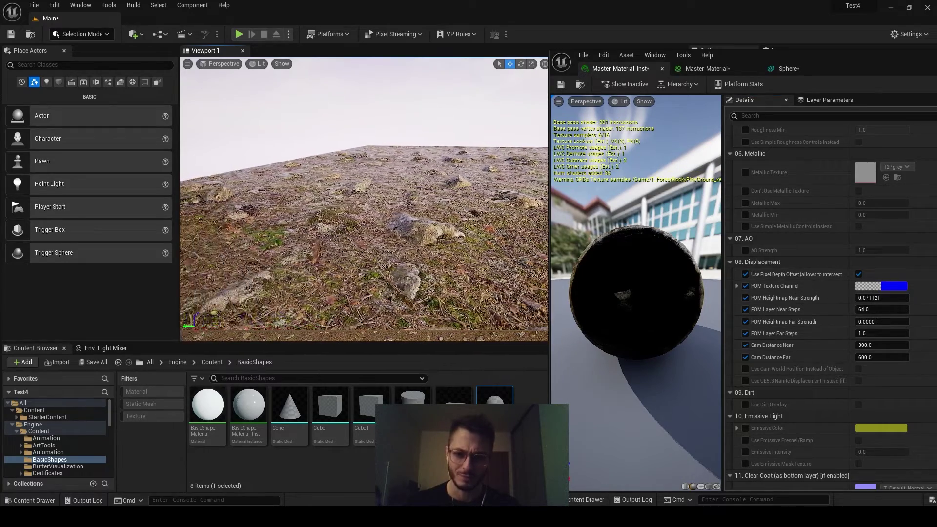
{"action": "right_click_drag", "start_coordinate": [327, 200], "coordinate": [326, 200]}
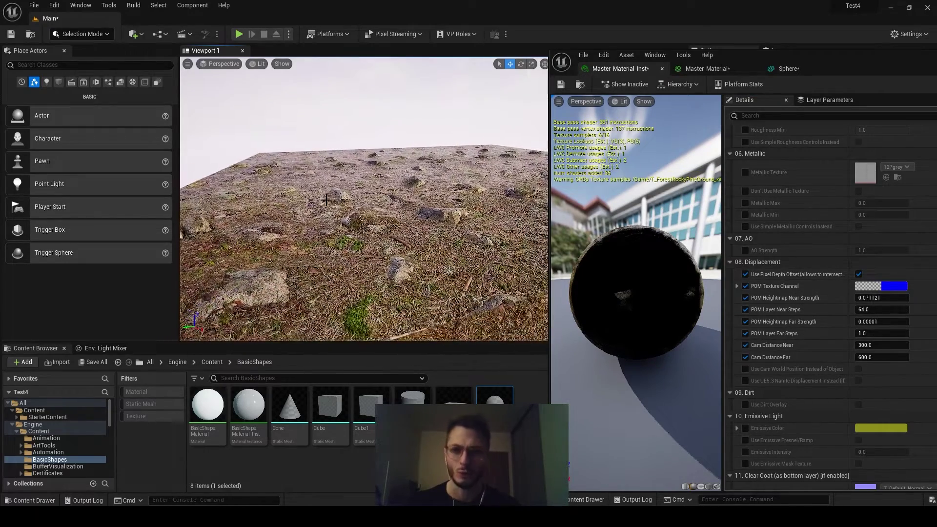
Step: Open the Master_Material graph full size and inspect the Displacement UE5.3 Nanite [if enabled] group with its heightmap texture and ORDp input
{"action": "left_click", "coordinate": [707, 69]}
{"action": "left_click_drag", "start_coordinate": [844, 59], "coordinate": [518, 37]}
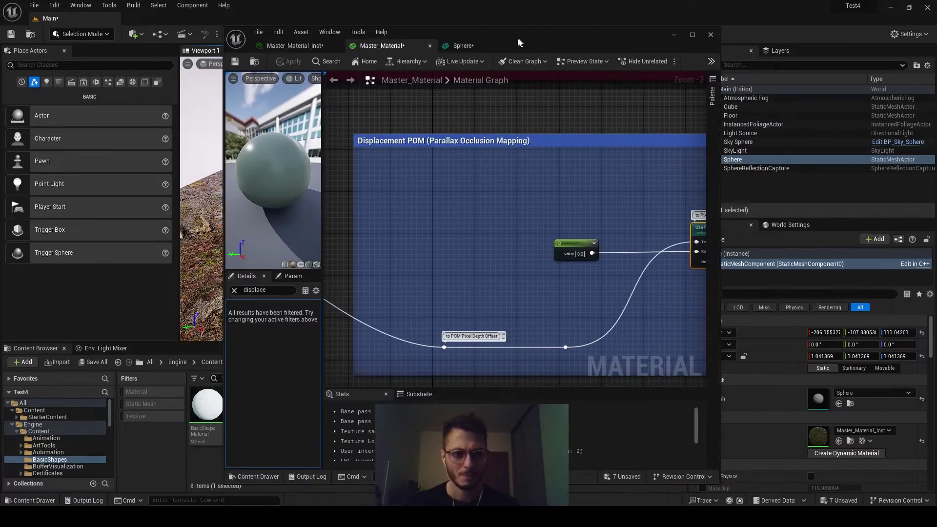
{"action": "left_click", "coordinate": [687, 36]}
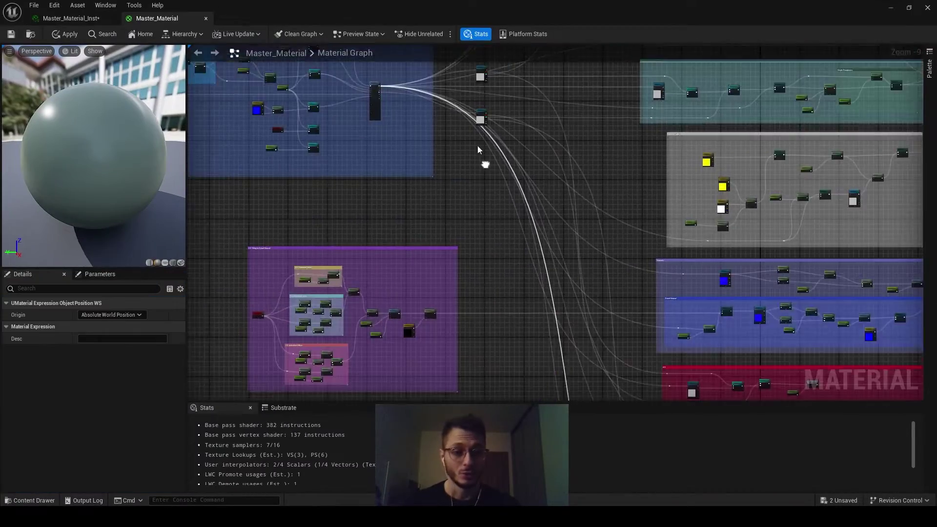
{"action": "scroll", "coordinate": [587, 212], "scroll_direction": "up", "scroll_amount": 5}
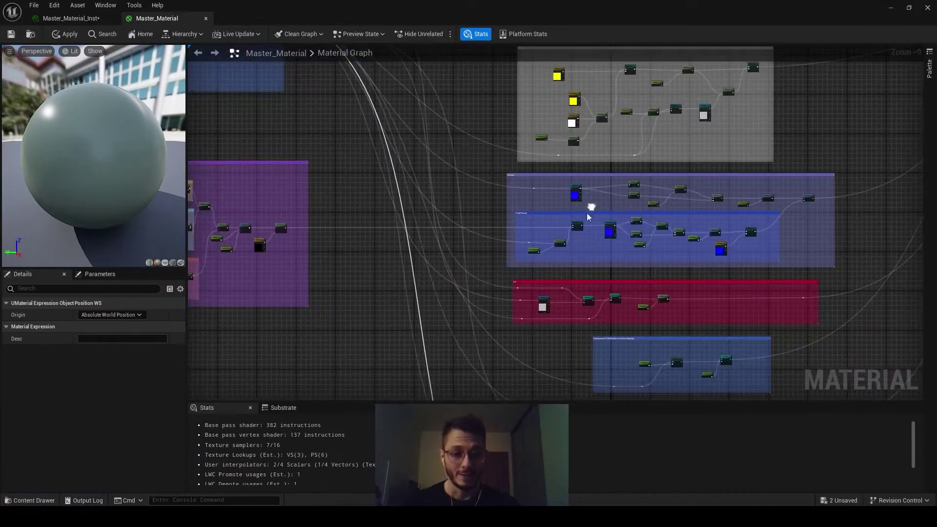
{"action": "right_click_drag", "start_coordinate": [586, 212], "coordinate": [462, 107]}
{"action": "scroll", "coordinate": [471, 211], "scroll_direction": "up", "scroll_amount": 1}
{"action": "scroll", "coordinate": [309, 206], "scroll_direction": "up", "scroll_amount": 1}
{"action": "right_click_drag", "start_coordinate": [309, 207], "coordinate": [355, 179]}
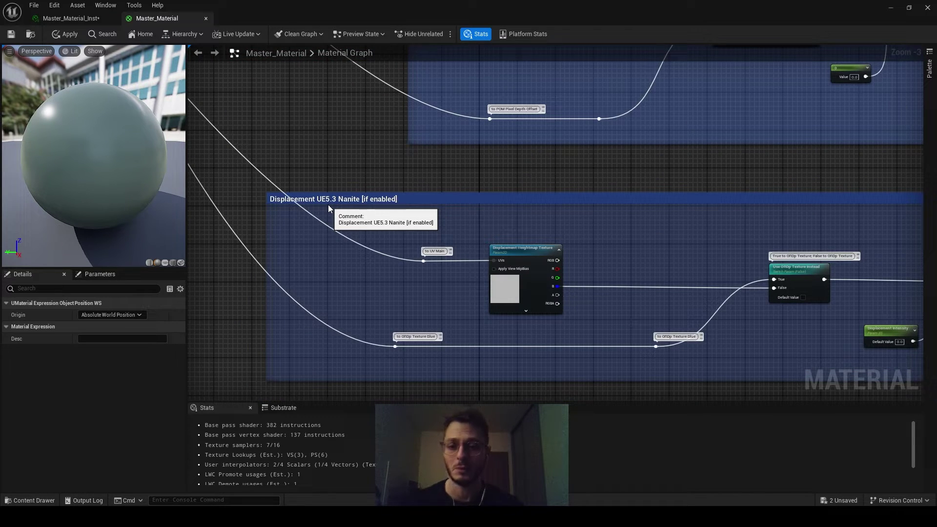
{"action": "scroll", "coordinate": [322, 181], "scroll_direction": "down", "scroll_amount": 1}
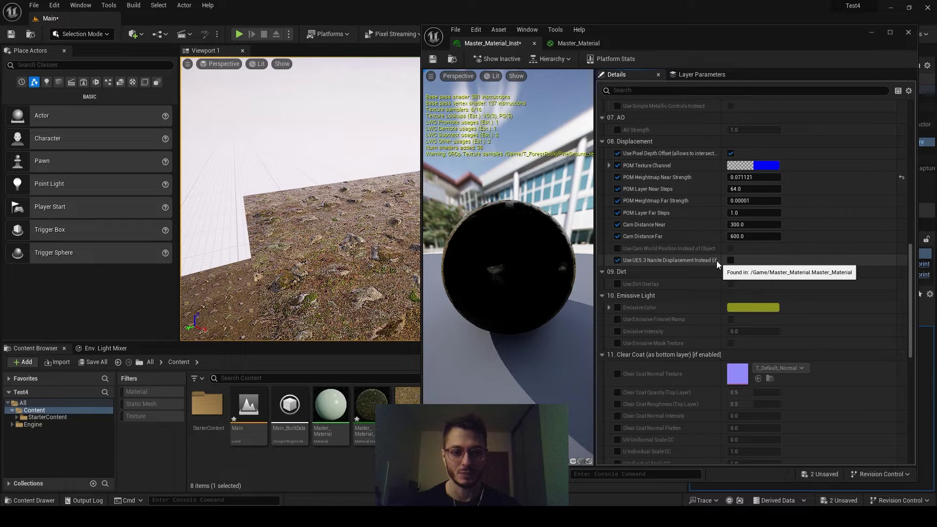
Step: Enable Use UE5.3 Nanite Displacement Instead in Master_Material_Inst, view the ground in the level, and minimize the instance window
{"action": "left_click", "coordinate": [731, 260]}
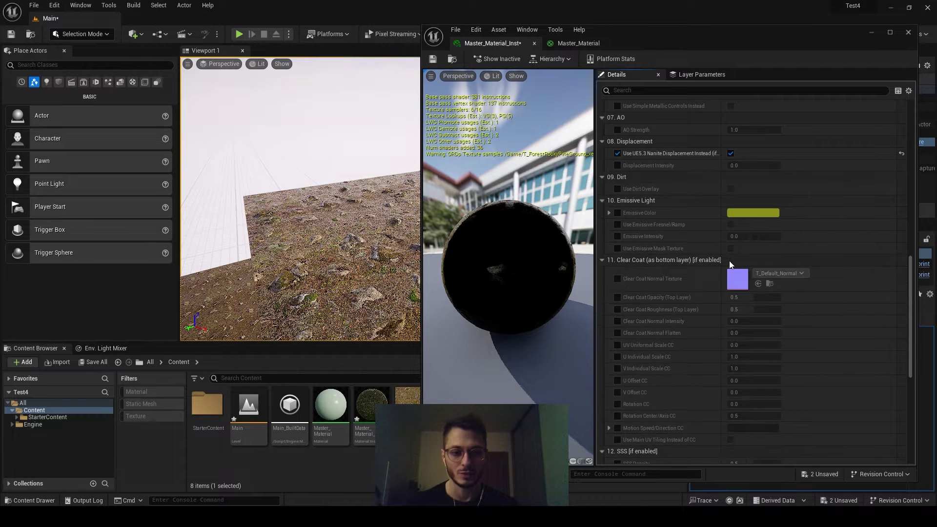
{"action": "mouse_move", "coordinate": [300, 199]}
{"action": "right_mouse_down"}
{"action": "mouse_move", "coordinate": [301, 230]}
{"action": "mouse_move", "coordinate": [297, 205]}
{"action": "right_mouse_up"}
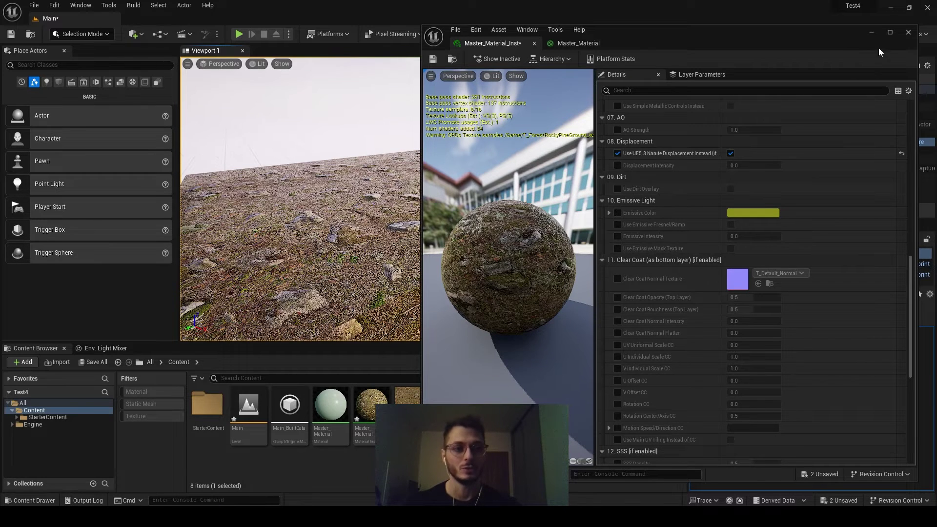
{"action": "left_click", "coordinate": [872, 34]}
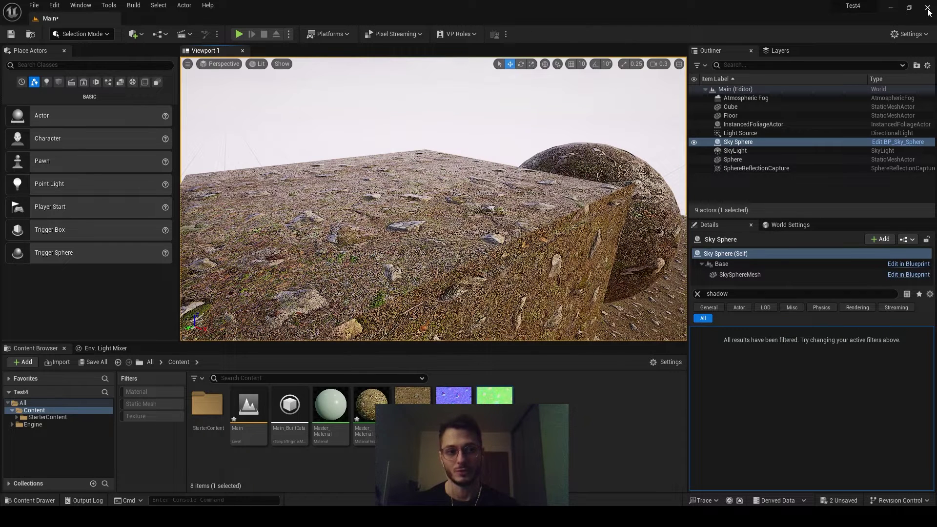
Step: Leave the editor open in the background and open DefaultEngine from the Test4 project's Config folder in Notepad
{"action": "left_click", "coordinate": [927, 8]}
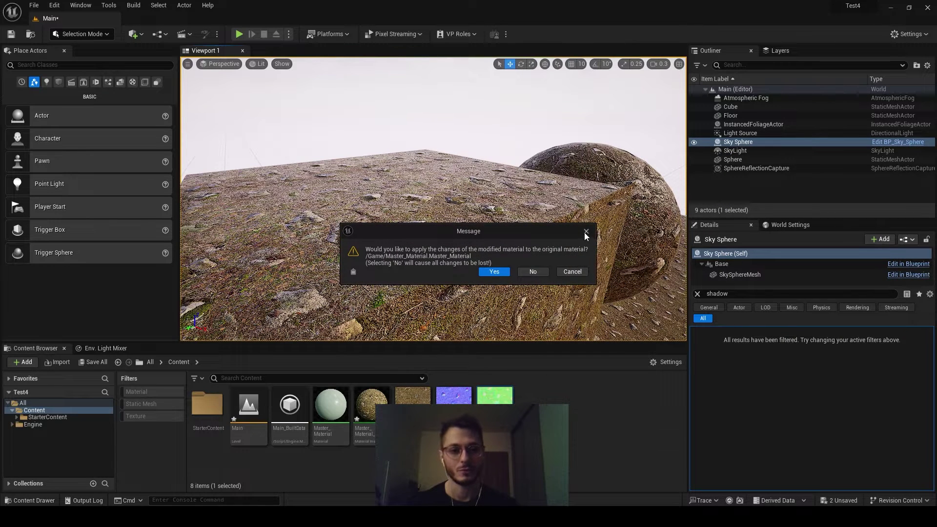
{"action": "left_click", "coordinate": [586, 232]}
{"action": "left_click", "coordinate": [890, 8]}
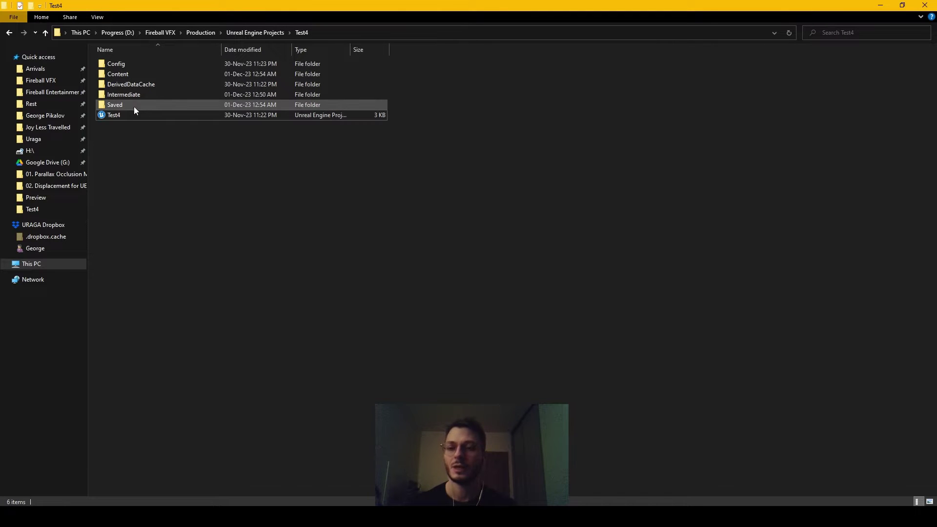
{"action": "double_click", "coordinate": [130, 64]}
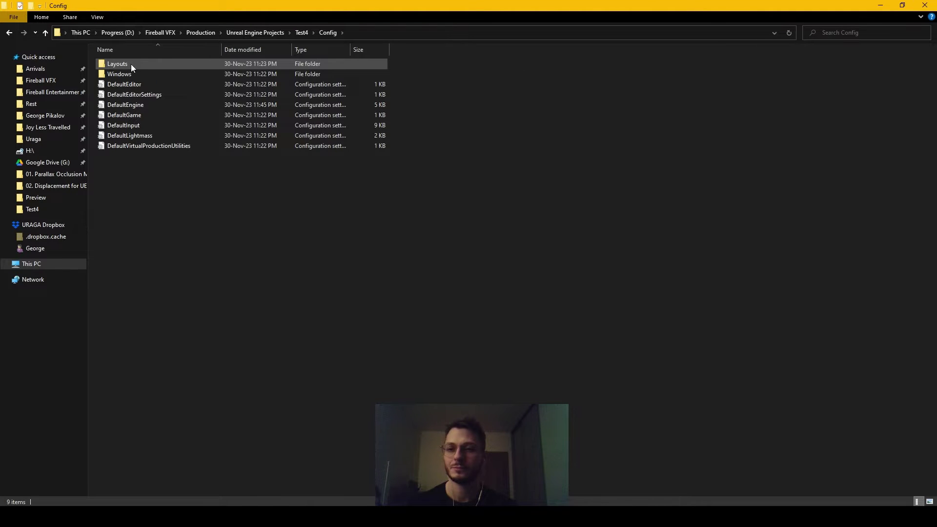
{"action": "left_click", "coordinate": [125, 106]}
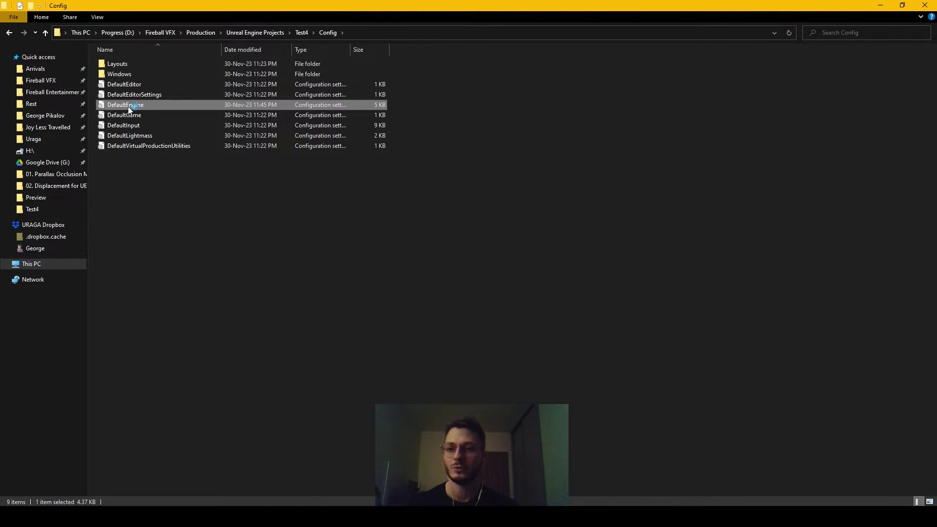
{"action": "double_click", "coordinate": [128, 105]}
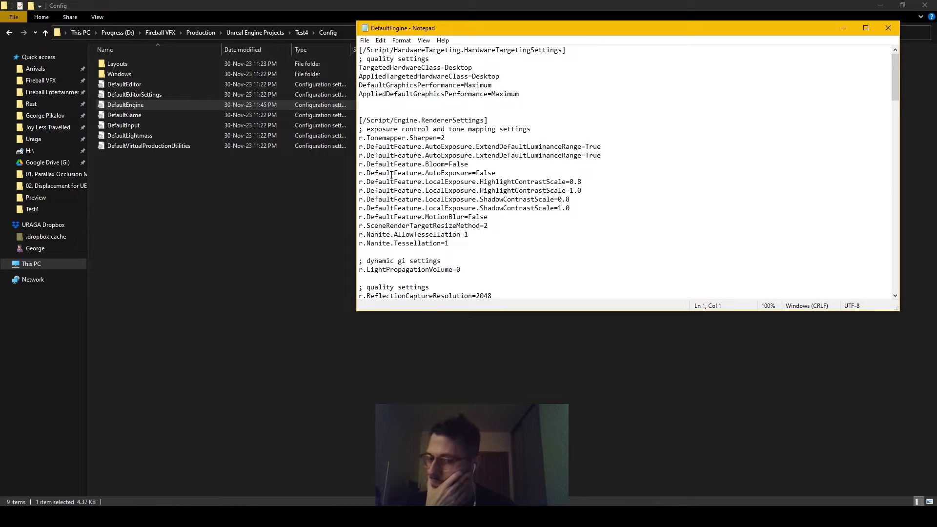
Step: Examine the Engine.RendererSettings section of DefaultEngine, highlighting the r.Nanite.AllowTessellation=1 and r.Nanite.Tessellation=1 lines
{"action": "left_click_drag", "start_coordinate": [374, 120], "coordinate": [469, 122]}
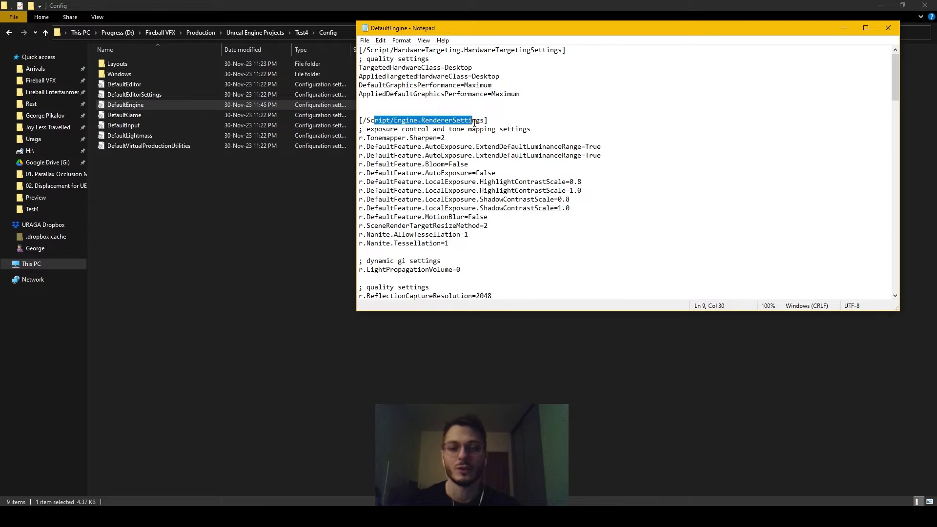
{"action": "left_click_drag", "start_coordinate": [462, 246], "coordinate": [414, 235]}
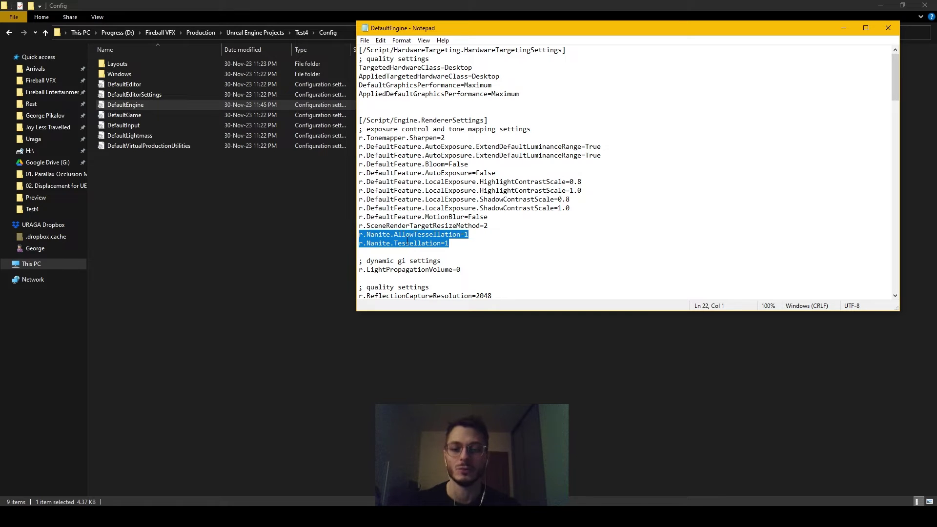
{"action": "left_click", "coordinate": [376, 236]}
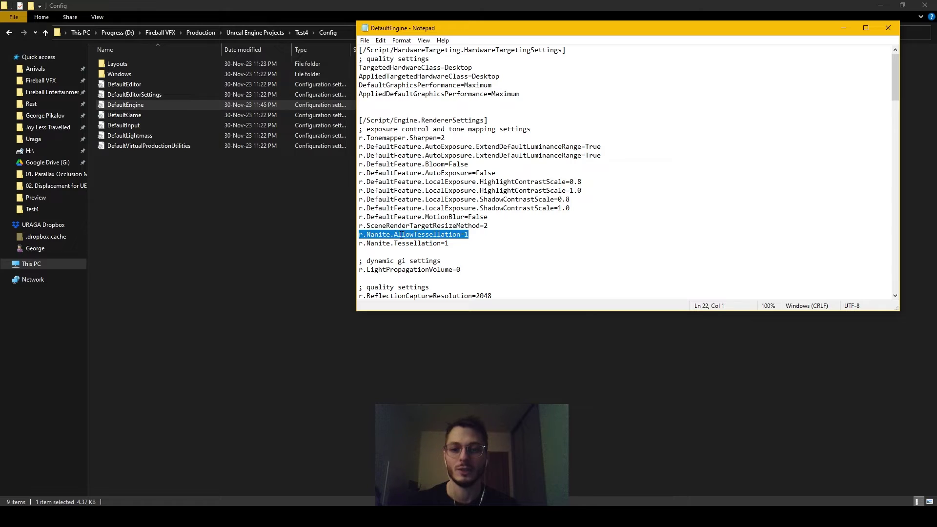
{"action": "left_click_drag", "start_coordinate": [457, 244], "coordinate": [349, 248]}
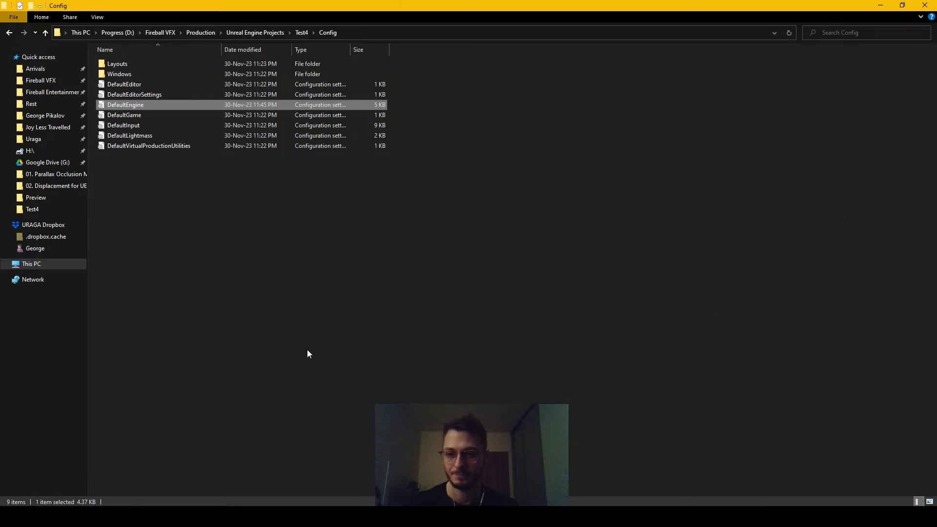
Step: Return to Unreal Editor, reopen Master_Material and locate the Displacement input on the main material node
{"action": "key", "text": "alt+Tab"}
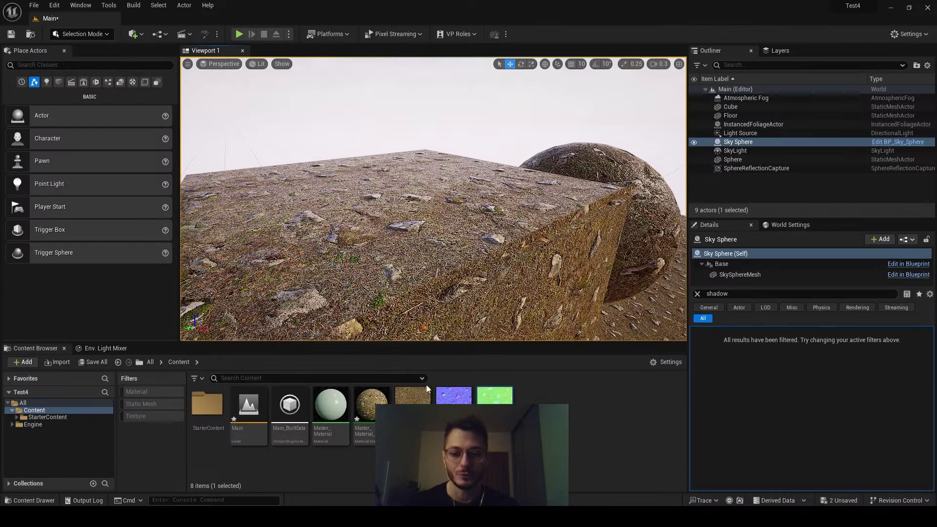
{"action": "double_click", "coordinate": [347, 413]}
{"action": "scroll", "coordinate": [728, 197], "scroll_direction": "down", "scroll_amount": 5}
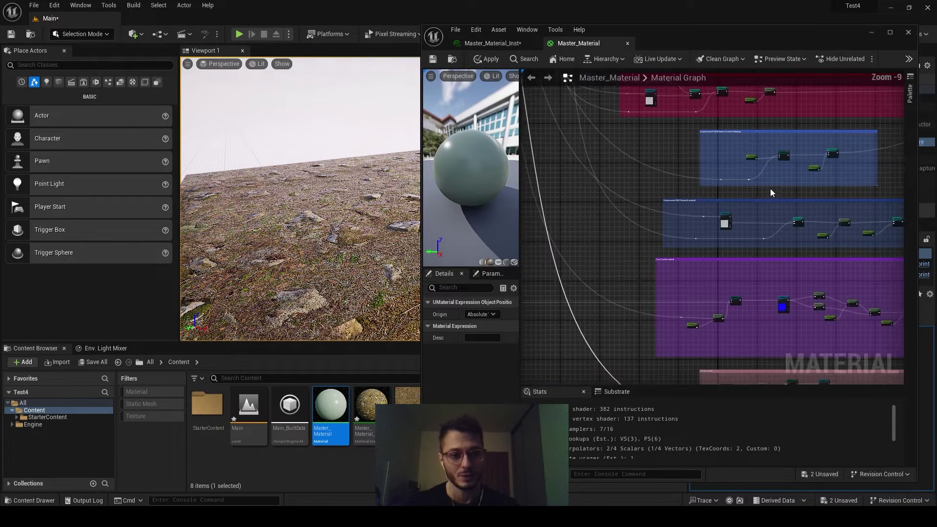
{"action": "right_click_drag", "start_coordinate": [770, 188], "coordinate": [594, 209]}
{"action": "right_click_drag", "start_coordinate": [719, 186], "coordinate": [525, 371]}
{"action": "scroll", "coordinate": [727, 220], "scroll_direction": "up", "scroll_amount": 10}
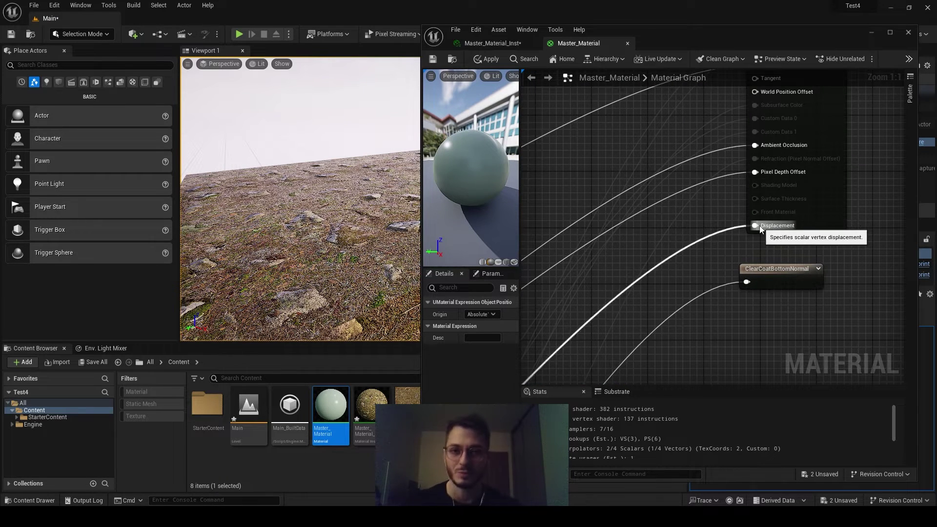
Step: Trace the main node's Displacement connection back to the output switch of the UE5.3 Nanite displacement group
{"action": "scroll", "coordinate": [758, 223], "scroll_direction": "down", "scroll_amount": 9}
{"action": "right_click_drag", "start_coordinate": [679, 269], "coordinate": [811, 186]}
{"action": "right_click_drag", "start_coordinate": [687, 314], "coordinate": [812, 121]}
{"action": "right_click_drag", "start_coordinate": [657, 303], "coordinate": [716, 250]}
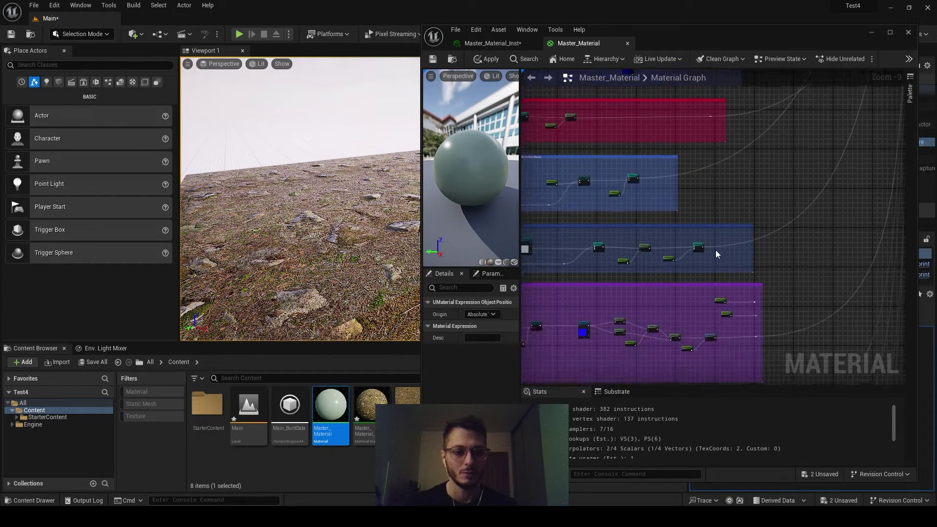
{"action": "scroll", "coordinate": [717, 249], "scroll_direction": "up", "scroll_amount": 3}
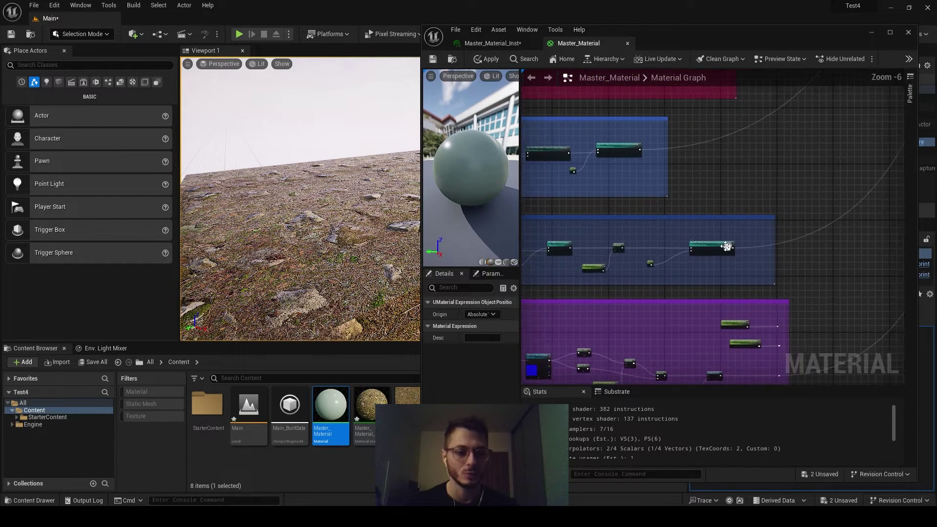
{"action": "right_click_drag", "start_coordinate": [724, 249], "coordinate": [888, 247]}
Step: Override Displacement Intensity in Master_Material_Inst and raise it to about 1.16, inspecting the displaced cube surfaces in the level
{"action": "left_click", "coordinate": [492, 43]}
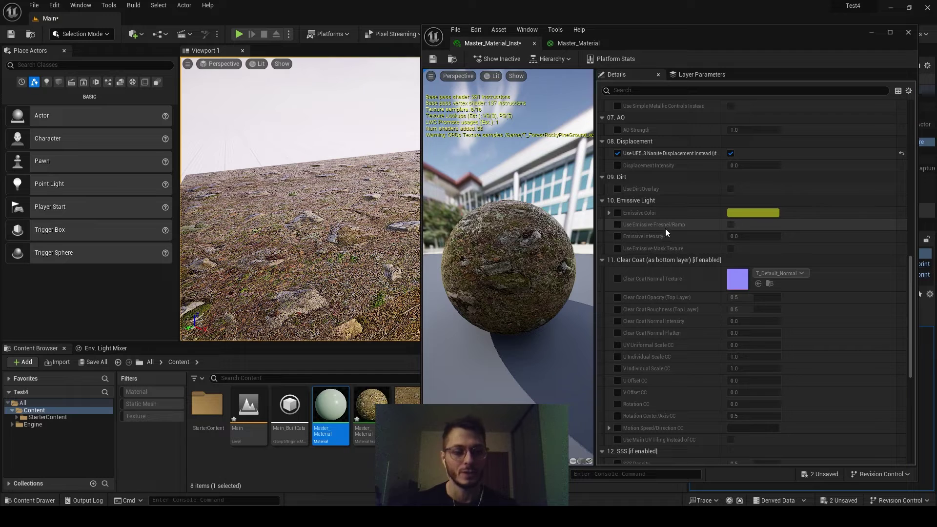
{"action": "left_click", "coordinate": [618, 165]}
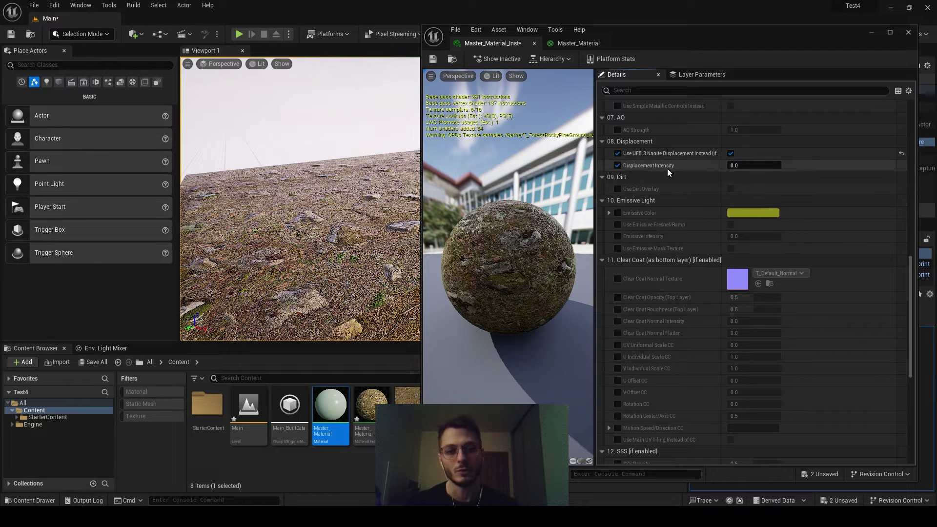
{"action": "left_click_drag", "start_coordinate": [754, 165], "coordinate": [805, 165]}
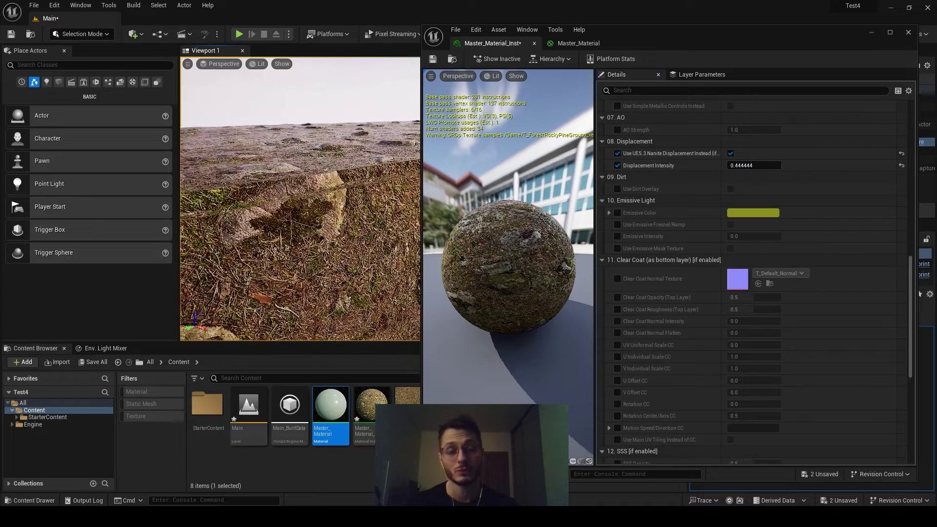
{"action": "right_click_drag", "start_coordinate": [300, 199], "coordinate": [346, 171]}
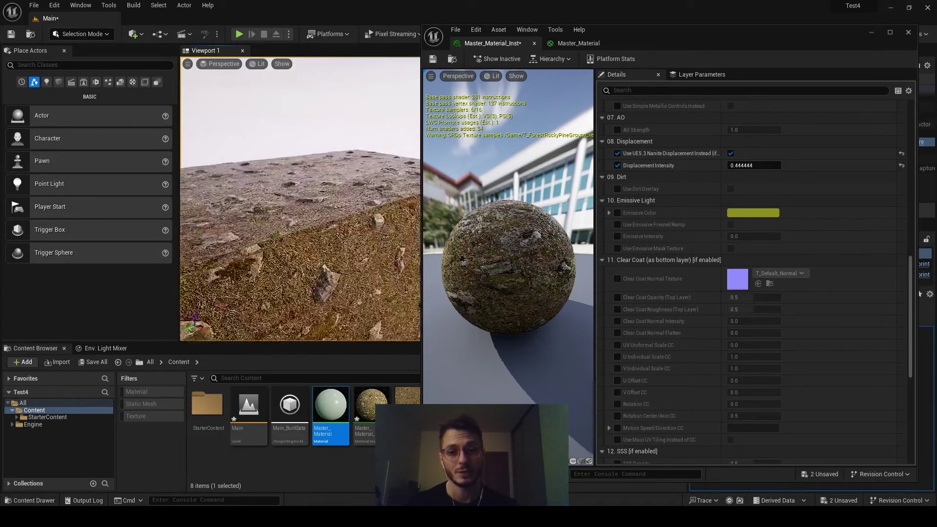
{"action": "right_click_drag", "start_coordinate": [299, 198], "coordinate": [349, 186]}
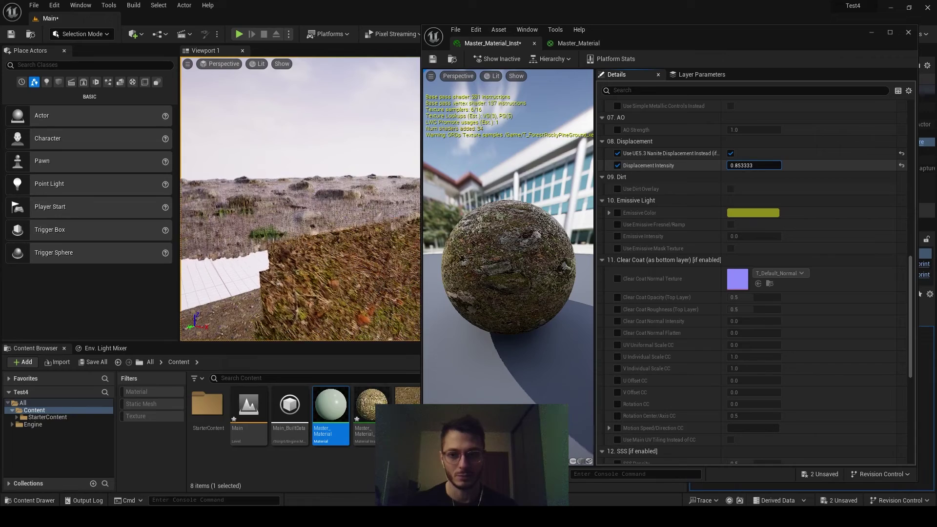
{"action": "left_click_drag", "start_coordinate": [754, 165], "coordinate": [762, 165]}
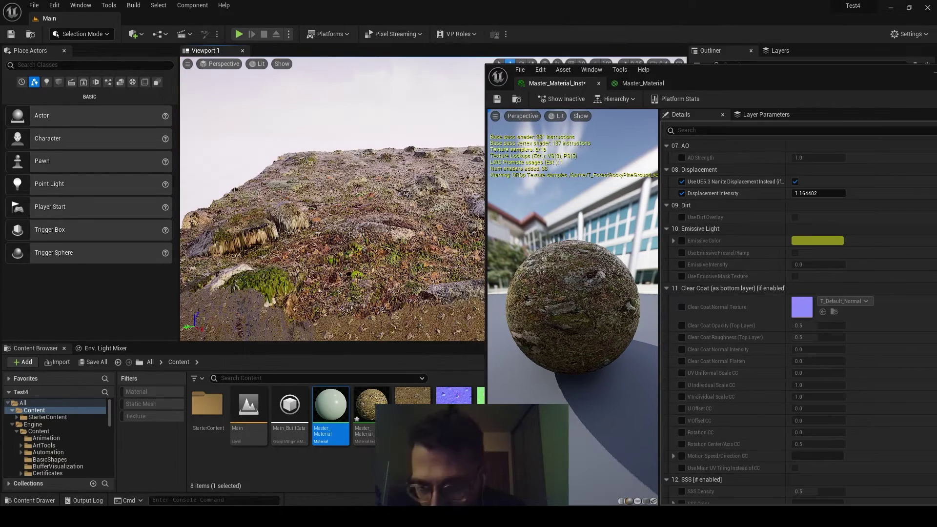
Step: Shift the material instance window aside and inspect the sphere up close with Displacement Intensity raised to about 2.12
{"action": "right_click_drag", "start_coordinate": [332, 199], "coordinate": [361, 251]}
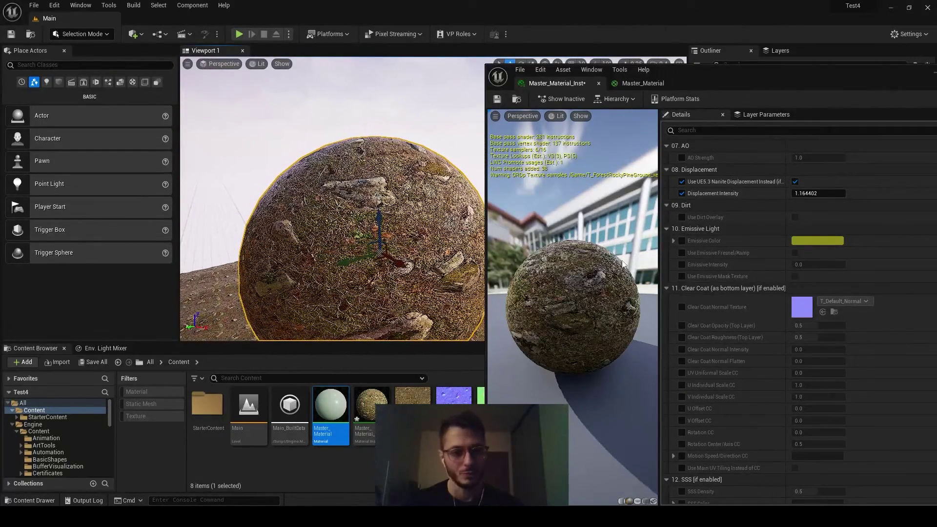
{"action": "left_click_drag", "start_coordinate": [744, 70], "coordinate": [756, 69]}
{"action": "right_click_drag", "start_coordinate": [361, 251], "coordinate": [347, 234]}
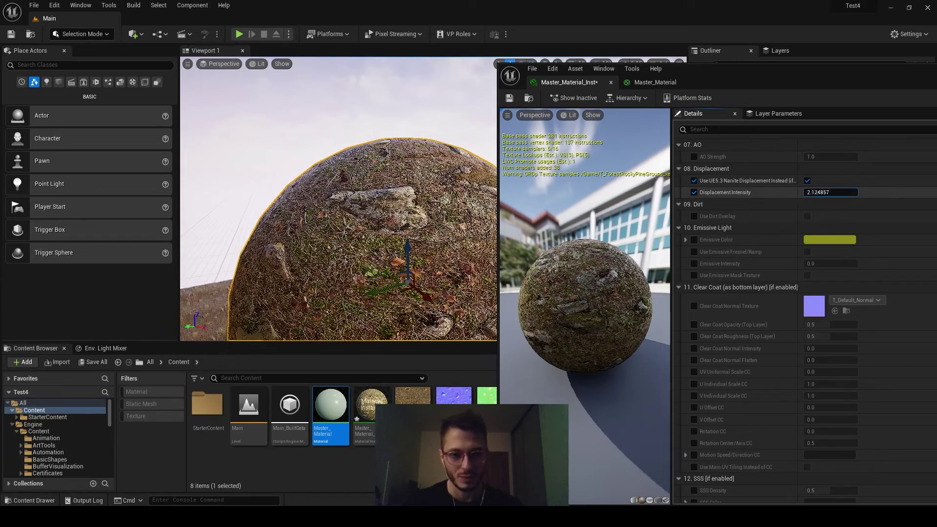
Step: Turn off Nanite displacement, lower POM Heightmap Near Strength to about 0.018, and re-enable Nanite displacement to compare the sphere and cube
{"action": "left_click", "coordinate": [807, 180]}
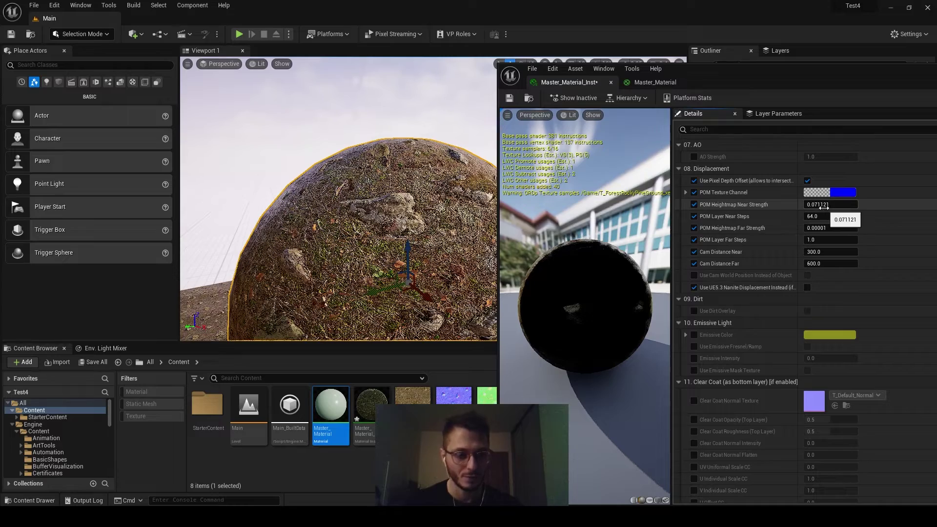
{"action": "left_click_drag", "start_coordinate": [824, 207], "coordinate": [800, 207]}
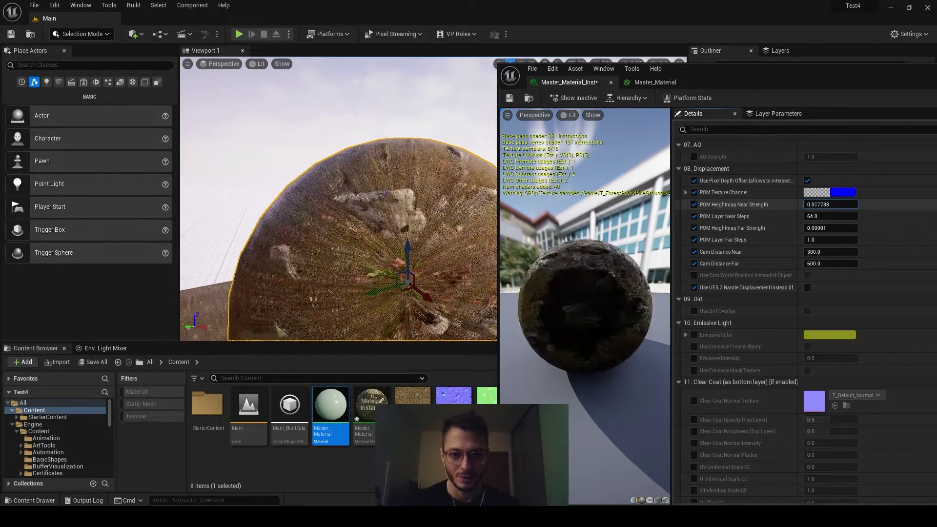
{"action": "left_click", "coordinate": [807, 287]}
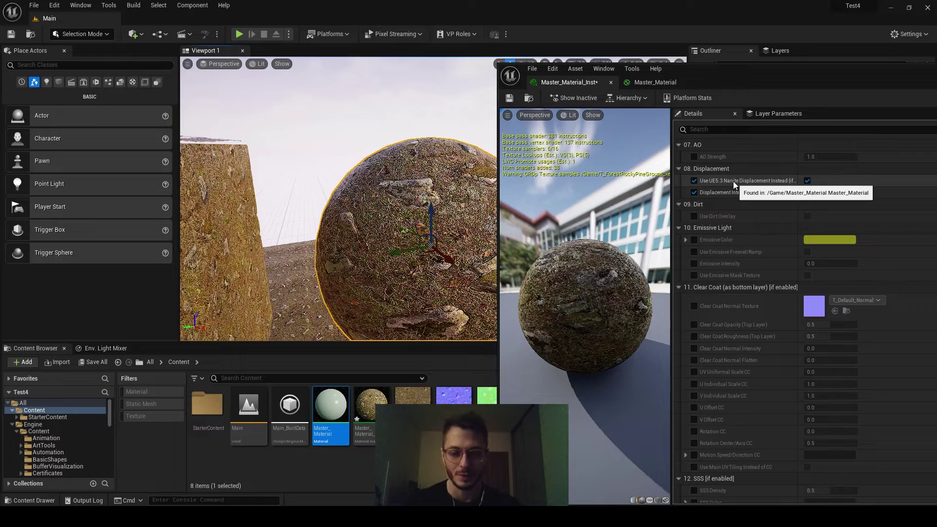
{"action": "right_click_drag", "start_coordinate": [403, 228], "coordinate": [451, 237]}
{"action": "right_click_drag", "start_coordinate": [374, 228], "coordinate": [456, 216]}
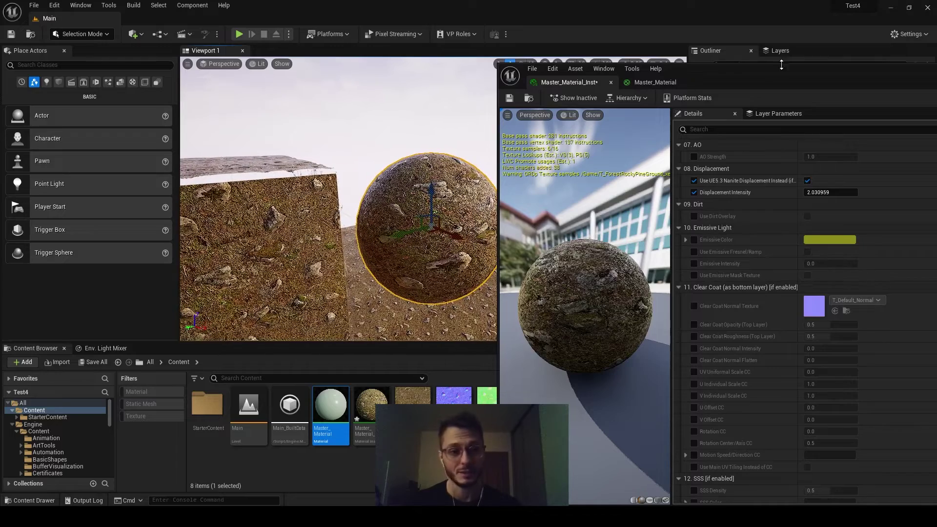
Step: Open the Sphere actor's static mesh, enable Nanite support in its Nanite Settings and apply the changes
{"action": "left_click_drag", "start_coordinate": [775, 75], "coordinate": [229, 125]}
{"action": "double_click", "coordinate": [888, 159]}
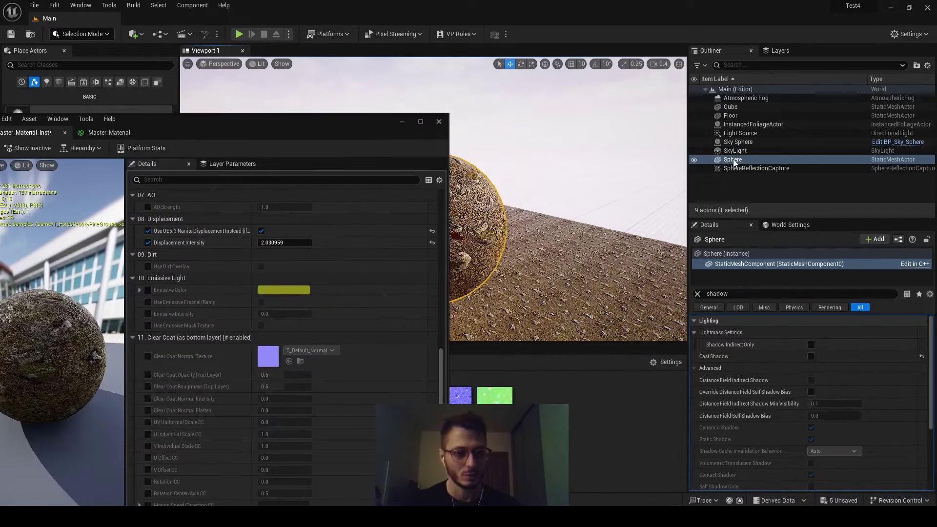
{"action": "left_click_drag", "start_coordinate": [338, 122], "coordinate": [191, 96]}
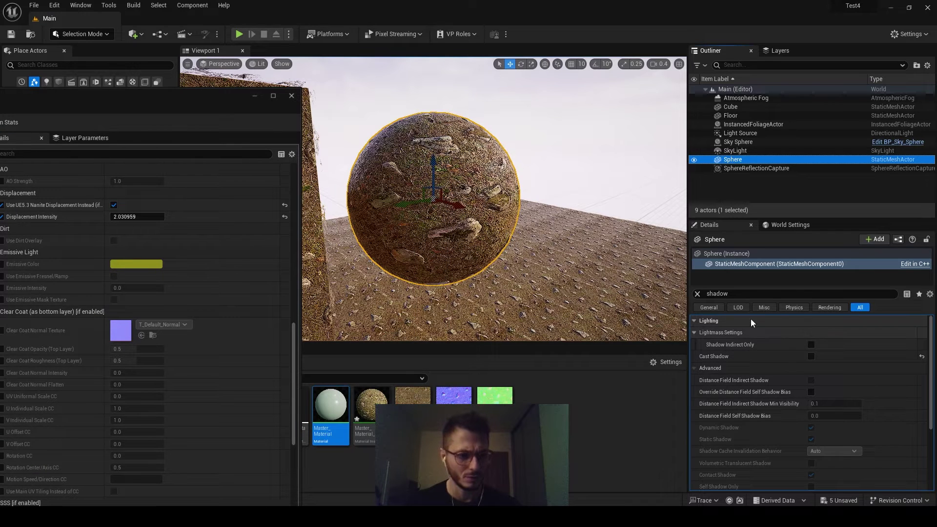
{"action": "left_click", "coordinate": [697, 293]}
{"action": "left_click", "coordinate": [852, 403]}
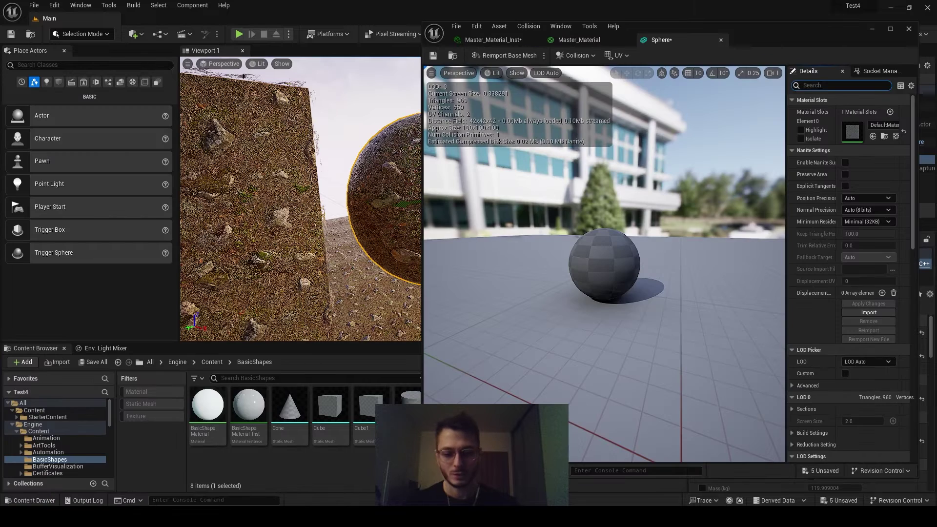
{"action": "type", "text": "nanite"}
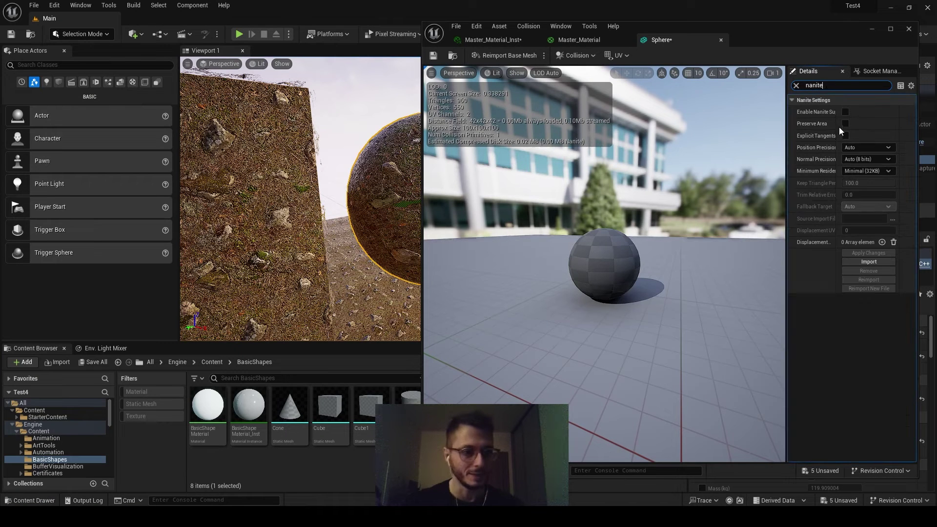
{"action": "left_click", "coordinate": [846, 111]}
{"action": "left_click", "coordinate": [858, 253]}
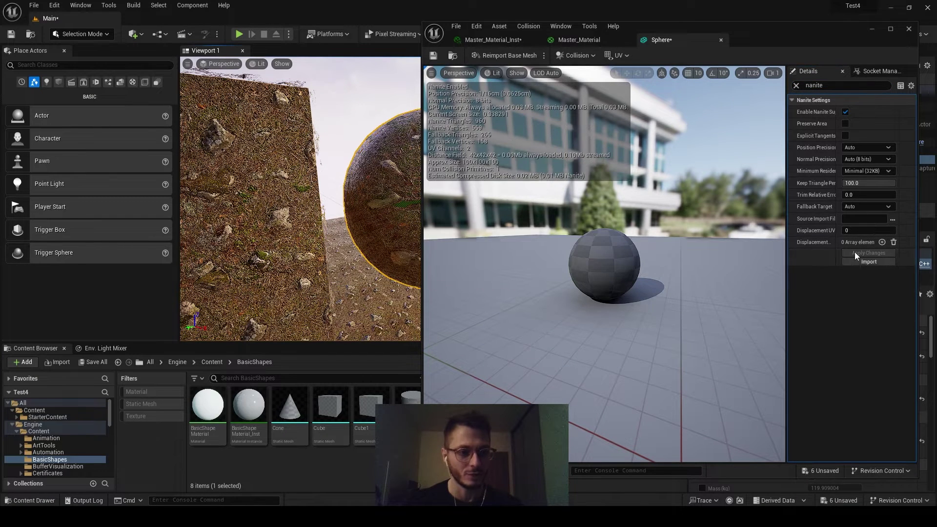
Step: Lower Displacement Intensity in Master_Material_Inst to about 0.99 and inspect the sphere's surface up close
{"action": "left_click_drag", "start_coordinate": [524, 40], "coordinate": [620, 37]}
{"action": "left_click", "coordinate": [621, 37]}
{"action": "left_click", "coordinate": [661, 37]}
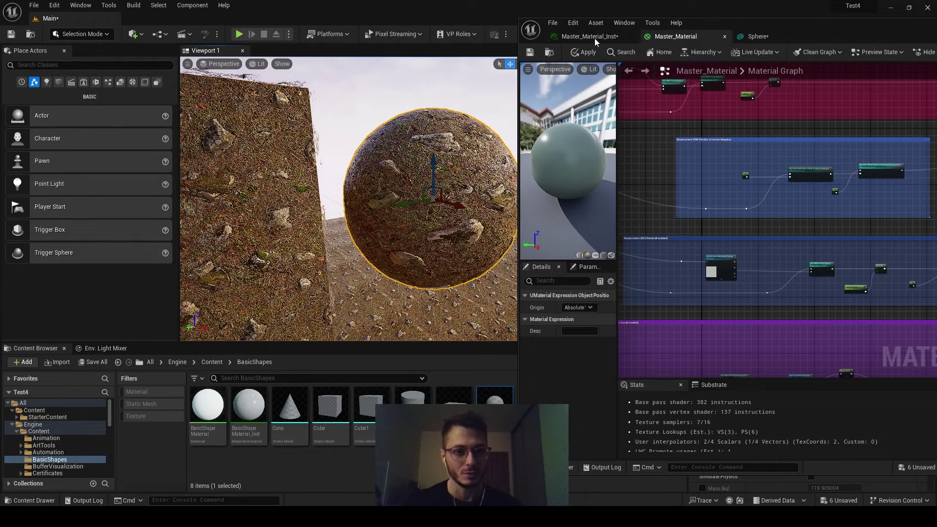
{"action": "left_click", "coordinate": [595, 38]}
{"action": "left_click_drag", "start_coordinate": [851, 146], "coordinate": [838, 146]}
{"action": "key", "text": "w"}
{"action": "right_click_drag", "start_coordinate": [464, 175], "coordinate": [482, 124]}
{"action": "key", "text": "s"}
{"action": "key", "text": "w"}
{"action": "mouse_move", "coordinate": [855, 146]}
{"action": "left_mouse_down"}
{"action": "mouse_move", "coordinate": [903, 147]}
{"action": "mouse_move", "coordinate": [840, 146]}
{"action": "left_mouse_up"}
{"action": "right_click_drag", "start_coordinate": [497, 152], "coordinate": [511, 145]}
{"action": "key", "text": "w"}
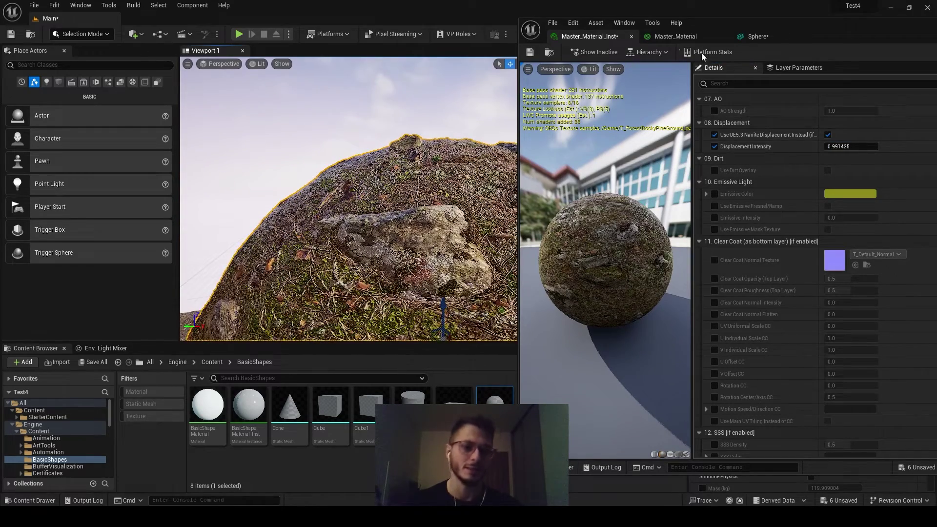
Step: Select the main output node in the Master_Material graph and maximize the material editor window
{"action": "left_click", "coordinate": [672, 36]}
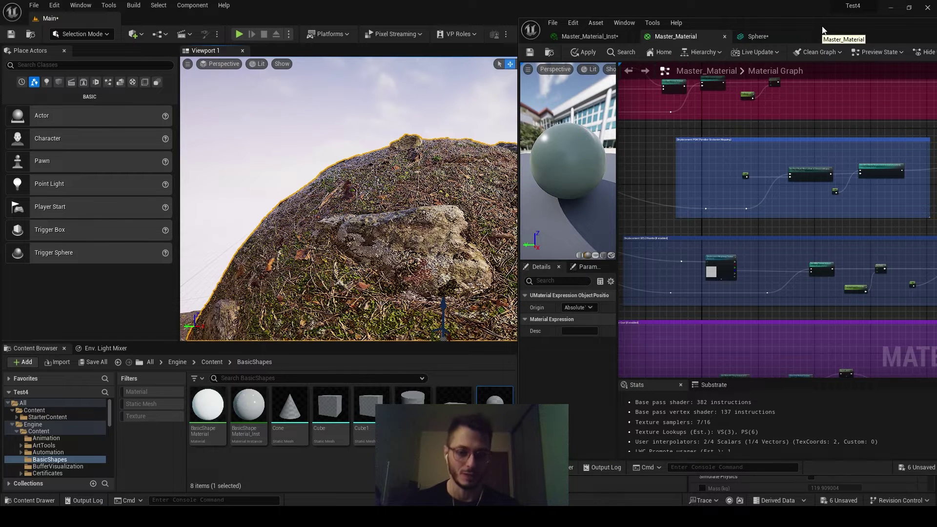
{"action": "left_click_drag", "start_coordinate": [822, 31], "coordinate": [727, 31]}
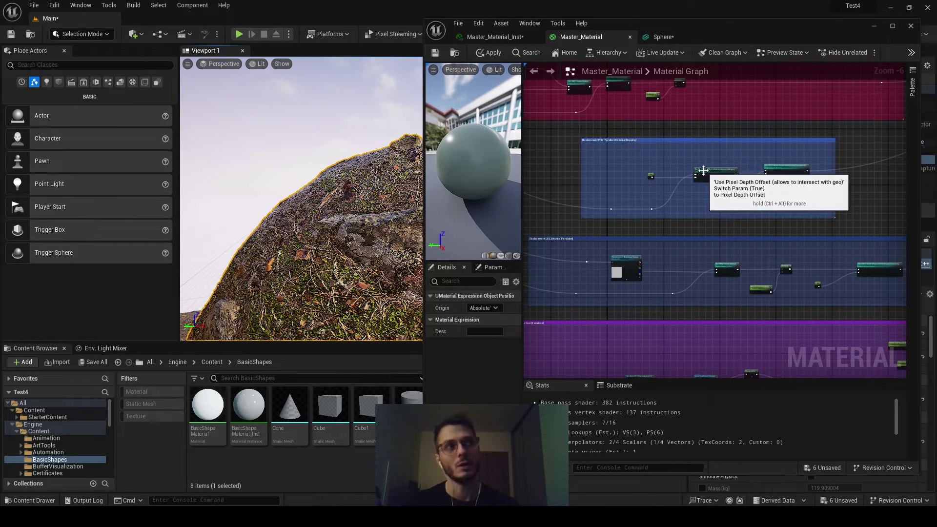
{"action": "scroll", "coordinate": [703, 170], "scroll_direction": "down", "scroll_amount": 5}
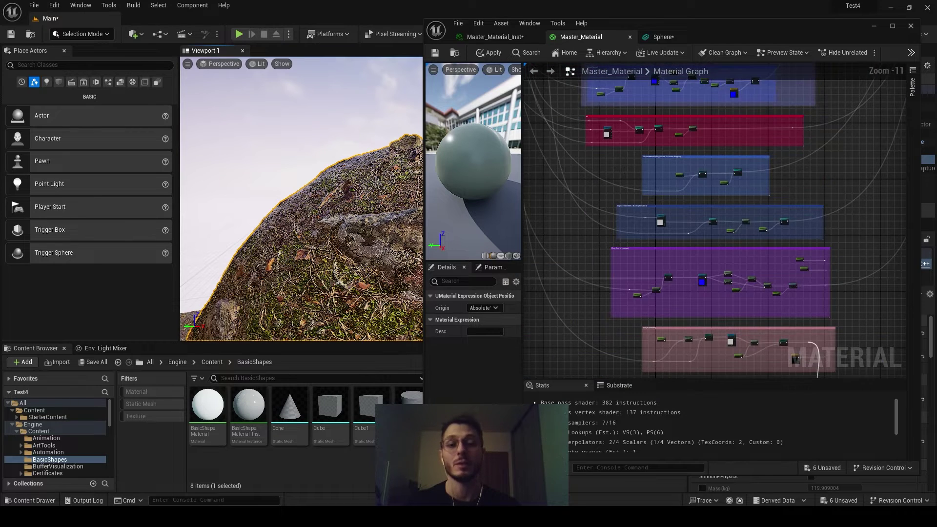
{"action": "scroll", "coordinate": [690, 209], "scroll_direction": "up", "scroll_amount": 12}
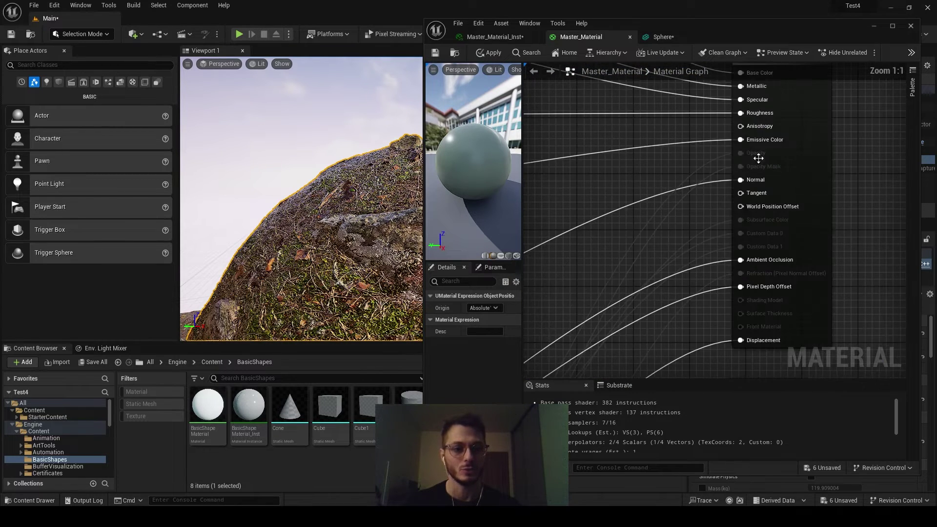
{"action": "right_click_drag", "start_coordinate": [758, 158], "coordinate": [685, 207]}
{"action": "scroll", "coordinate": [726, 181], "scroll_direction": "down", "scroll_amount": 1}
{"action": "left_click", "coordinate": [724, 189]}
{"action": "right_click_drag", "start_coordinate": [626, 210], "coordinate": [637, 176]}
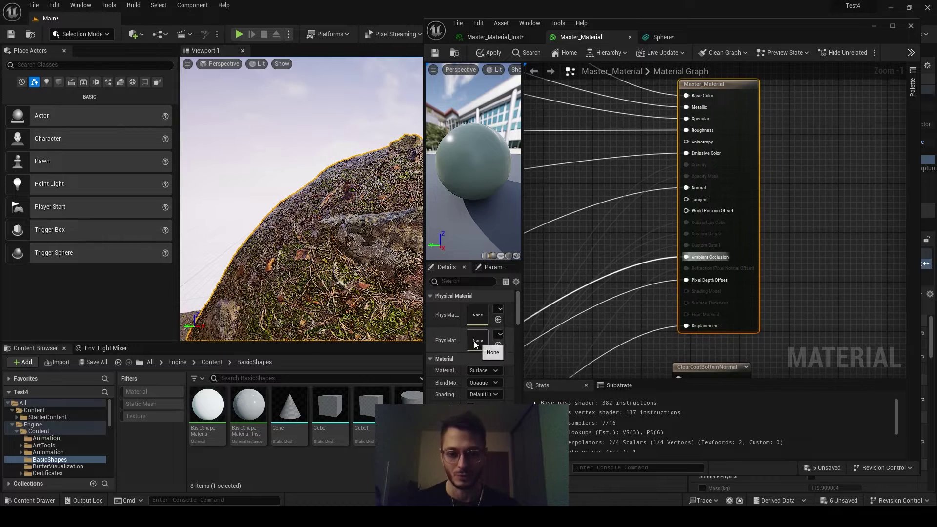
{"action": "left_click", "coordinate": [886, 27]}
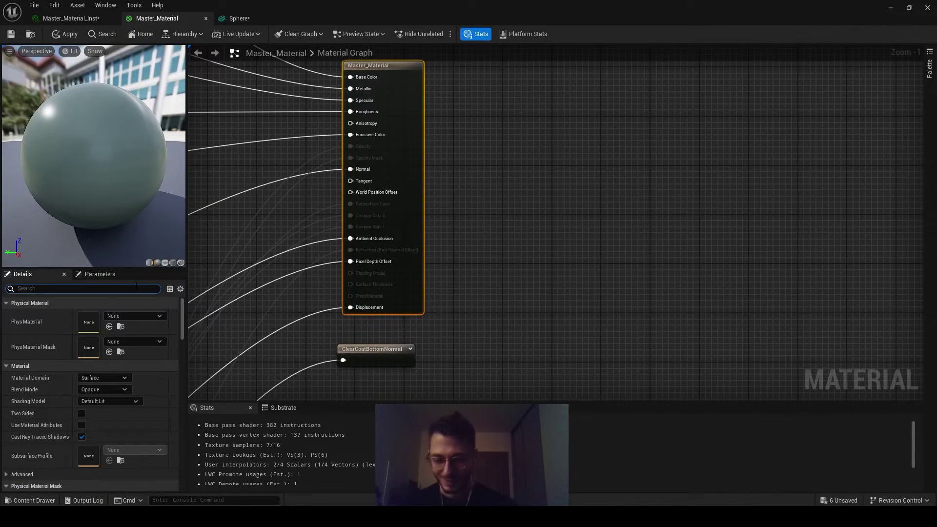
Step: Filter the main node's details for "displace", set the Nanite Displacement Magnitude to 20, and apply the material to view the level
{"action": "left_click", "coordinate": [136, 286]}
{"action": "type", "text": "displan="}
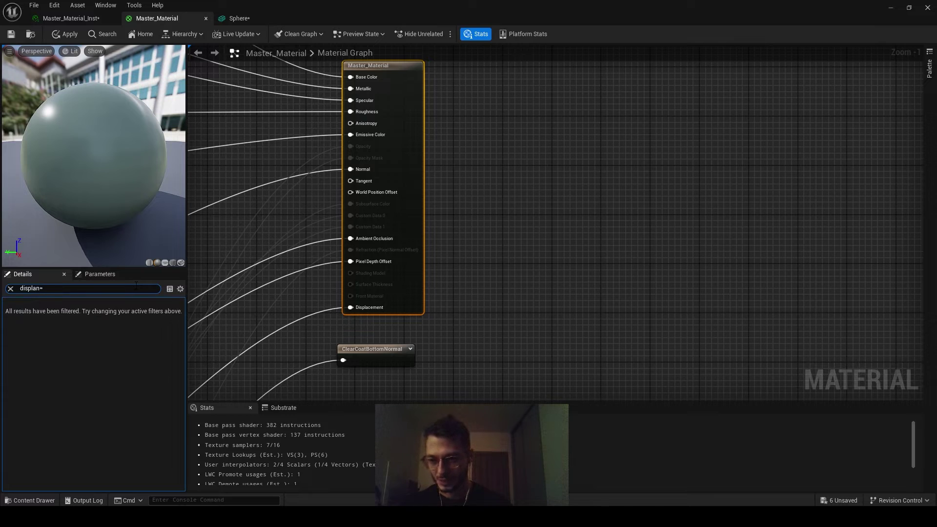
{"action": "key", "text": "BackSpace"}
{"action": "key", "text": "BackSpace"}
{"action": "type", "text": "ce"}
{"action": "left_click", "coordinate": [104, 339]}
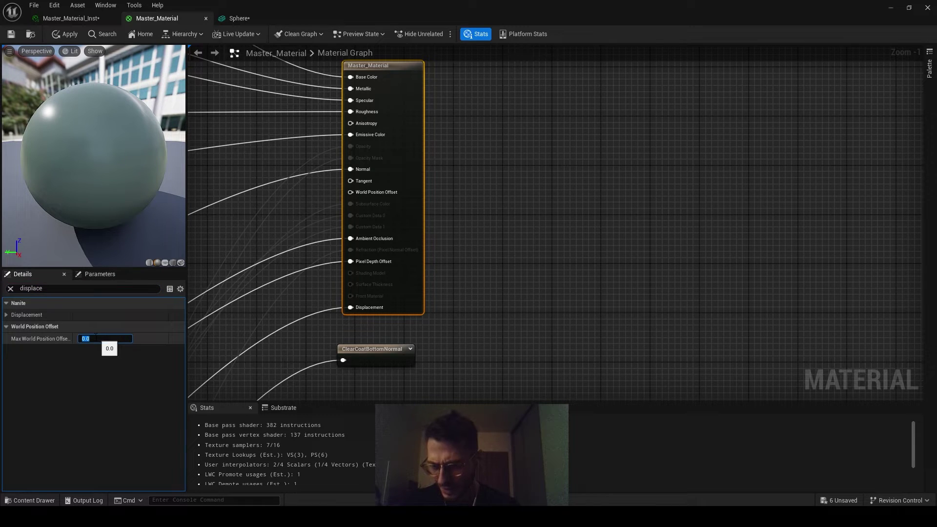
{"action": "left_click", "coordinate": [7, 315]}
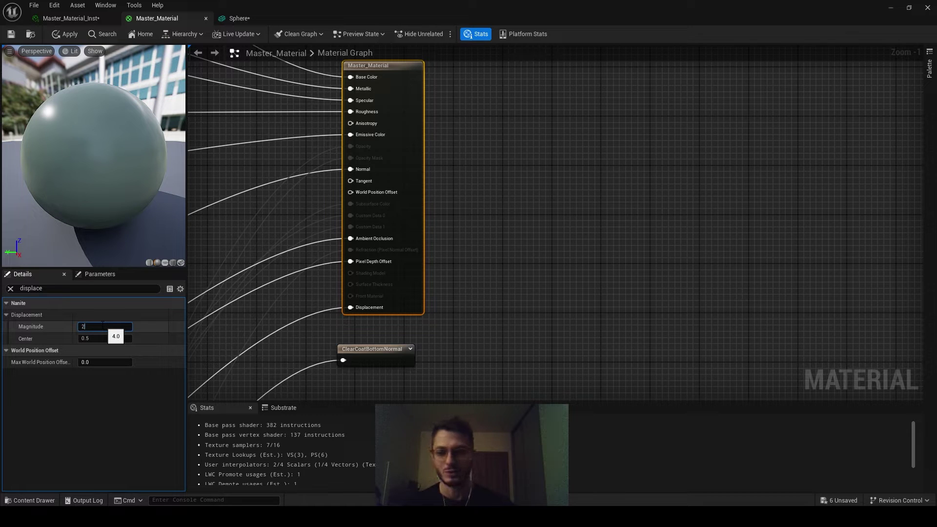
{"action": "type", "text": "20"}
{"action": "key", "text": "Return"}
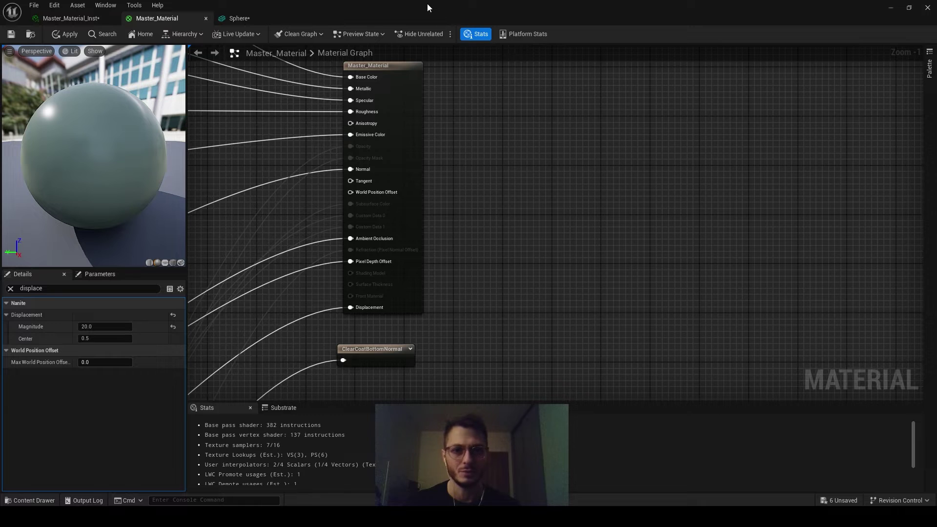
{"action": "left_click_drag", "start_coordinate": [429, 6], "coordinate": [677, 24]}
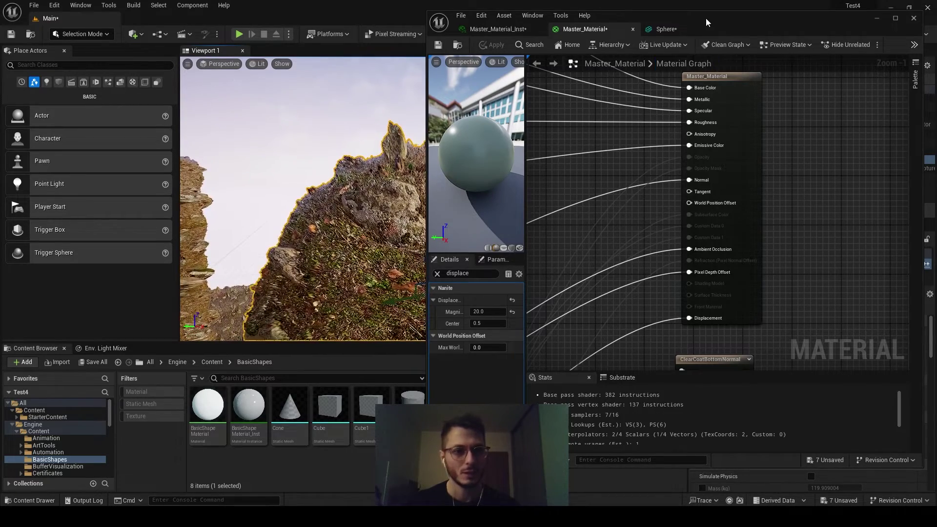
Step: Return to Master_Material_Inst, lower Displacement Intensity to about 0.33 and view the sphere from further back
{"action": "left_click_drag", "start_coordinate": [706, 18], "coordinate": [839, 28]}
{"action": "left_click", "coordinate": [629, 38]}
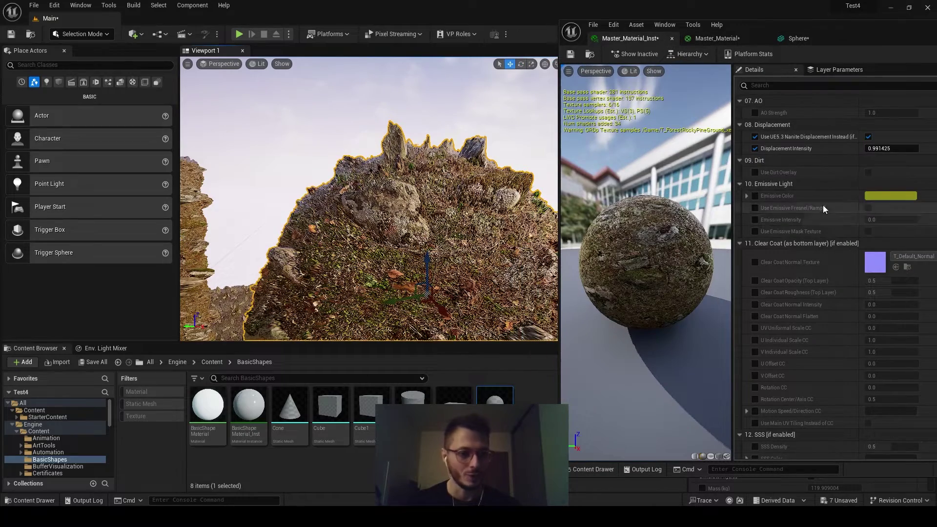
{"action": "left_click_drag", "start_coordinate": [892, 148], "coordinate": [849, 148]}
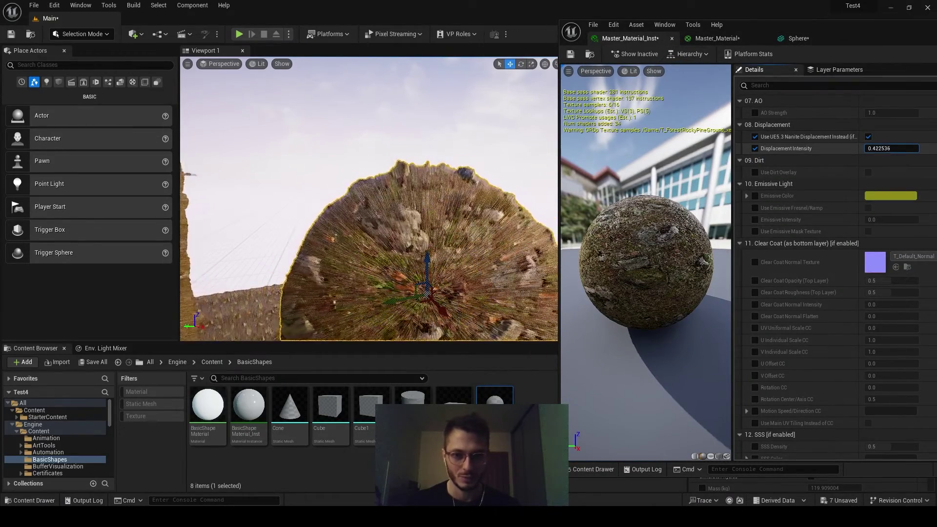
{"action": "right_click_drag", "start_coordinate": [369, 199], "coordinate": [359, 215]}
{"action": "key", "text": "s"}
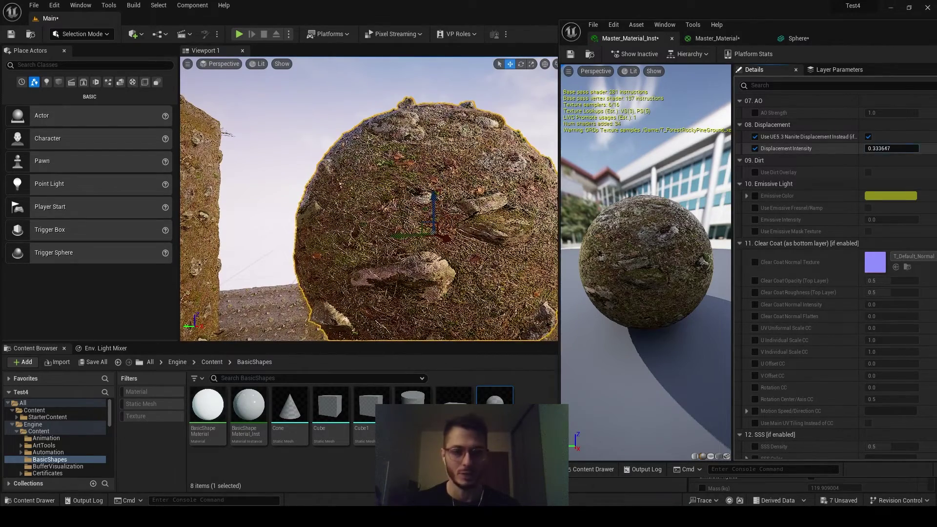
Step: Try different Displacement Intensity values, ending at about 0.22, and inspect the cube and sphere up close
{"action": "left_click_drag", "start_coordinate": [891, 149], "coordinate": [908, 149]}
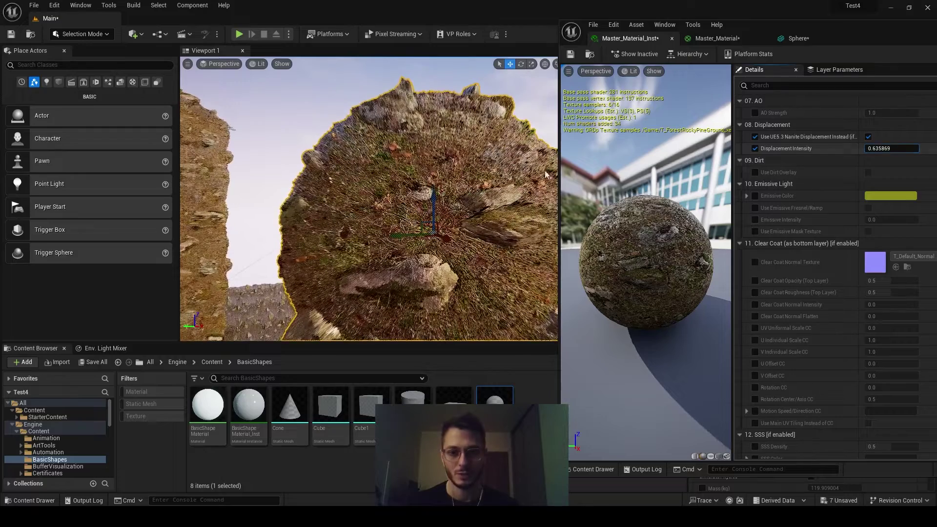
{"action": "right_click_drag", "start_coordinate": [545, 174], "coordinate": [522, 188]}
{"action": "key", "text": "s"}
{"action": "key", "text": "w"}
{"action": "key", "text": "w"}
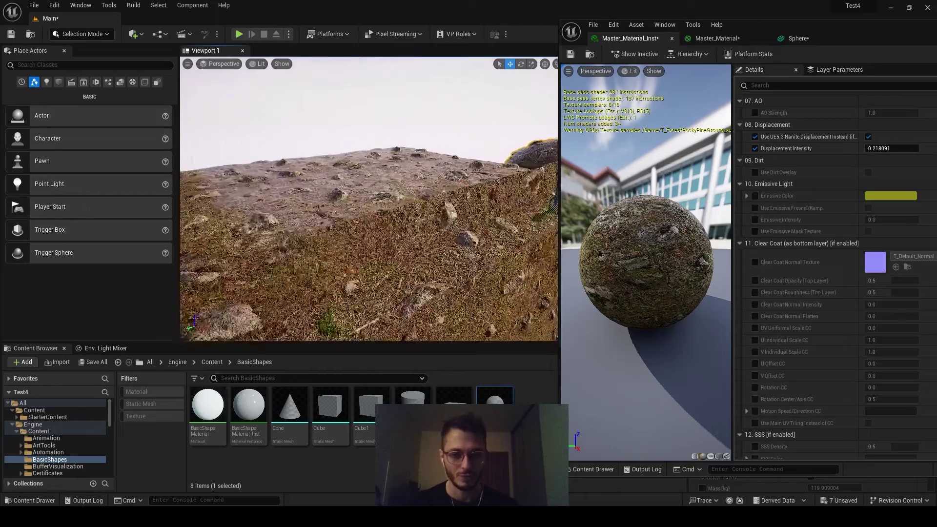
{"action": "key", "text": "s"}
{"action": "right_click_drag", "start_coordinate": [522, 187], "coordinate": [459, 180]}
{"action": "key", "text": "d"}
{"action": "key", "text": "w"}
{"action": "key", "text": "d"}
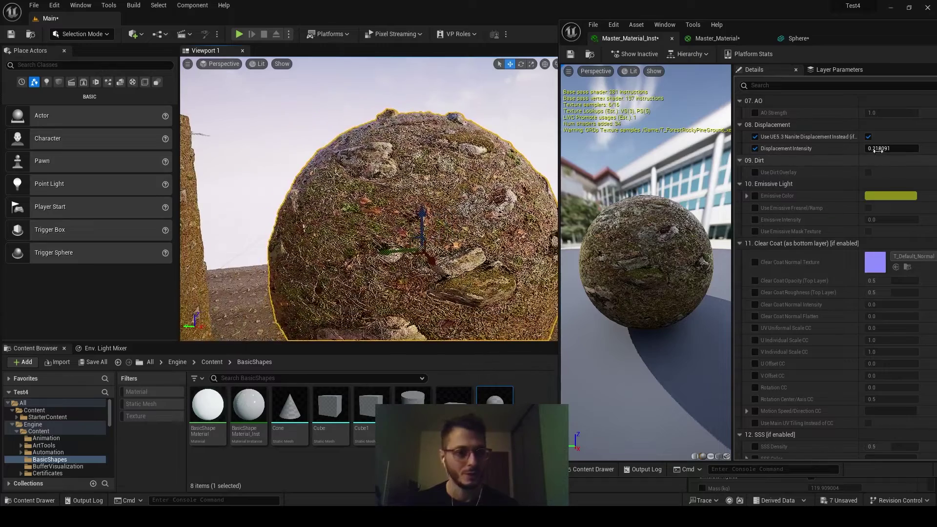
Step: Raise Displacement Intensity to about 0.38 and view the cube and sphere together from further away
{"action": "left_click_drag", "start_coordinate": [878, 148], "coordinate": [900, 149]}
{"action": "key", "text": "s"}
{"action": "right_click_drag", "start_coordinate": [459, 180], "coordinate": [480, 189]}
{"action": "key", "text": "a"}
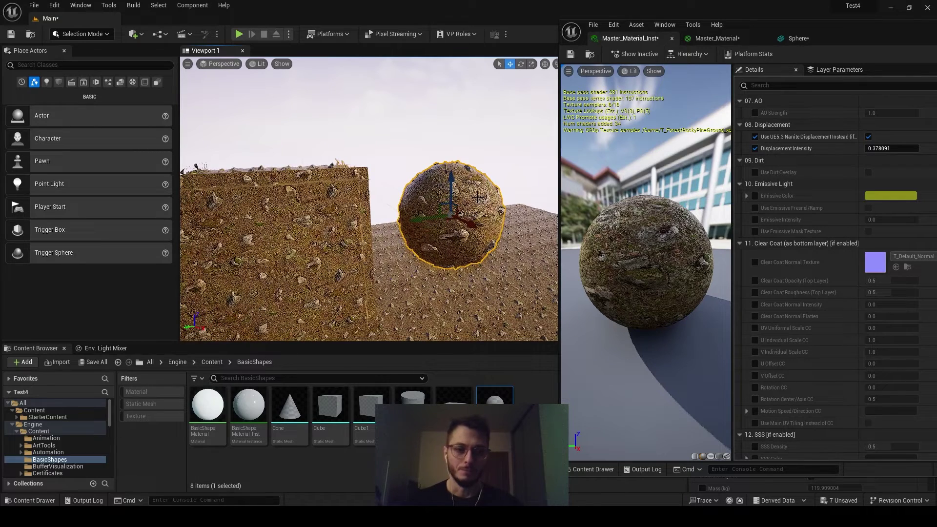
{"action": "right_click_drag", "start_coordinate": [453, 221], "coordinate": [453, 221]}
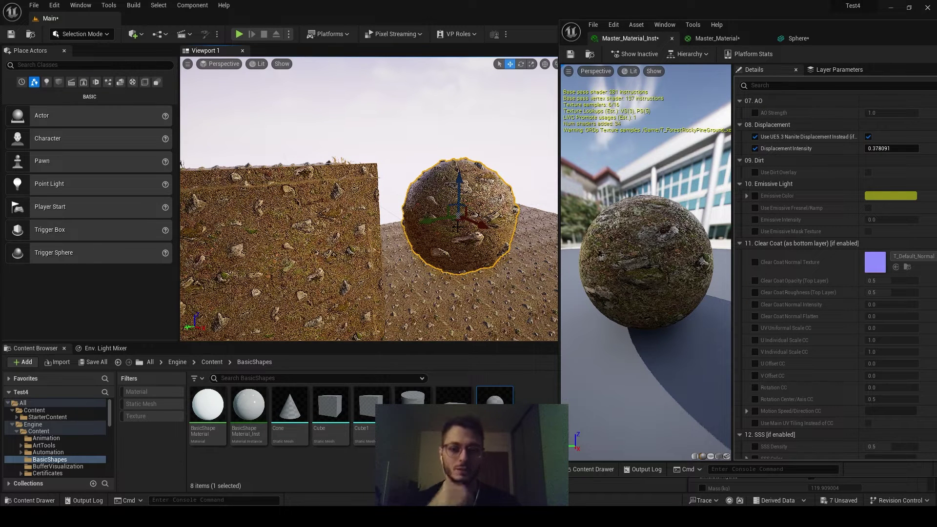
Step: Disable Nanite support on the Sphere static mesh, apply the change and shift its editor window aside
{"action": "left_click", "coordinate": [791, 41]}
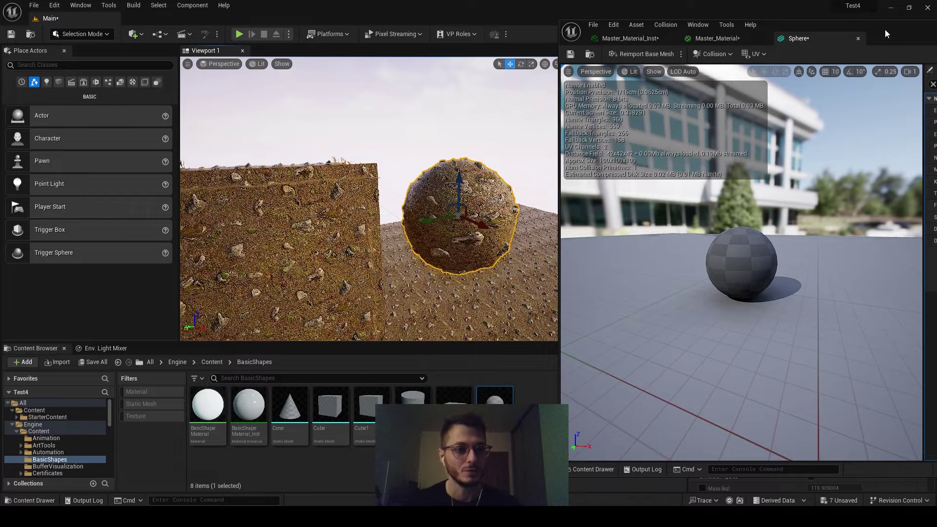
{"action": "left_click_drag", "start_coordinate": [885, 29], "coordinate": [659, 20]}
{"action": "left_click", "coordinate": [755, 102]}
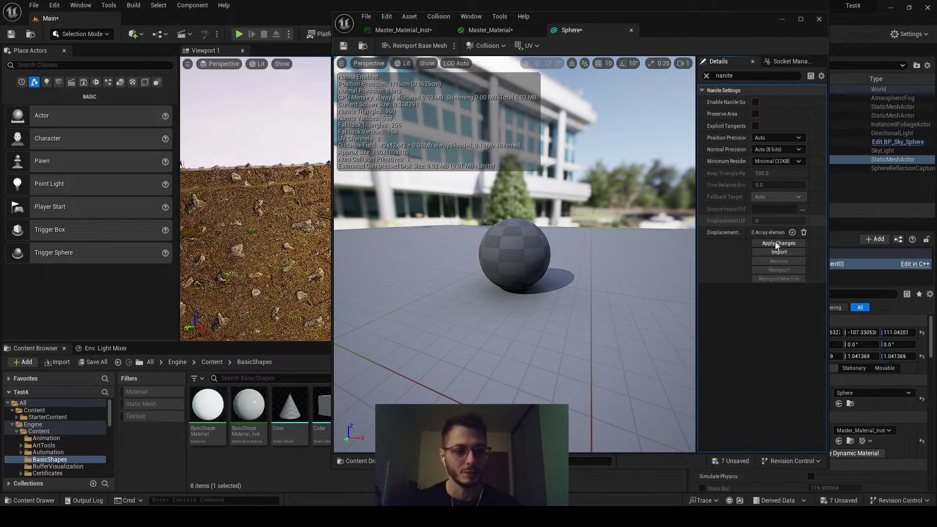
{"action": "left_click_drag", "start_coordinate": [656, 21], "coordinate": [545, 37]}
Step: Re-enable Nanite support on the Sphere static mesh, apply the changes and check the sphere in the level
{"action": "left_click", "coordinate": [624, 115]}
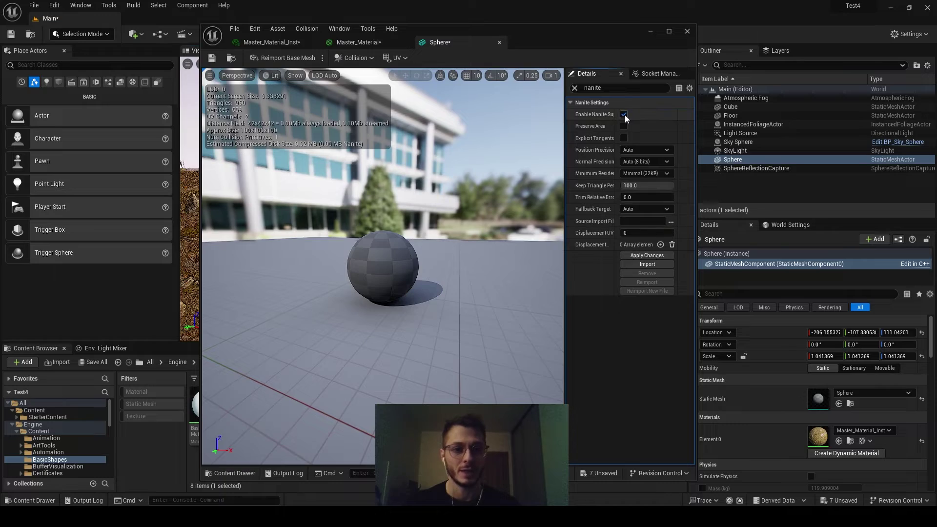
{"action": "left_click", "coordinate": [642, 256]}
{"action": "left_click_drag", "start_coordinate": [548, 44], "coordinate": [872, 44]}
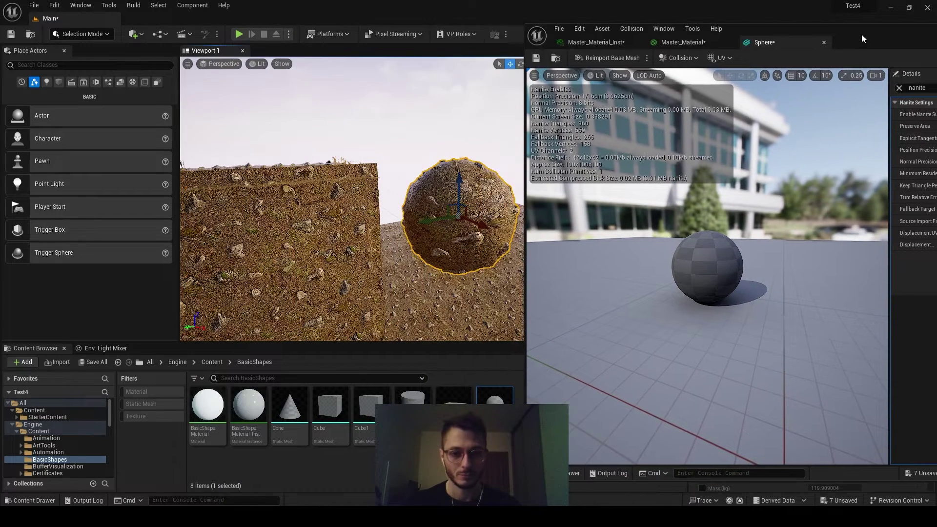
{"action": "key", "text": "w"}
{"action": "right_click_drag", "start_coordinate": [351, 199], "coordinate": [357, 207]}
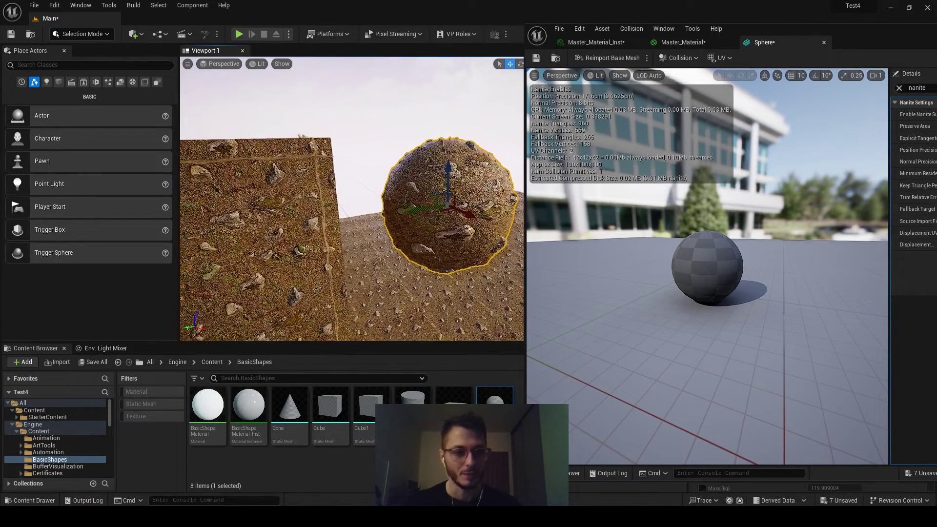
Step: Turn off Use UE5.3 Nanite Displacement in Master_Material_Inst and inspect the sphere with parallax occlusion mapping up close
{"action": "left_click", "coordinate": [682, 42]}
{"action": "left_click_drag", "start_coordinate": [862, 36], "coordinate": [838, 34]}
{"action": "left_click", "coordinate": [593, 41]}
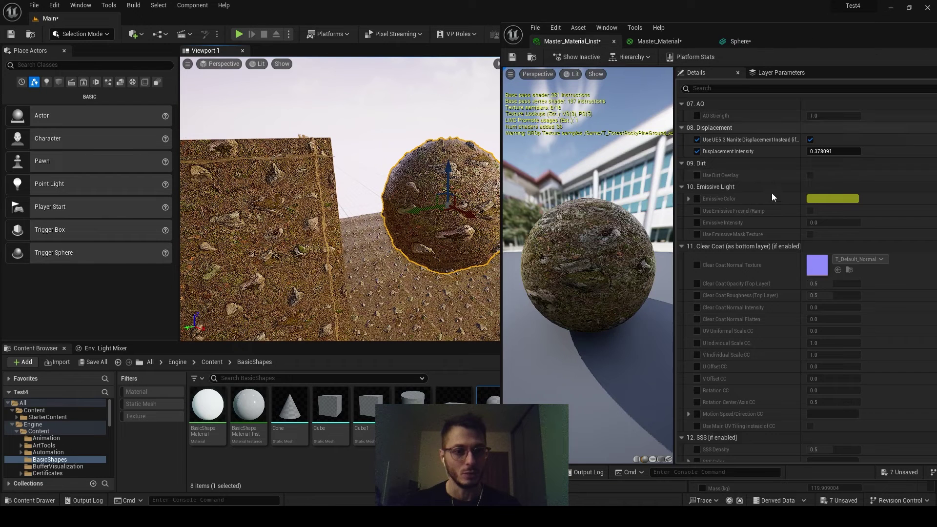
{"action": "left_click", "coordinate": [810, 139]}
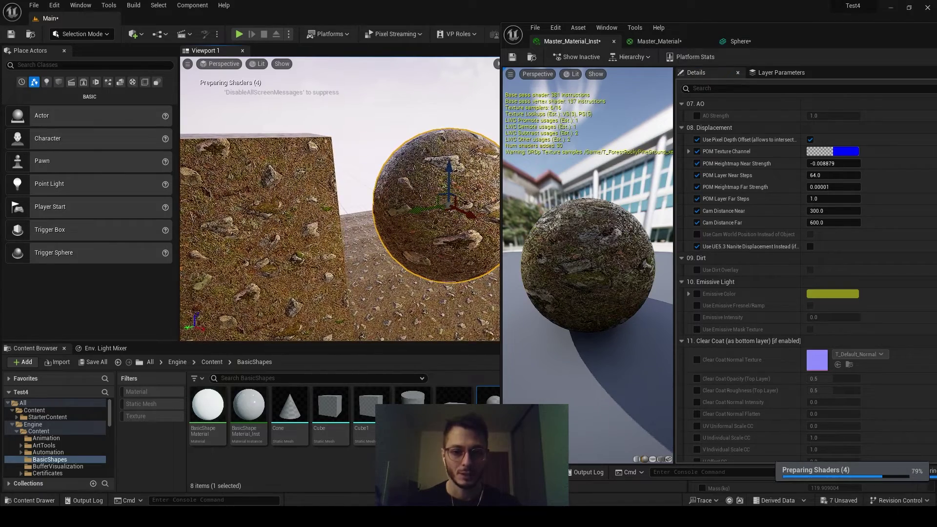
{"action": "key", "text": "w"}
{"action": "right_click_drag", "start_coordinate": [429, 170], "coordinate": [464, 170]}
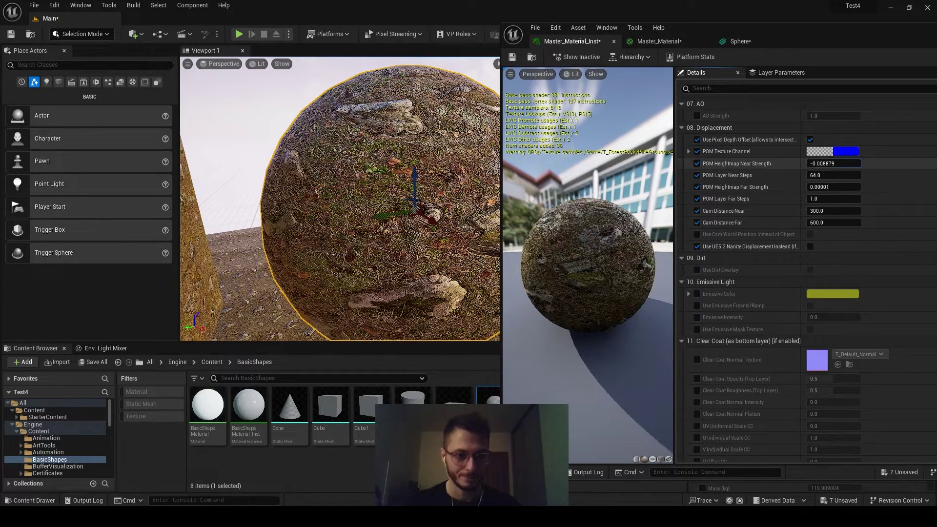
Step: Raise POM Heightmap Near Strength to about 0.36 and examine the sphere and cube from a distance
{"action": "left_click_drag", "start_coordinate": [833, 163], "coordinate": [858, 164]}
{"action": "key", "text": "s"}
{"action": "right_click_drag", "start_coordinate": [390, 195], "coordinate": [368, 189]}
{"action": "key", "text": "w"}
{"action": "scroll", "coordinate": [367, 190], "scroll_direction": "up", "scroll_amount": 3}
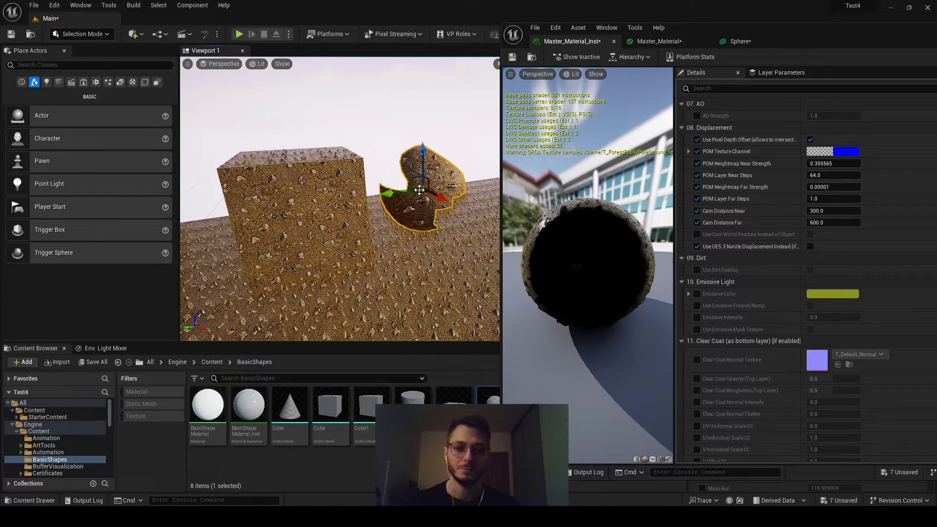
Step: Check the sphere in the level and bring up the Master_Material graph in a maximized editor window
{"action": "mouse_move", "coordinate": [418, 191]}
{"action": "right_mouse_down"}
{"action": "mouse_move", "coordinate": [432, 191]}
{"action": "mouse_move", "coordinate": [403, 191]}
{"action": "mouse_move", "coordinate": [418, 191]}
{"action": "mouse_move", "coordinate": [412, 186]}
{"action": "right_mouse_up"}
{"action": "key", "text": "a"}
{"action": "key", "text": "w"}
{"action": "left_click", "coordinate": [641, 43]}
{"action": "double_click", "coordinate": [744, 28]}
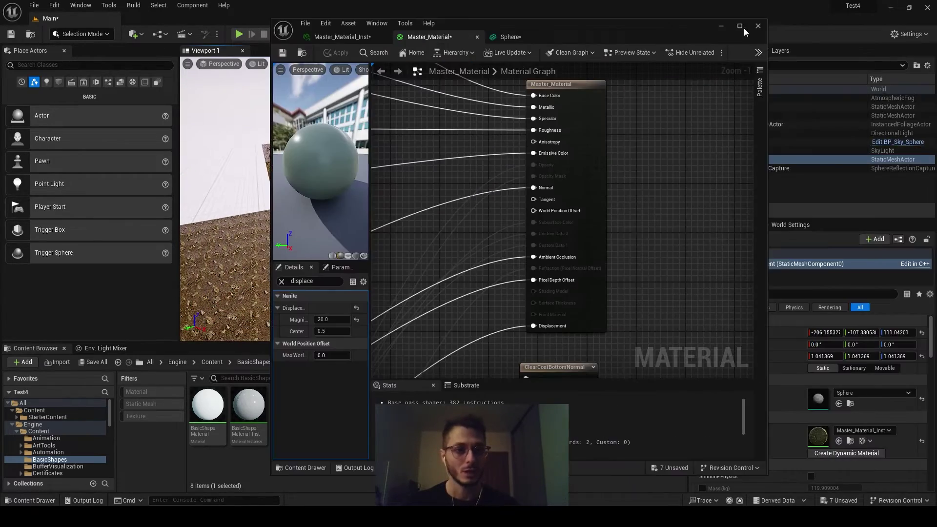
Step: Locate the Displacement UE5.3 Nanite group in the graph and examine its Displacement Heightmap Texture node
{"action": "scroll", "coordinate": [461, 232], "scroll_direction": "down", "scroll_amount": 5}
{"action": "scroll", "coordinate": [461, 233], "scroll_direction": "down", "scroll_amount": 2}
{"action": "right_click_drag", "start_coordinate": [442, 235], "coordinate": [667, 153]}
{"action": "right_click_drag", "start_coordinate": [466, 241], "coordinate": [579, 122]}
{"action": "scroll", "coordinate": [526, 216], "scroll_direction": "up", "scroll_amount": 7}
{"action": "right_click_drag", "start_coordinate": [527, 214], "coordinate": [533, 152]}
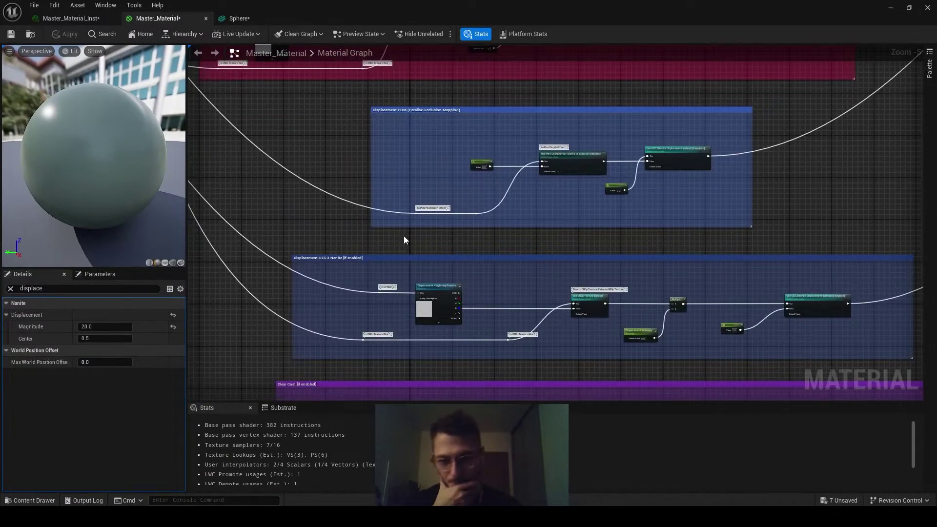
{"action": "scroll", "coordinate": [403, 236], "scroll_direction": "up", "scroll_amount": 1}
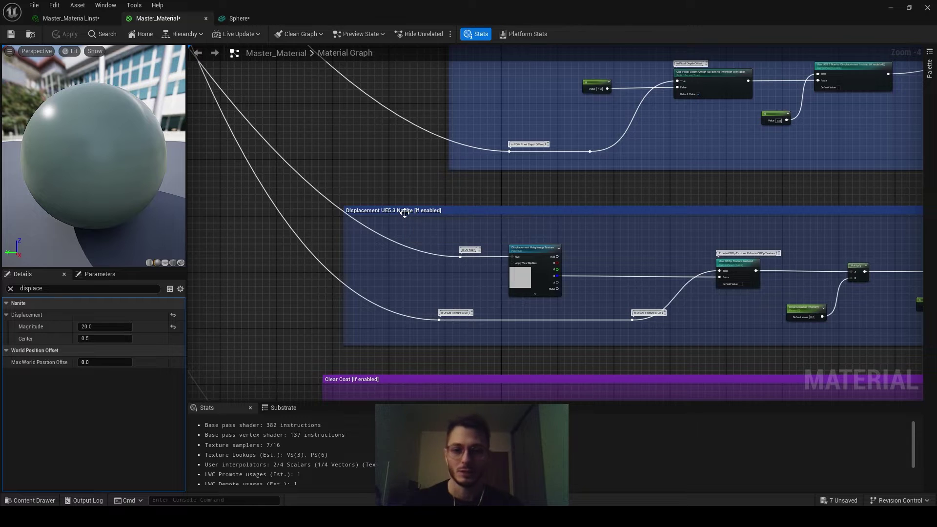
{"action": "scroll", "coordinate": [435, 195], "scroll_direction": "up", "scroll_amount": 2}
{"action": "left_click", "coordinate": [493, 222]}
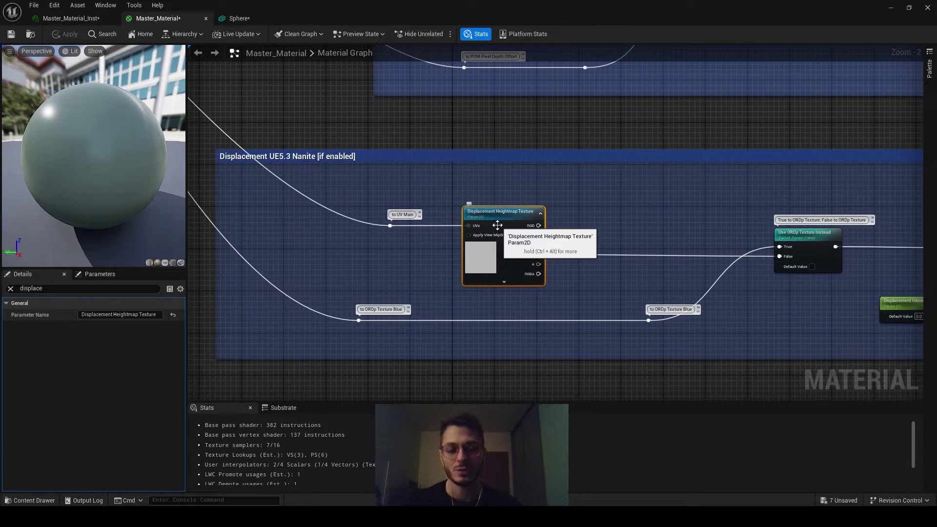
{"action": "right_click_drag", "start_coordinate": [504, 219], "coordinate": [465, 202]}
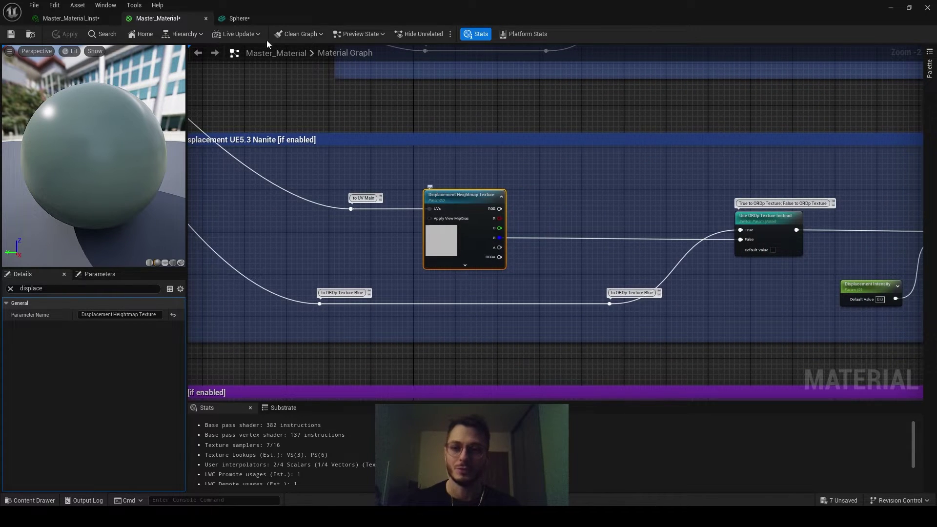
Step: In Master_Material_Inst, turn off Use ORDp Texture Instead and turn on Use UE5.3 Nanite Displacement Instead to expose the Displacement Heightmap Texture parameter
{"action": "left_click", "coordinate": [106, 19]}
{"action": "scroll", "coordinate": [661, 310], "scroll_direction": "up", "scroll_amount": 15}
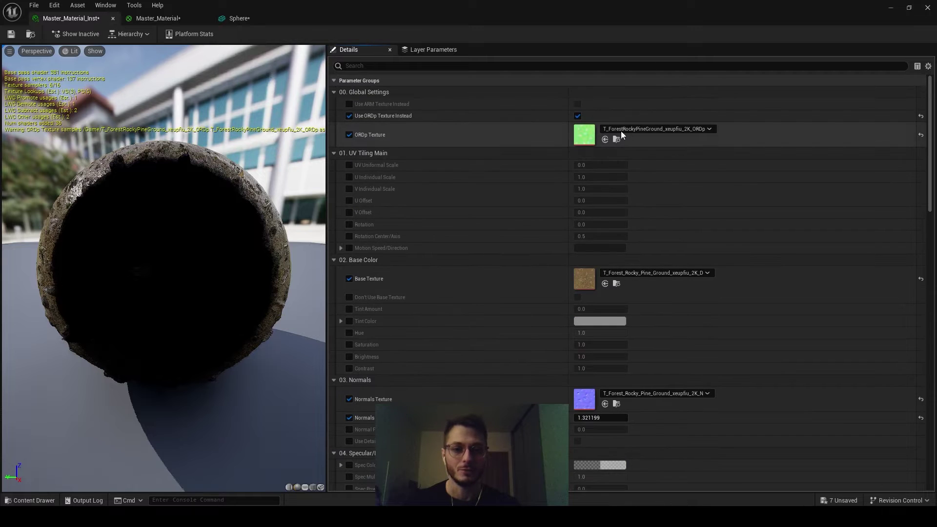
{"action": "left_click", "coordinate": [578, 116]}
{"action": "scroll", "coordinate": [517, 273], "scroll_direction": "down", "scroll_amount": 15}
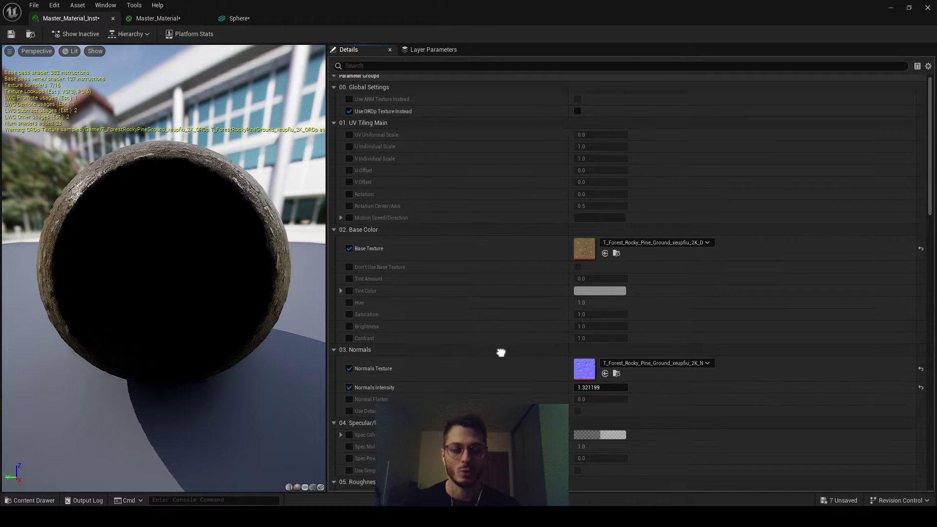
{"action": "scroll", "coordinate": [499, 324], "scroll_direction": "up", "scroll_amount": 3}
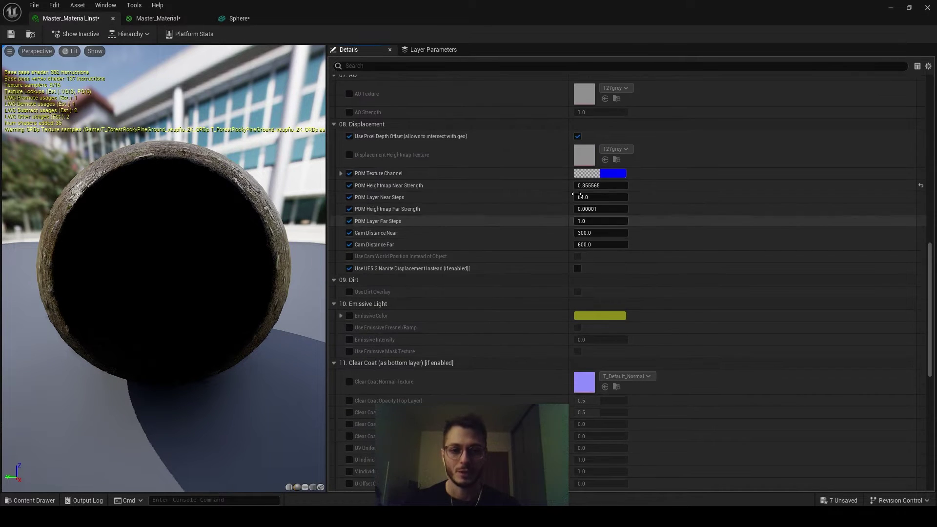
{"action": "left_click", "coordinate": [577, 268]}
{"action": "scroll", "coordinate": [468, 185], "scroll_direction": "up", "scroll_amount": 2}
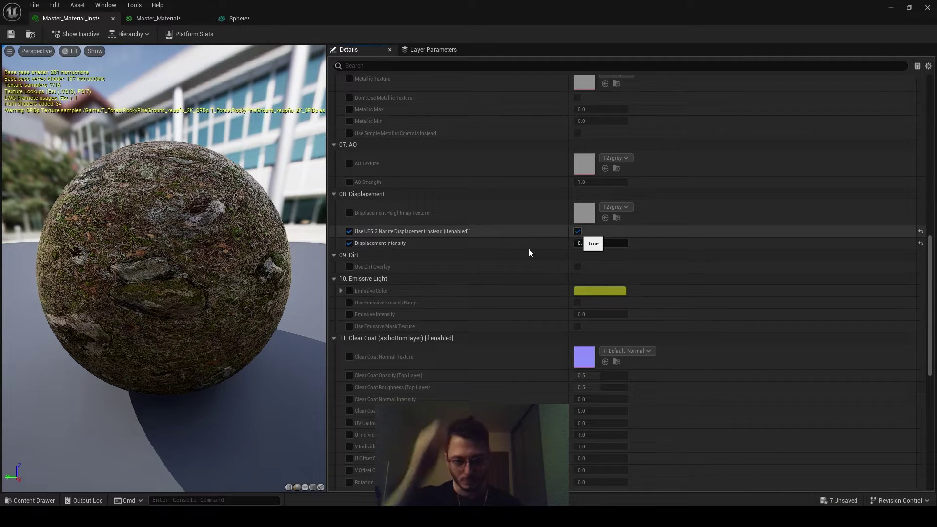
Step: In the Master_Material graph, trace the Nanite group from Use ORDp Texture Instead through Displacement Intensity to the Use UE5.3 Nanite Displacement switch
{"action": "left_click", "coordinate": [155, 18]}
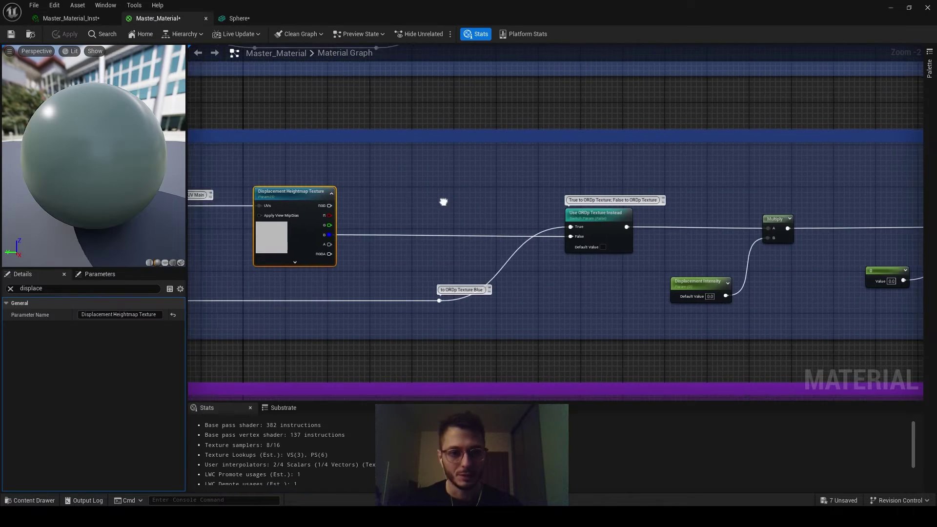
{"action": "left_click", "coordinate": [587, 219]}
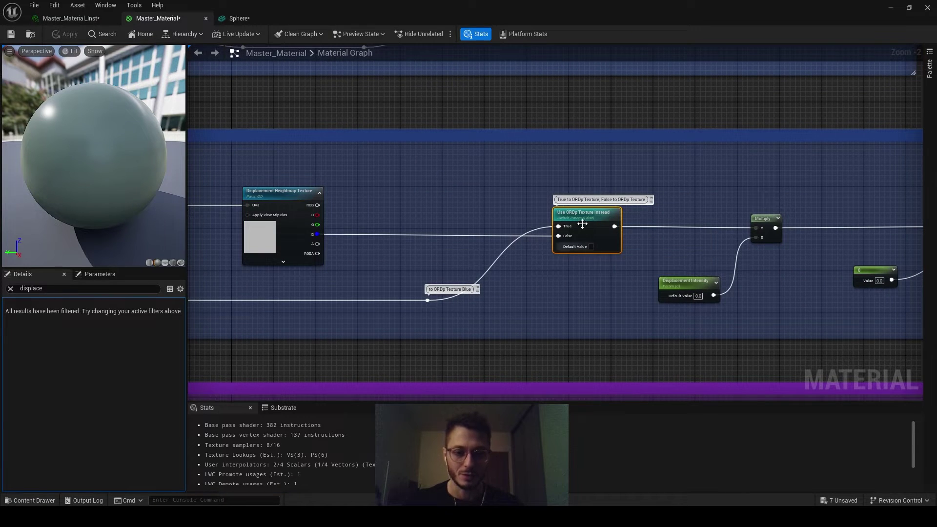
{"action": "right_click_drag", "start_coordinate": [582, 224], "coordinate": [356, 236]}
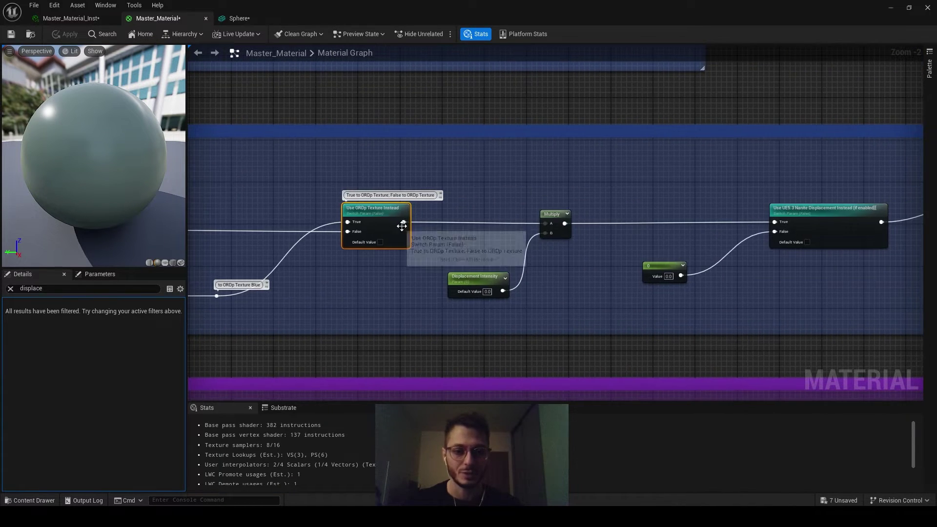
{"action": "left_click", "coordinate": [454, 293]}
{"action": "right_click_drag", "start_coordinate": [511, 269], "coordinate": [295, 280]}
{"action": "left_click", "coordinate": [622, 227]}
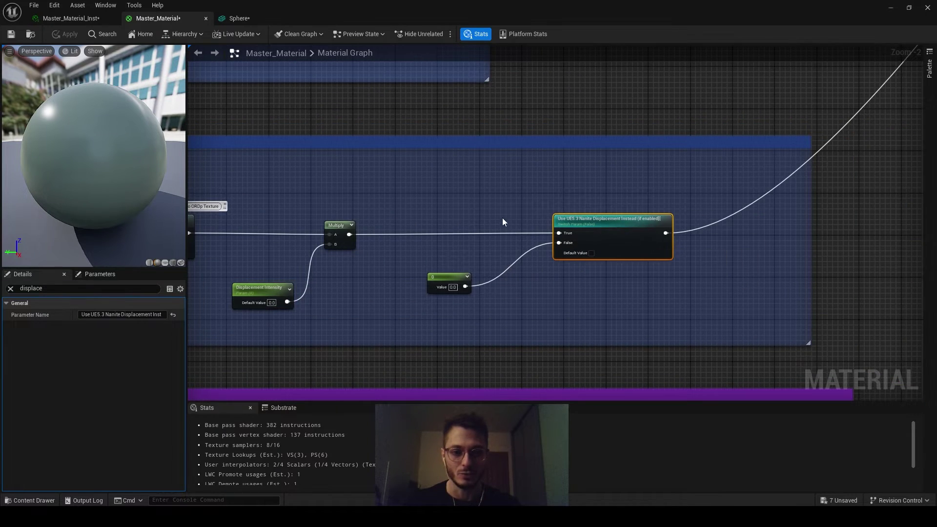
Step: Compare the Displacement POM group with the Nanite group and inspect the latter's Use UE5.3 Nanite Displacement Instead switch
{"action": "scroll", "coordinate": [502, 217], "scroll_direction": "down", "scroll_amount": 3}
{"action": "left_click", "coordinate": [387, 105]}
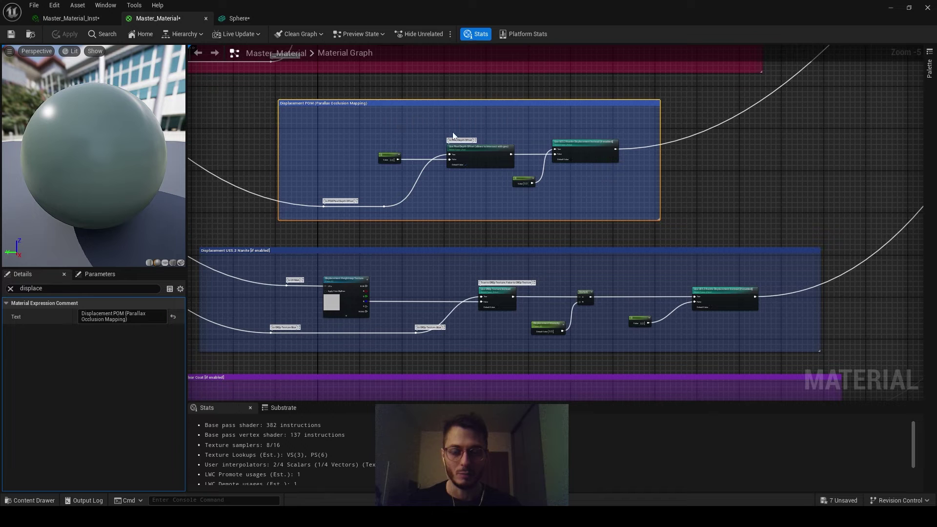
{"action": "right_click_drag", "start_coordinate": [654, 221], "coordinate": [560, 182]}
{"action": "scroll", "coordinate": [584, 231], "scroll_direction": "up", "scroll_amount": 5}
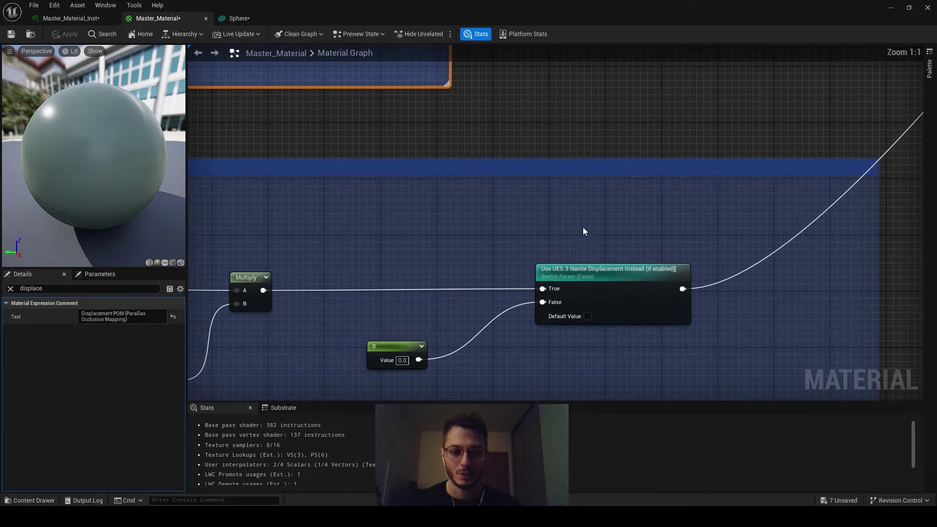
{"action": "left_click", "coordinate": [592, 265]}
{"action": "right_click_drag", "start_coordinate": [238, 88], "coordinate": [340, 48]}
{"action": "scroll", "coordinate": [652, 285], "scroll_direction": "down", "scroll_amount": 1}
{"action": "scroll", "coordinate": [651, 285], "scroll_direction": "up", "scroll_amount": 1}
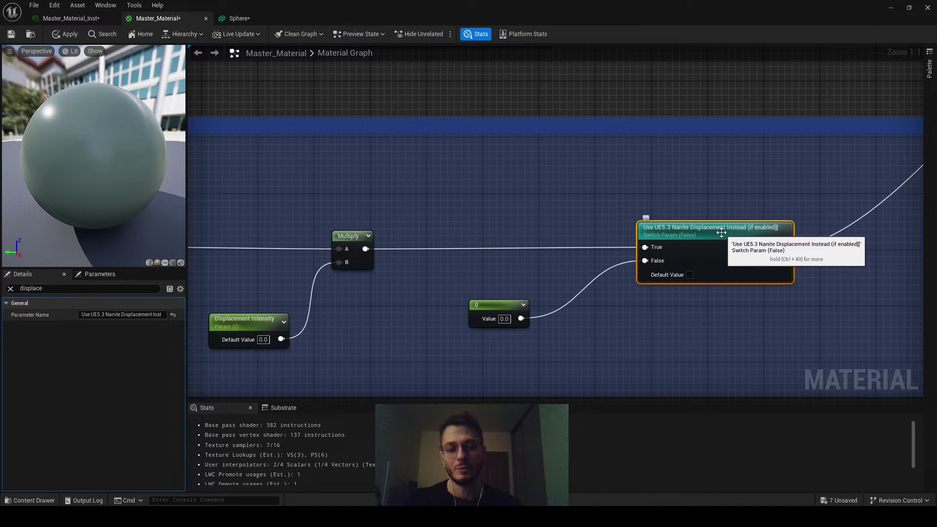
{"action": "scroll", "coordinate": [686, 235], "scroll_direction": "down", "scroll_amount": 2}
{"action": "right_click_drag", "start_coordinate": [560, 194], "coordinate": [782, 332]}
Step: In Master_Material_Inst, override Use UE5.3 Nanite Displacement Instead and turn it on
{"action": "left_click", "coordinate": [70, 18]}
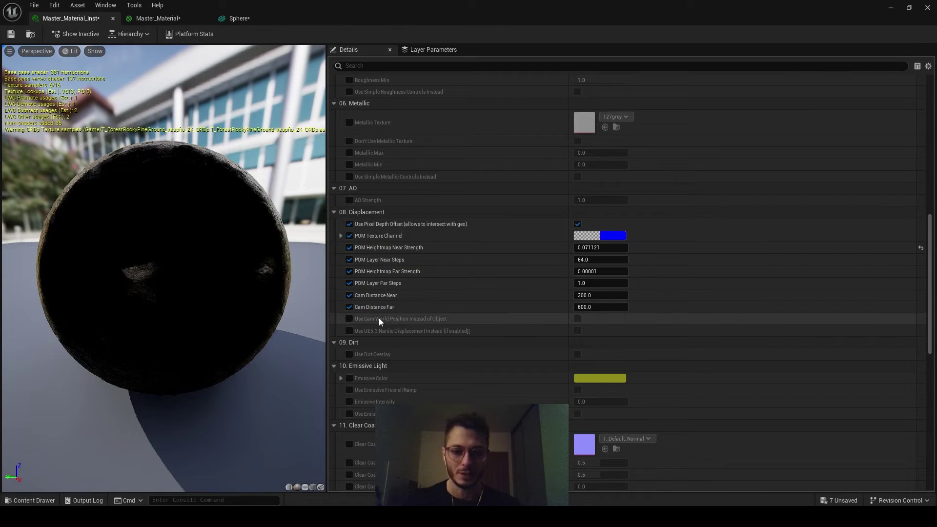
{"action": "left_click", "coordinate": [349, 331]}
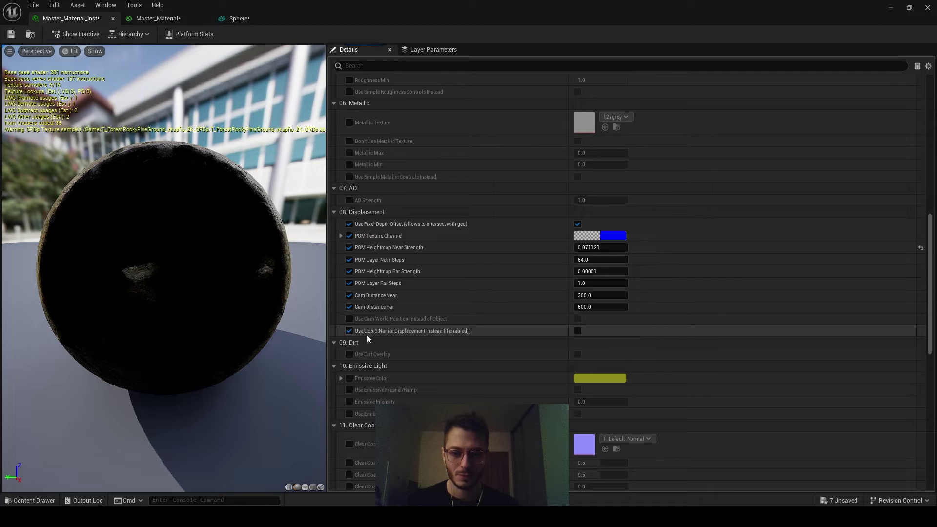
{"action": "left_click", "coordinate": [577, 331]}
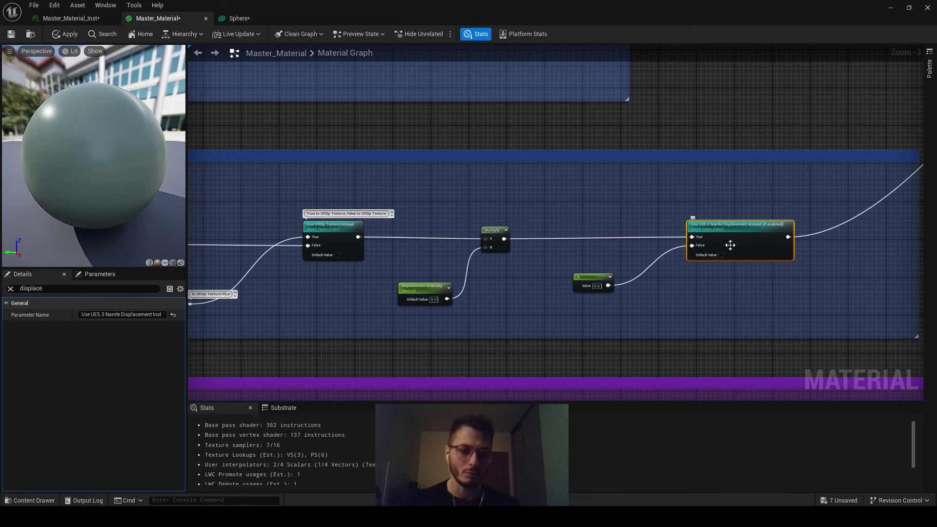
Step: Examine in the Master_Material graph how the Multiply and 0 constant nodes feed the Nanite group's displacement switch
{"action": "scroll", "coordinate": [731, 244], "scroll_direction": "up", "scroll_amount": 2}
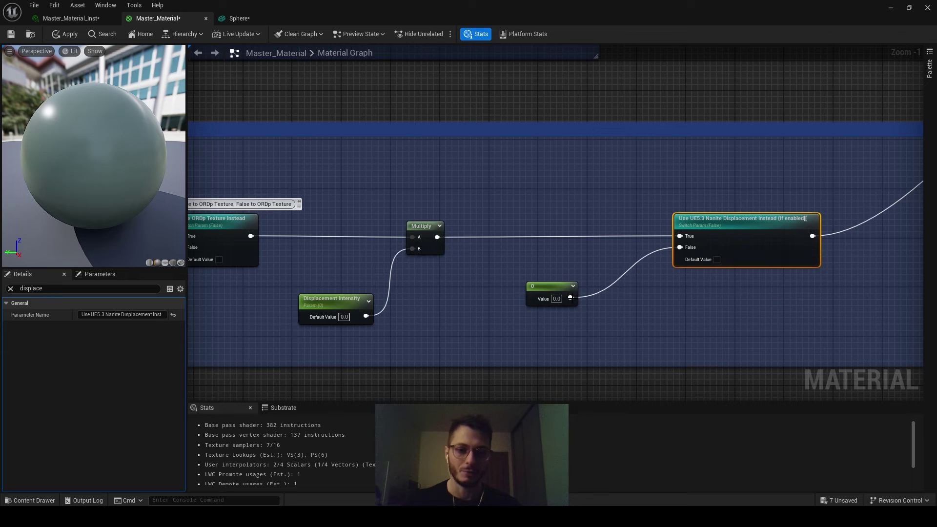
{"action": "right_click_drag", "start_coordinate": [497, 153], "coordinate": [642, 297]}
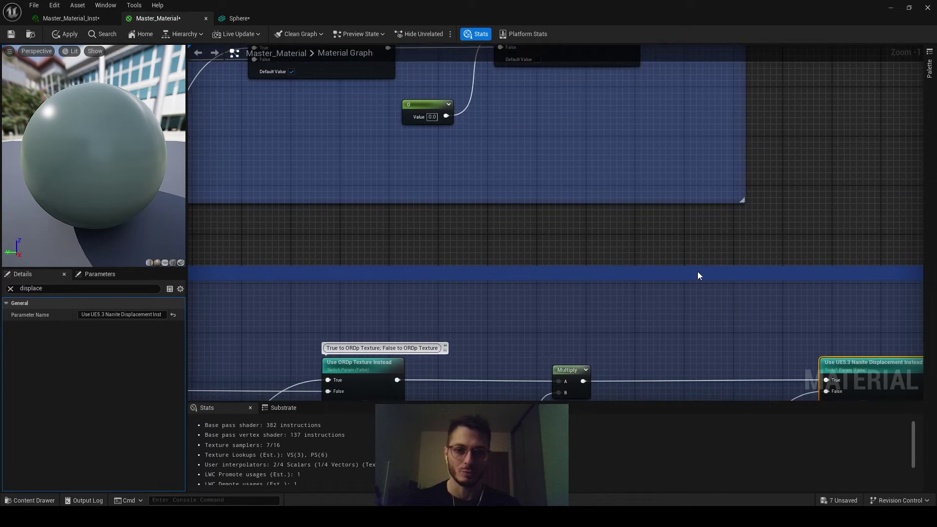
{"action": "right_click_drag", "start_coordinate": [701, 281], "coordinate": [599, 171]}
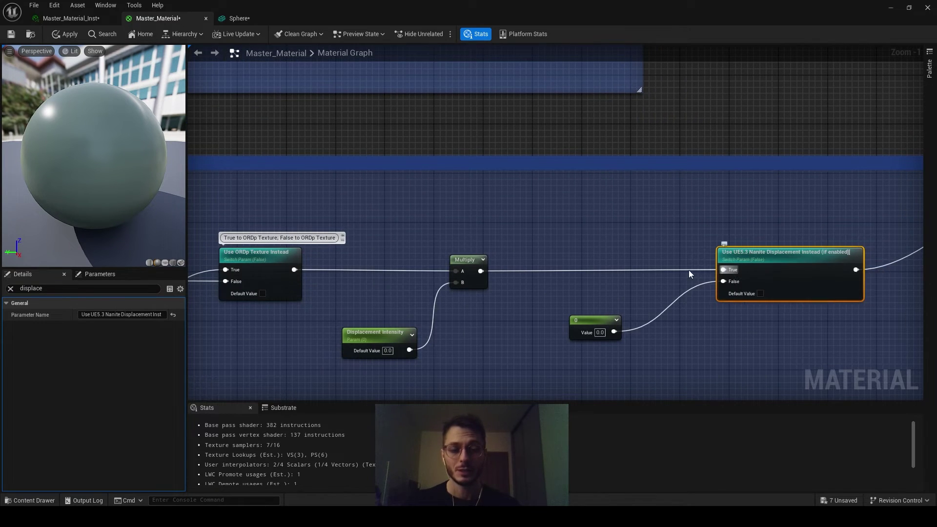
{"action": "right_click_drag", "start_coordinate": [326, 276], "coordinate": [521, 268]}
{"action": "scroll", "coordinate": [577, 272], "scroll_direction": "down", "scroll_amount": 3}
{"action": "right_click_drag", "start_coordinate": [495, 297], "coordinate": [566, 310]}
{"action": "right_click_drag", "start_coordinate": [538, 234], "coordinate": [470, 250]}
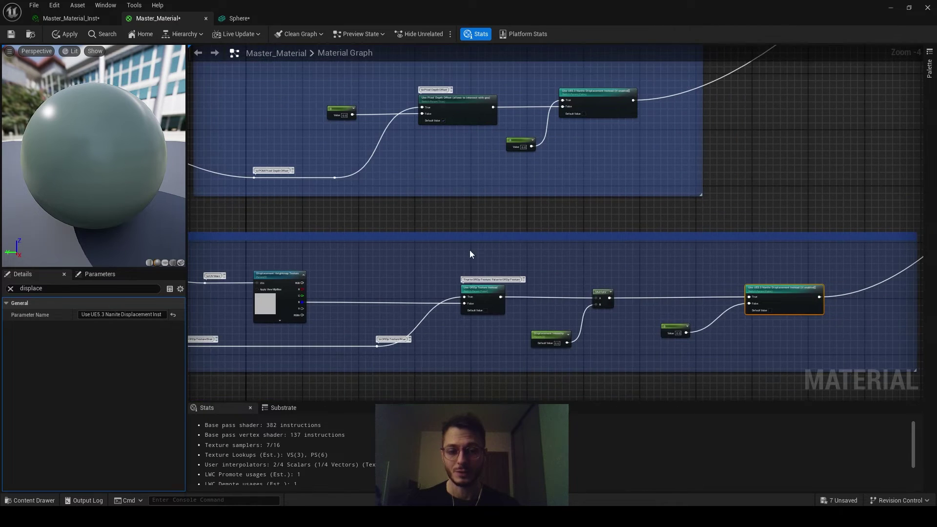
Step: Inspect the Nanite displacement switch in the POM group and its connections from Use Pixel Depth Offset and the 0 constant
{"action": "right_click_drag", "start_coordinate": [537, 175], "coordinate": [680, 271]}
{"action": "scroll", "coordinate": [721, 207], "scroll_direction": "up", "scroll_amount": 1}
{"action": "scroll", "coordinate": [722, 206], "scroll_direction": "up", "scroll_amount": 3}
{"action": "left_click", "coordinate": [635, 238]}
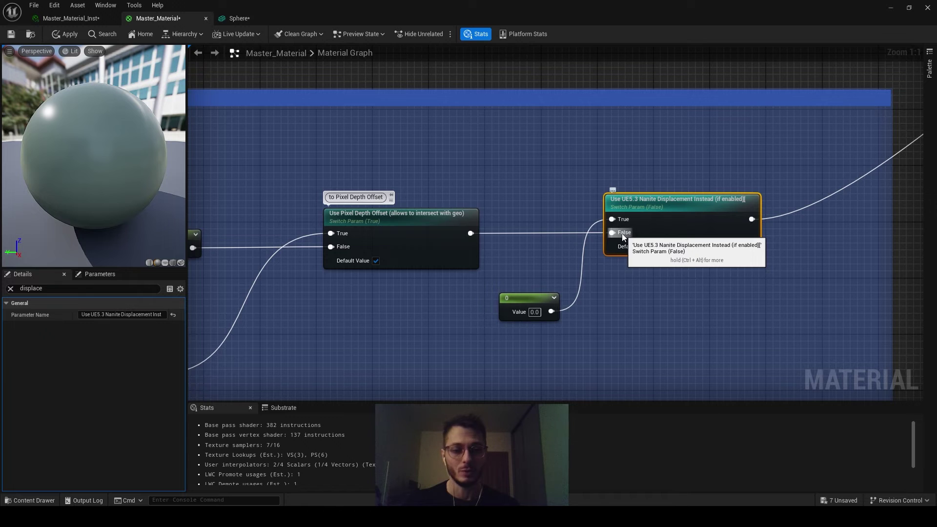
{"action": "right_click_drag", "start_coordinate": [387, 238], "coordinate": [540, 245]}
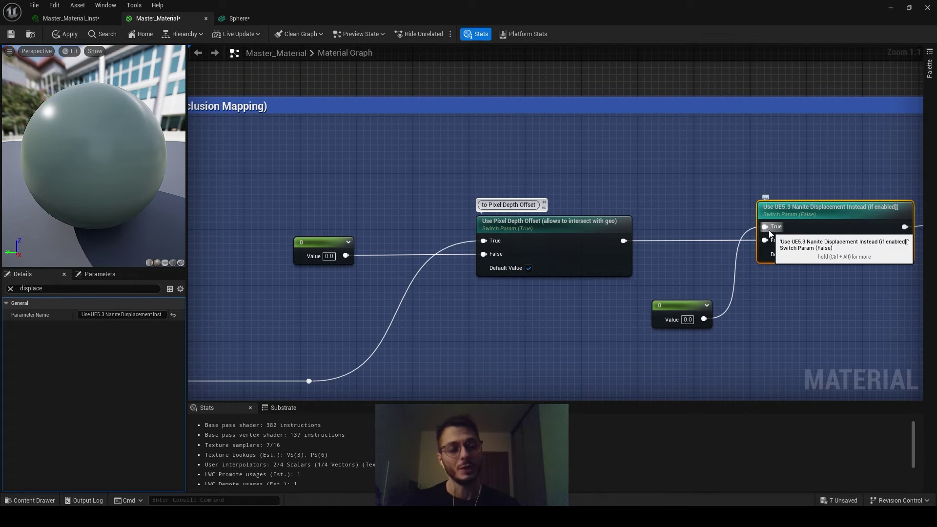
{"action": "right_click_drag", "start_coordinate": [768, 230], "coordinate": [741, 213]}
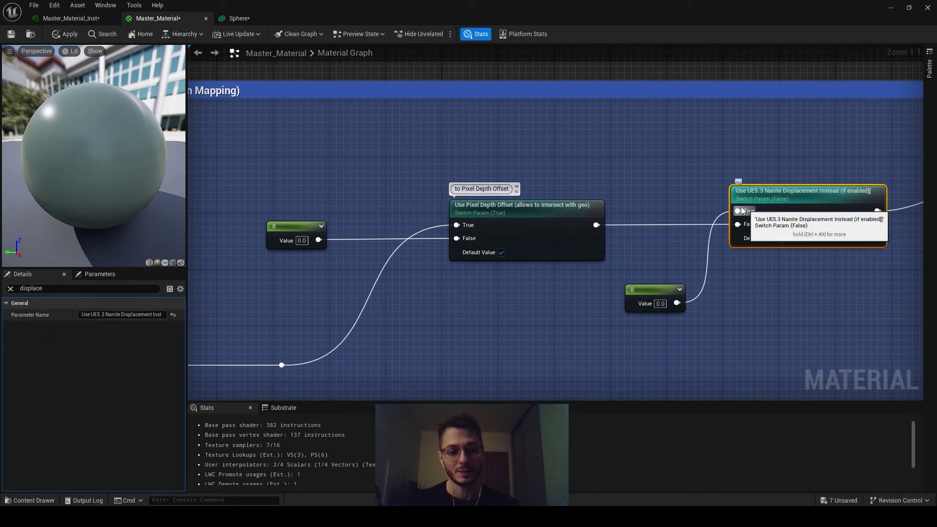
Step: Find the parallax occlusion mapping setup and examine the Nanite switches on its heightmap strength and layer steps inputs
{"action": "scroll", "coordinate": [653, 305], "scroll_direction": "down", "scroll_amount": 8}
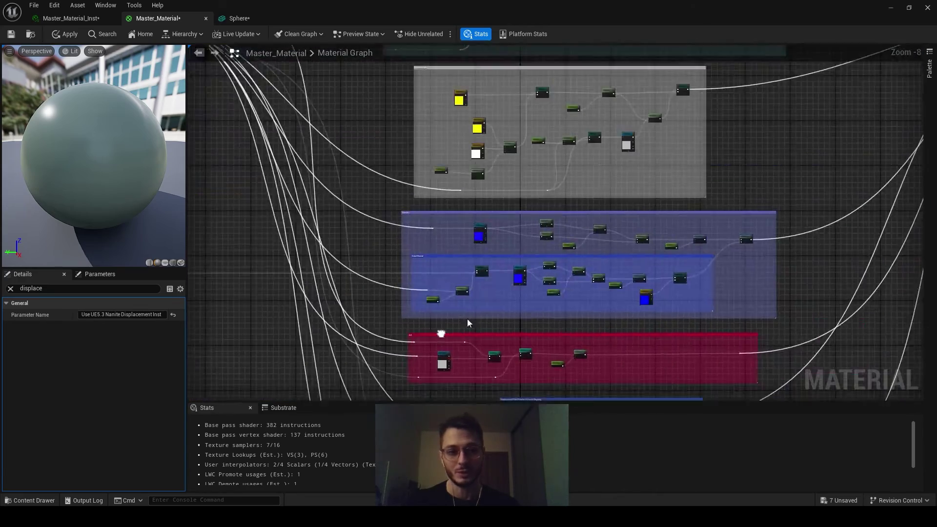
{"action": "right_click_drag", "start_coordinate": [467, 320], "coordinate": [770, 309]}
{"action": "right_click_drag", "start_coordinate": [500, 273], "coordinate": [736, 370]}
{"action": "right_click_drag", "start_coordinate": [569, 182], "coordinate": [613, 295]}
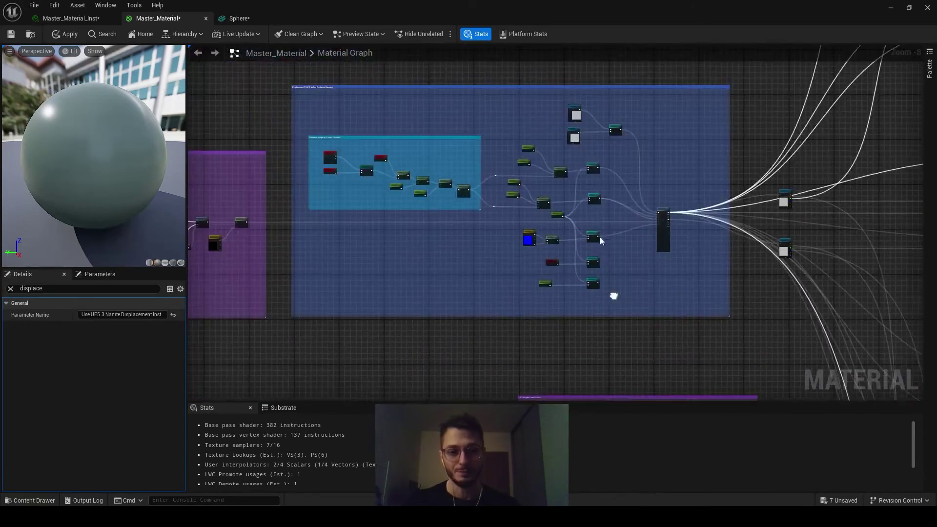
{"action": "scroll", "coordinate": [600, 234], "scroll_direction": "up", "scroll_amount": 4}
{"action": "scroll", "coordinate": [602, 229], "scroll_direction": "up", "scroll_amount": 3}
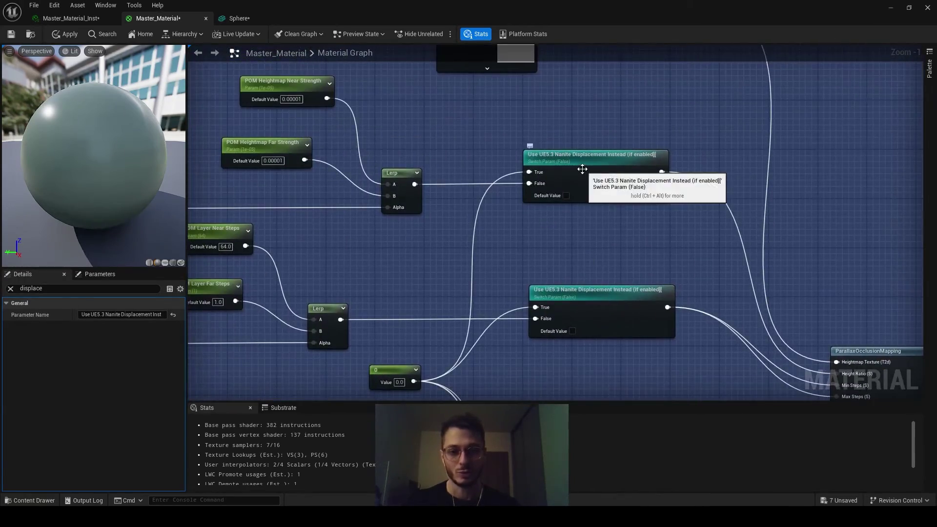
{"action": "left_click", "coordinate": [603, 302]}
{"action": "right_click_drag", "start_coordinate": [622, 327], "coordinate": [596, 142]}
Step: Inspect the Nanite displacement switches on the POM Texture Channel, Static Bool and POM Reference Plane branches
{"action": "left_click", "coordinate": [590, 288]}
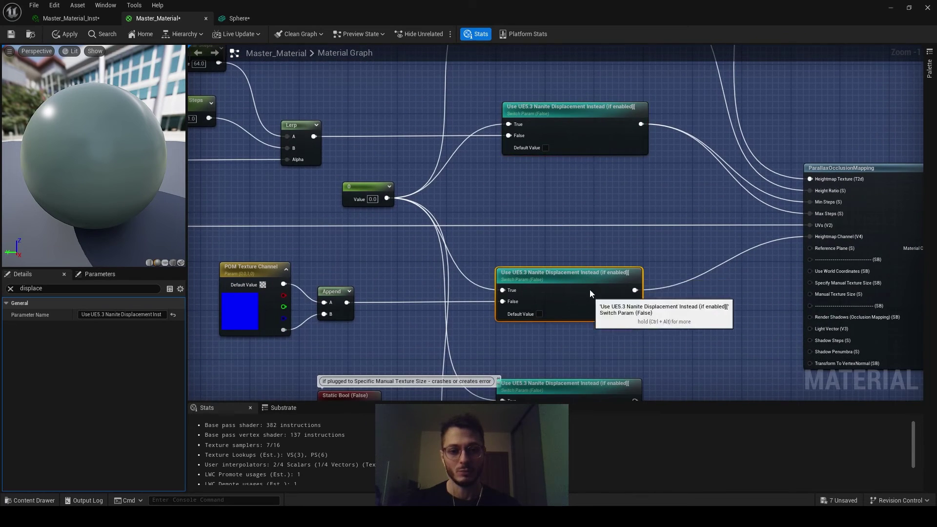
{"action": "right_click_drag", "start_coordinate": [590, 289], "coordinate": [581, 149]}
{"action": "left_click", "coordinate": [580, 251]}
{"action": "right_click_drag", "start_coordinate": [579, 329], "coordinate": [571, 279]}
{"action": "left_click", "coordinate": [570, 280]}
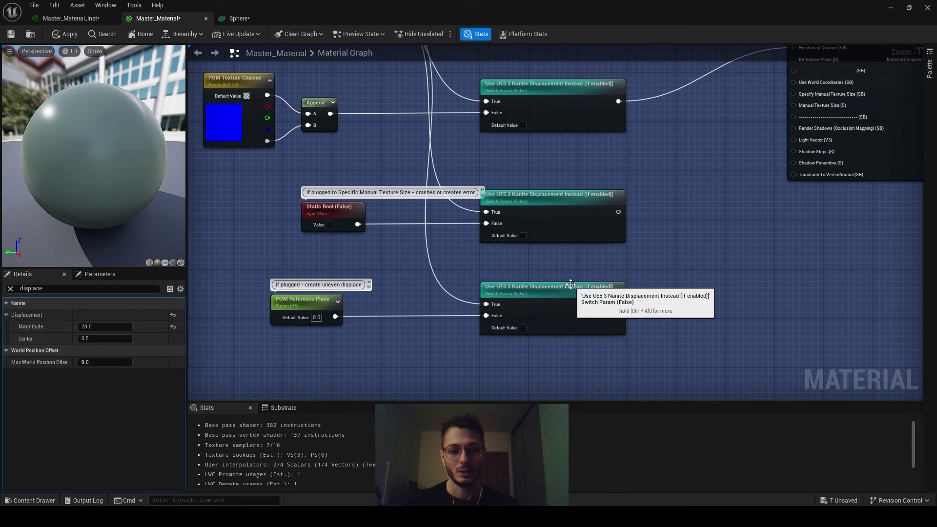
{"action": "left_click", "coordinate": [571, 283]}
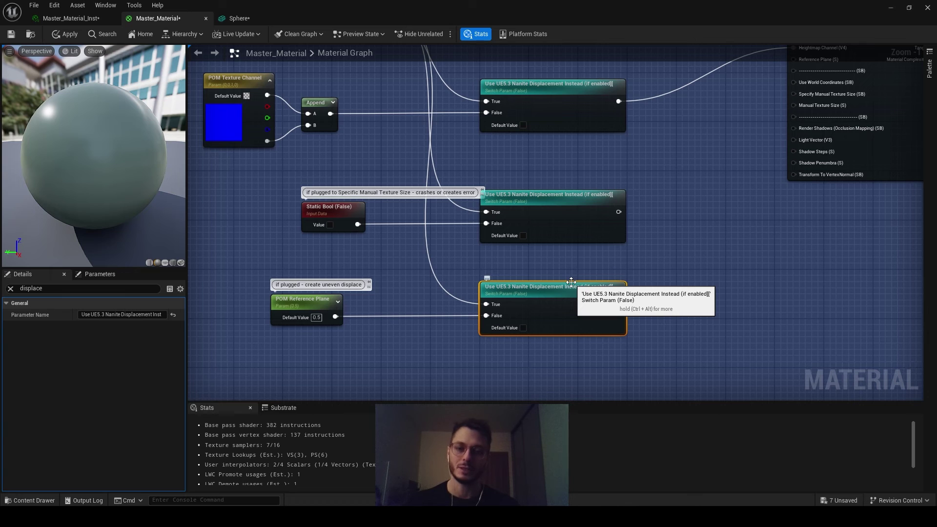
Step: Review all the Nanite displacement switches around the ParallaxOcclusionMapping node together
{"action": "scroll", "coordinate": [569, 271], "scroll_direction": "down", "scroll_amount": 1}
{"action": "right_click_drag", "start_coordinate": [569, 243], "coordinate": [561, 364]}
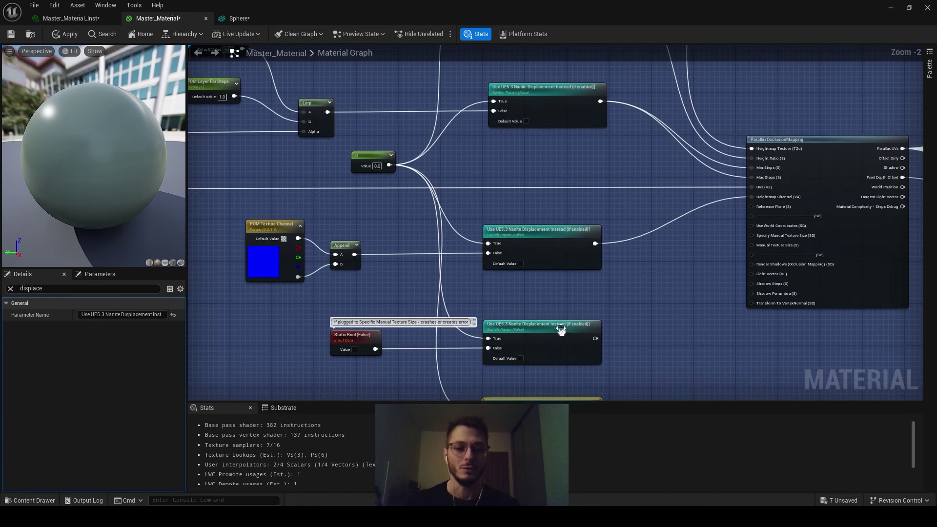
{"action": "right_click_drag", "start_coordinate": [535, 205], "coordinate": [541, 327]}
{"action": "scroll", "coordinate": [558, 222], "scroll_direction": "down", "scroll_amount": 3}
{"action": "right_click_drag", "start_coordinate": [554, 223], "coordinate": [550, 195]}
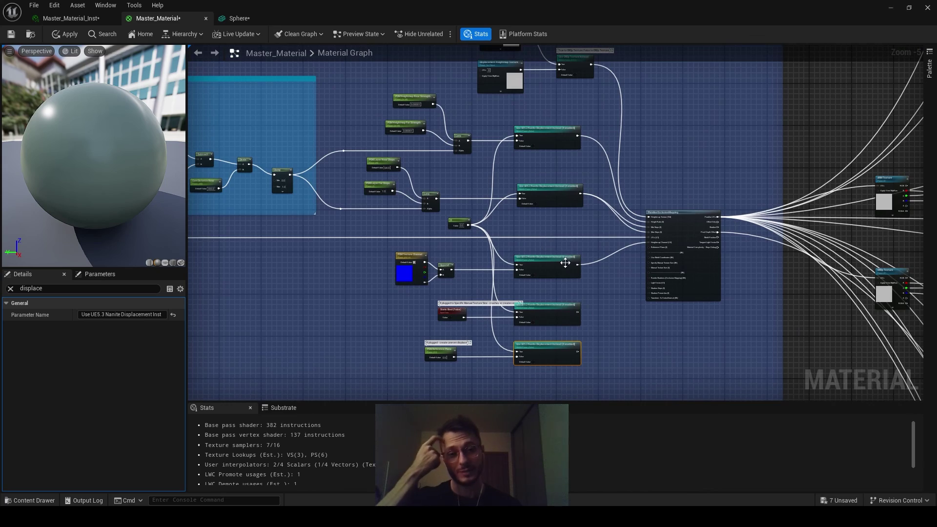
Step: Return to the Displacement POM and Displacement UE5.3 Nanite groups in the graph
{"action": "scroll", "coordinate": [610, 270], "scroll_direction": "down", "scroll_amount": 2}
{"action": "right_click_drag", "start_coordinate": [610, 269], "coordinate": [417, 147]}
{"action": "right_click_drag", "start_coordinate": [607, 251], "coordinate": [335, 105]}
{"action": "right_click_drag", "start_coordinate": [496, 173], "coordinate": [303, 45]}
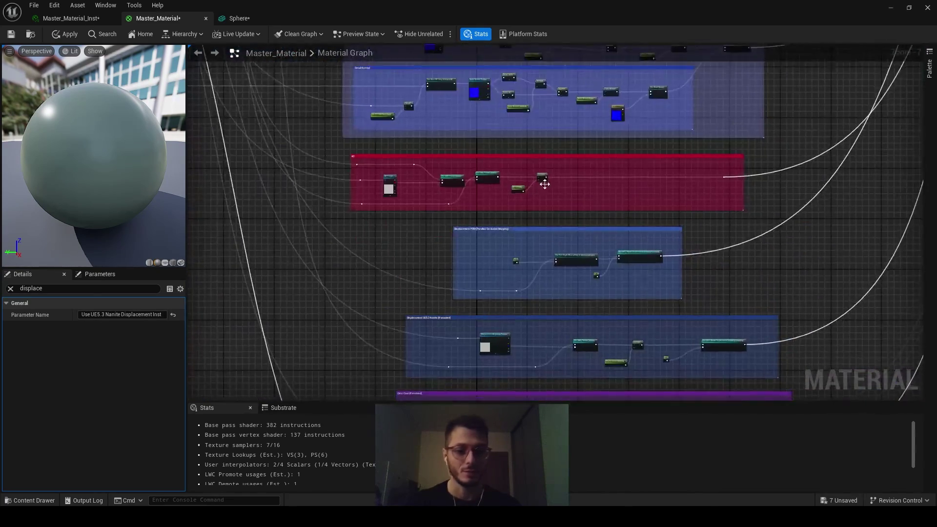